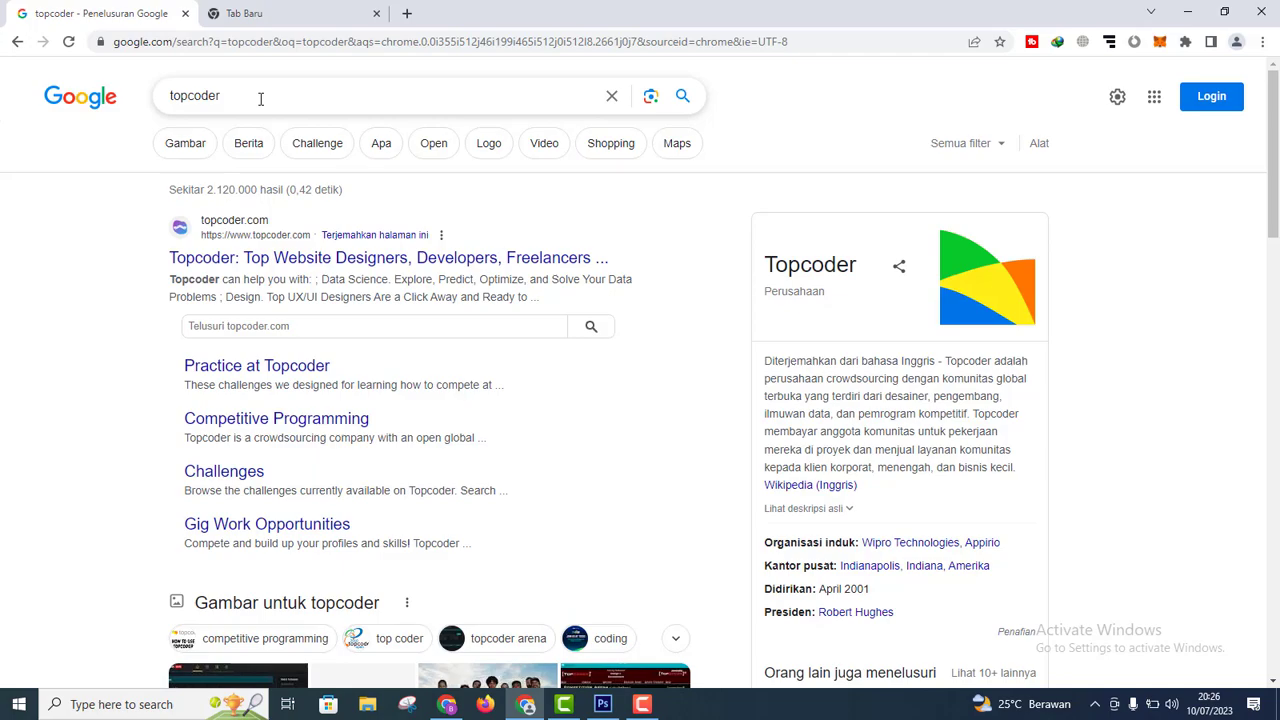
Step: Follow the first topcoder.com search result to the official Topcoder homepage
double_click(194, 96)
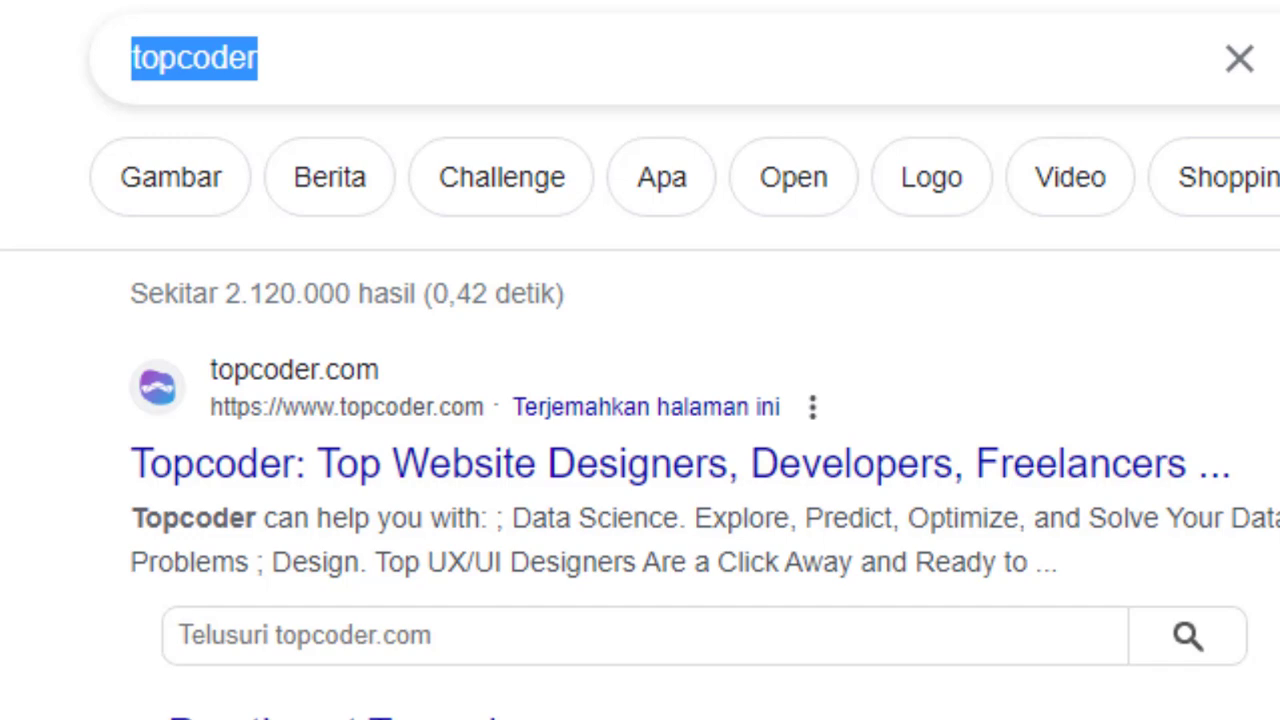
scroll(963, 586, "down", 5)
scroll(963, 586, "up", 4)
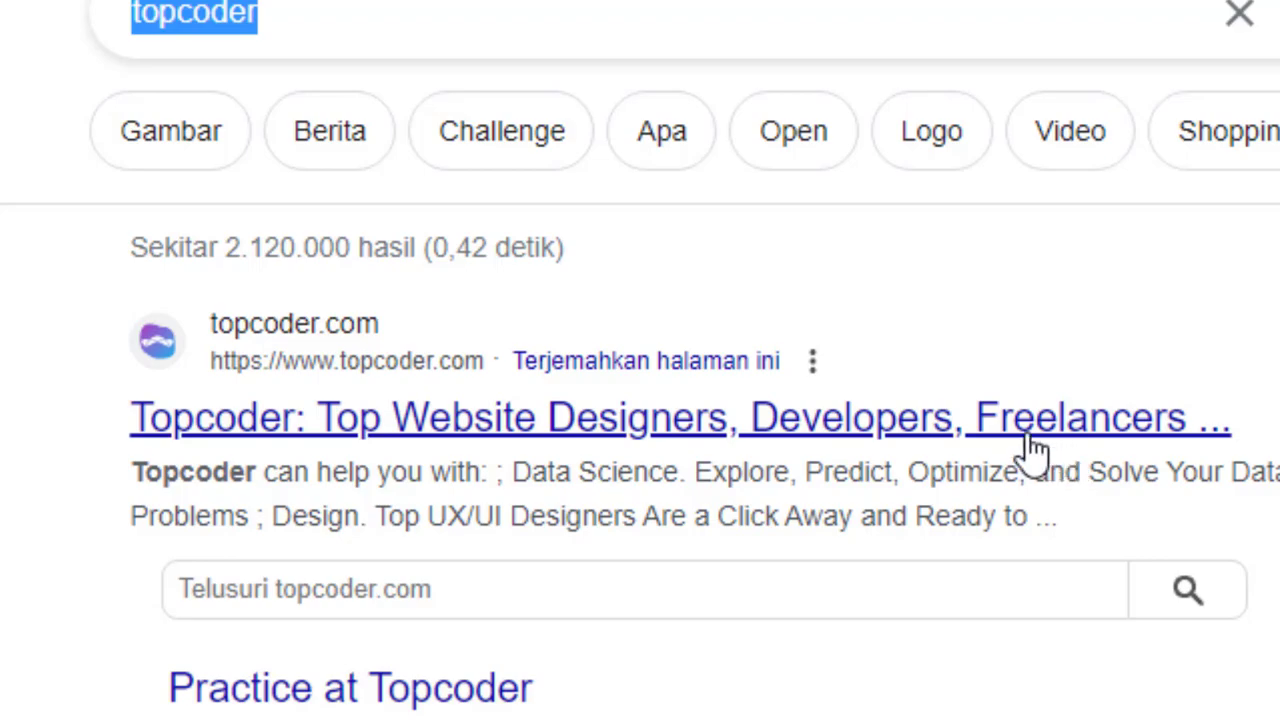
left_click(1010, 425)
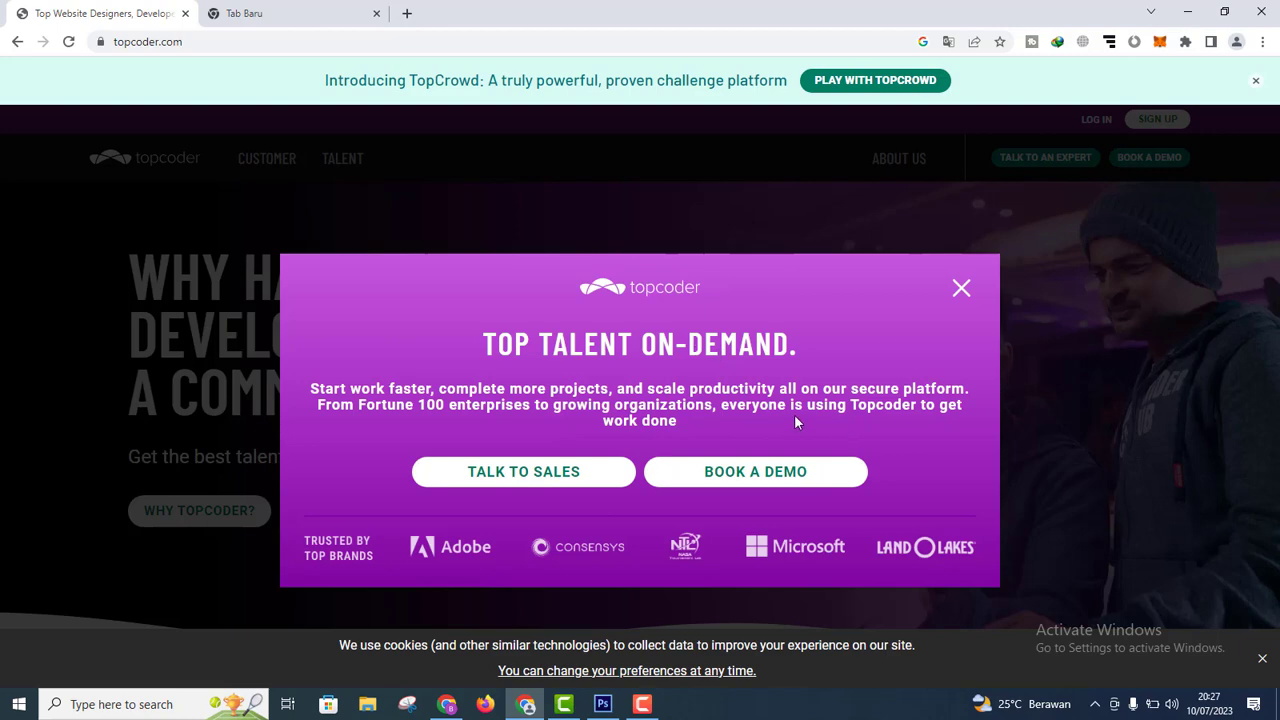
Step: Close the Top Talent On-Demand popup and TopCrowd banner, then browse the homepage sections
left_click(960, 290)
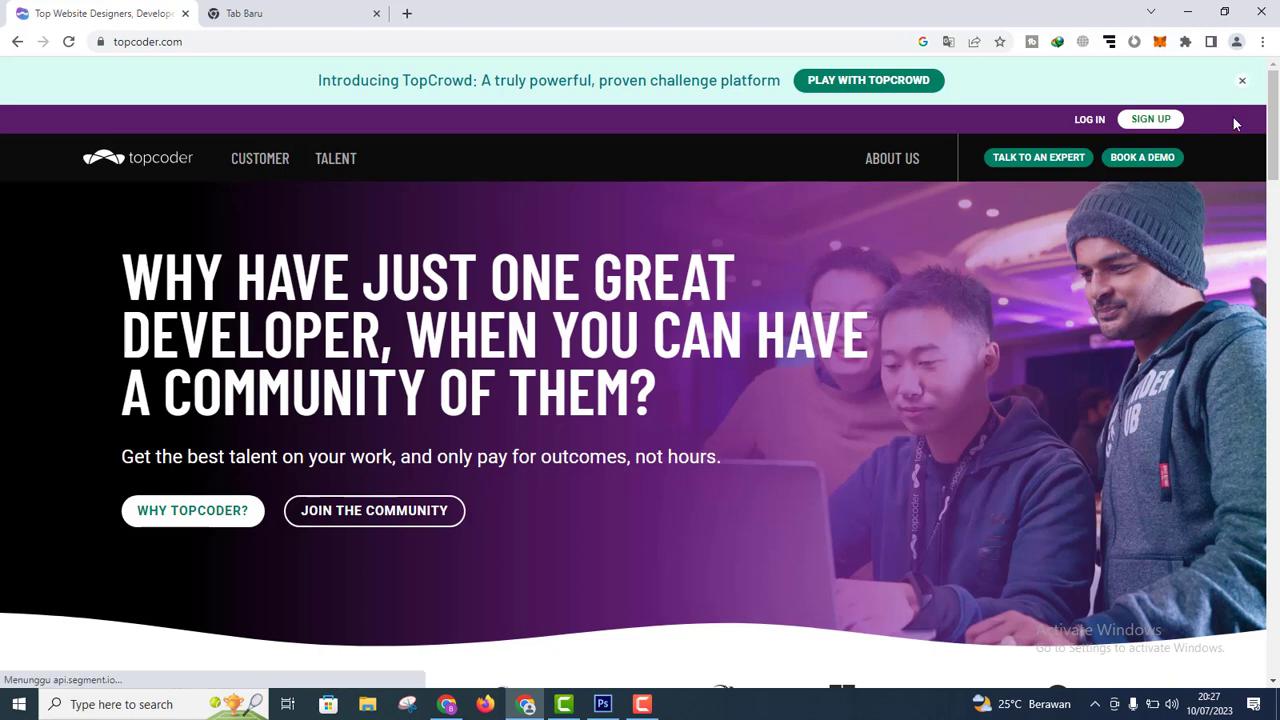
left_click(1242, 82)
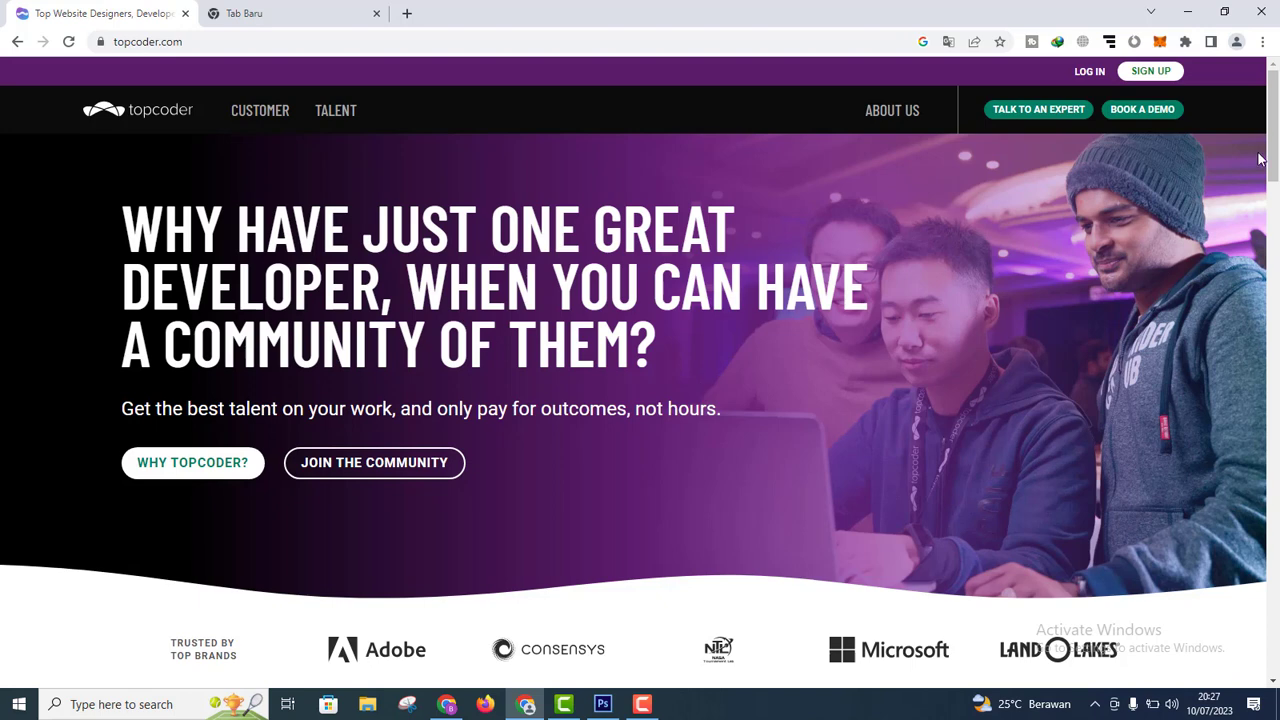
left_click_drag(1274, 147, 1276, 236)
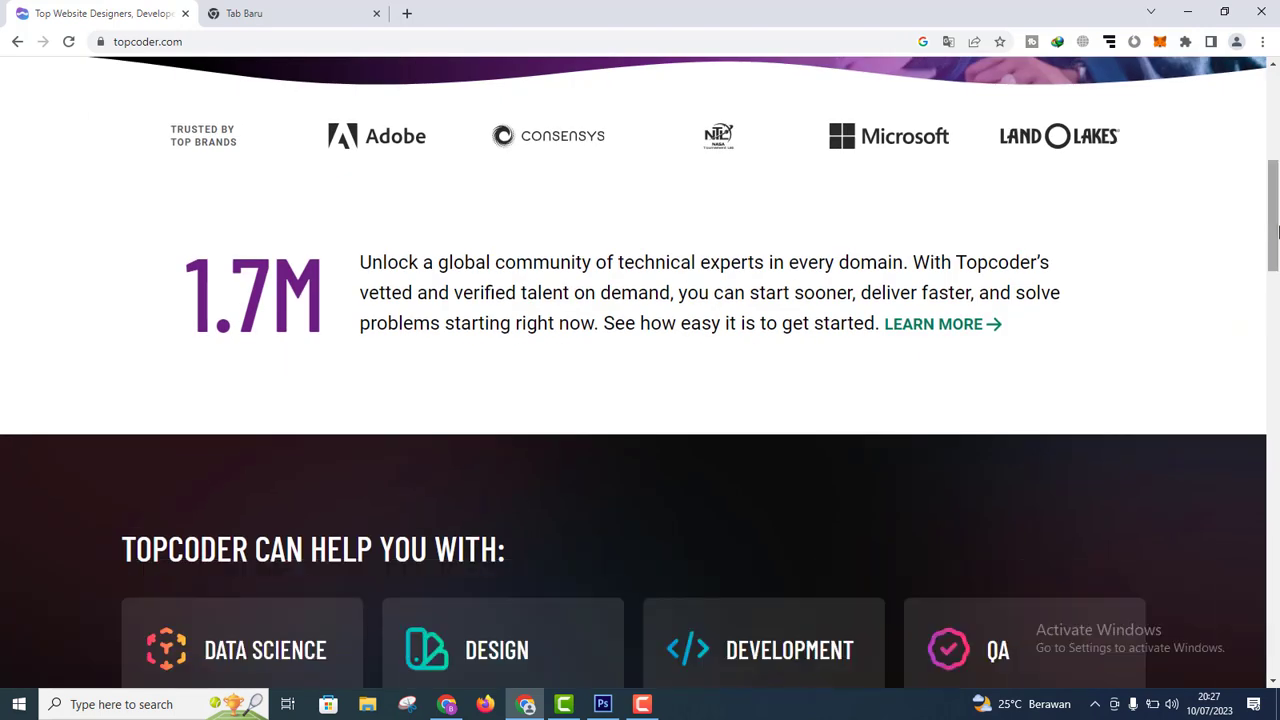
left_click_drag(1277, 232, 1277, 290)
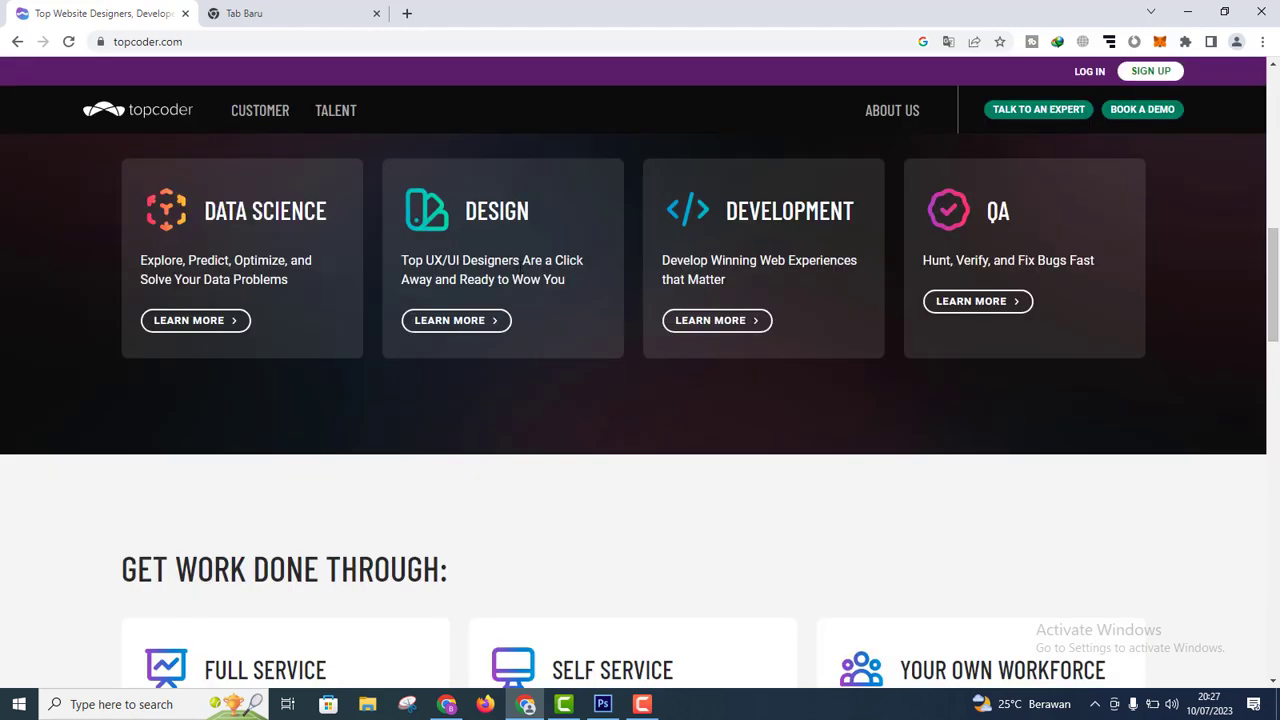
mouse_move(1274, 267)
left_mouse_down()
mouse_move(1270, 324)
mouse_move(1275, 264)
left_mouse_up()
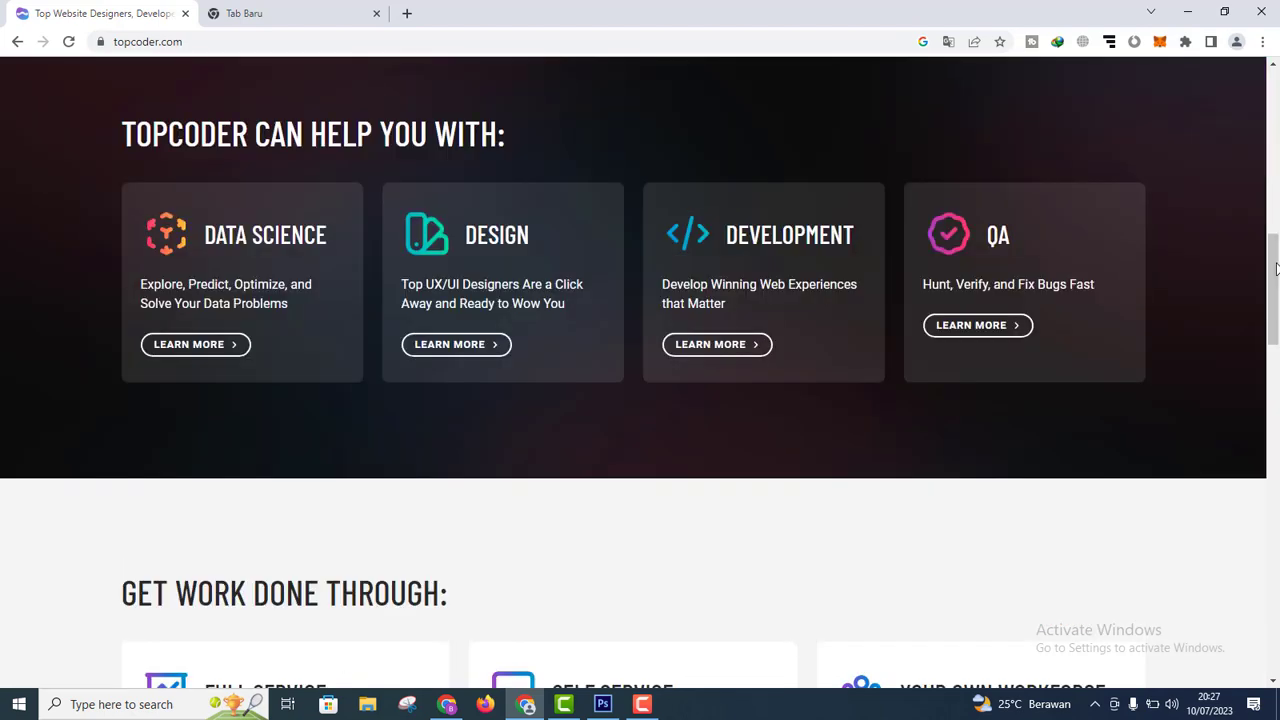
scroll(1275, 267, "down", 1)
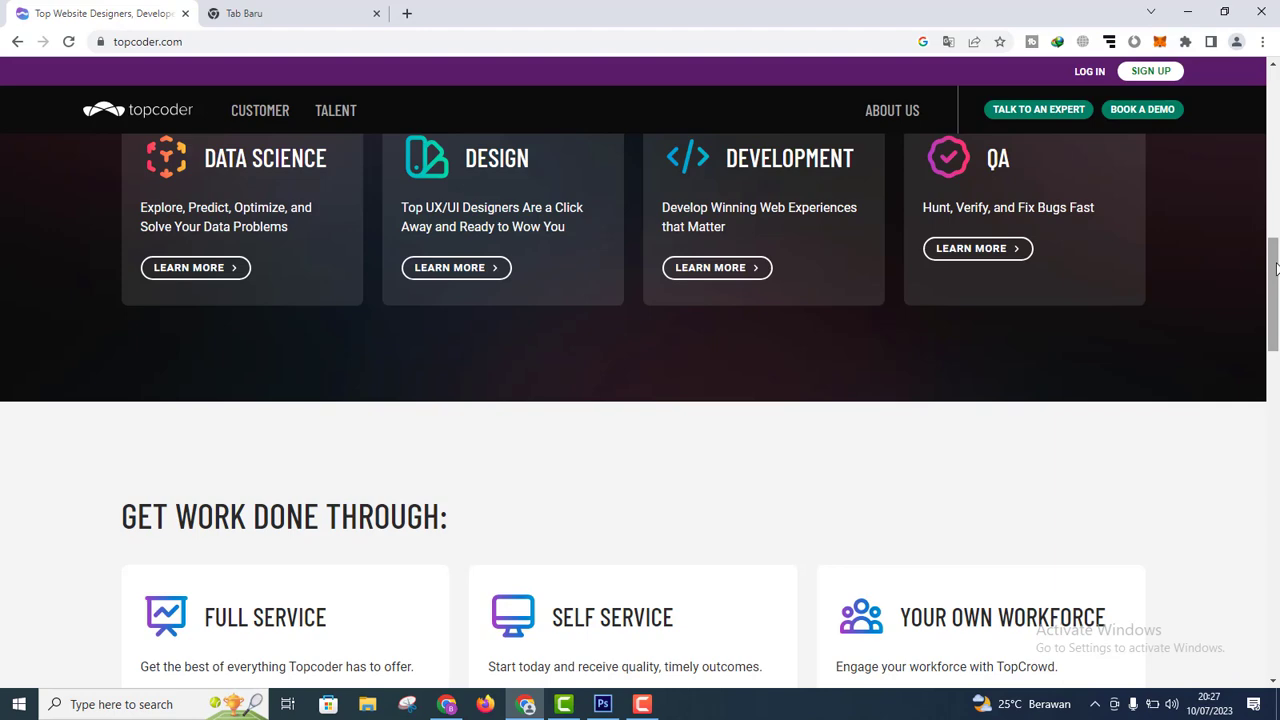
left_click_drag(1275, 267, 1275, 180)
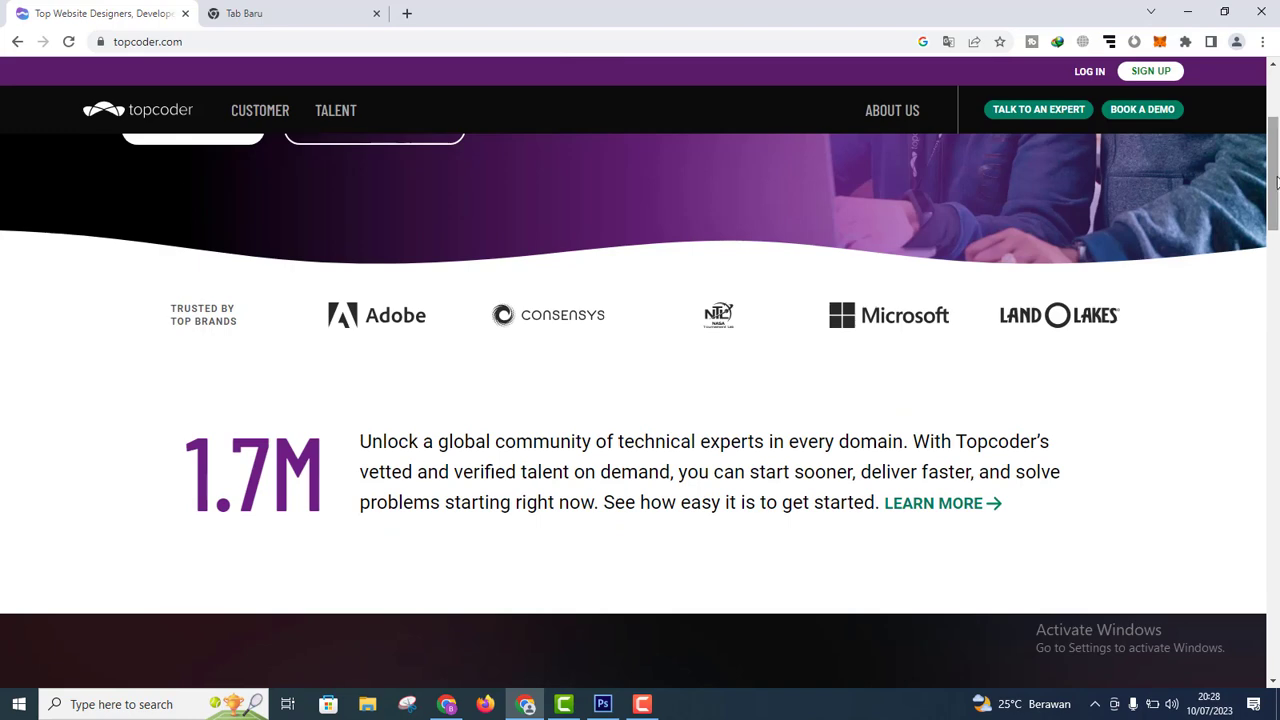
scroll(1276, 180, "up", 1)
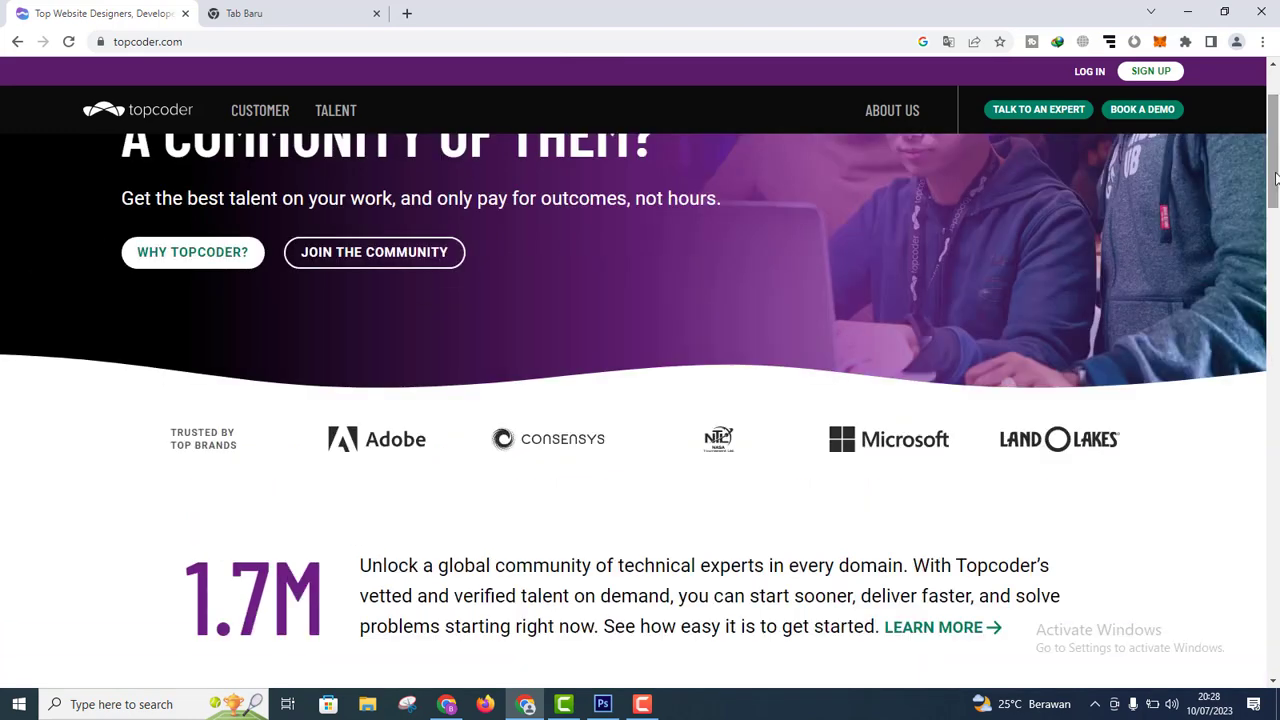
left_click_drag(1275, 178, 1273, 154)
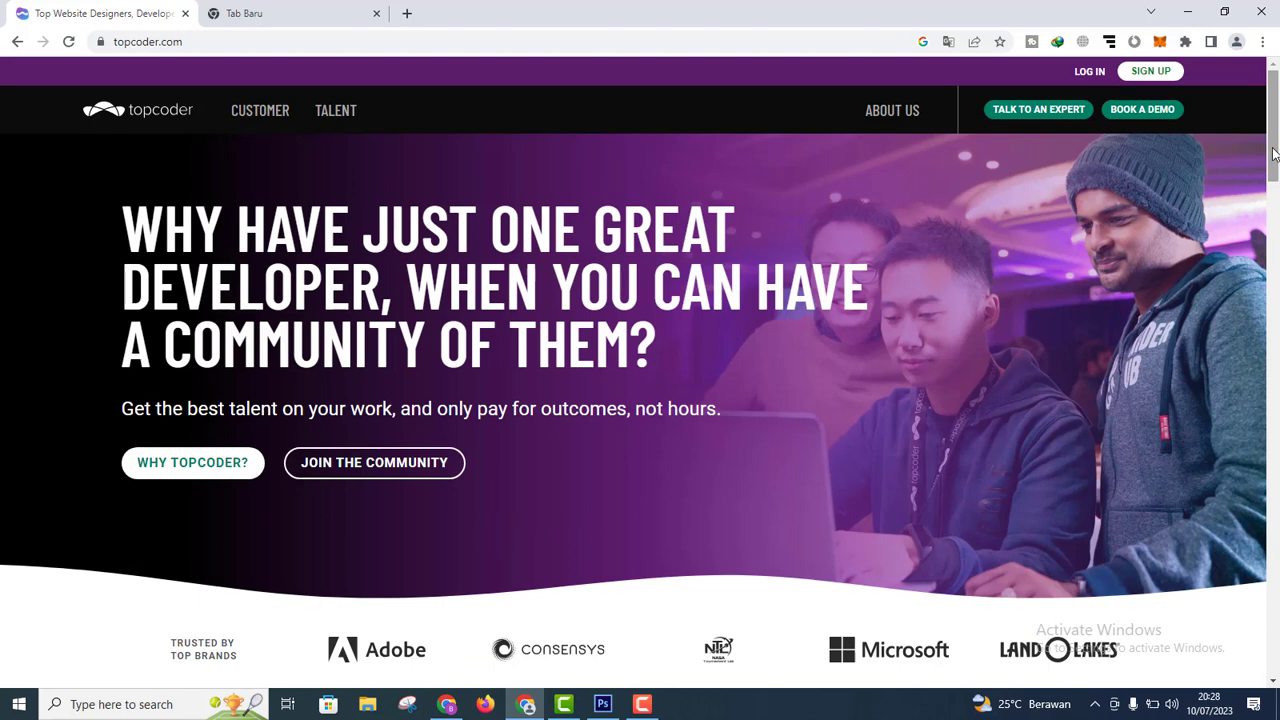
left_click_drag(1273, 154, 1273, 219)
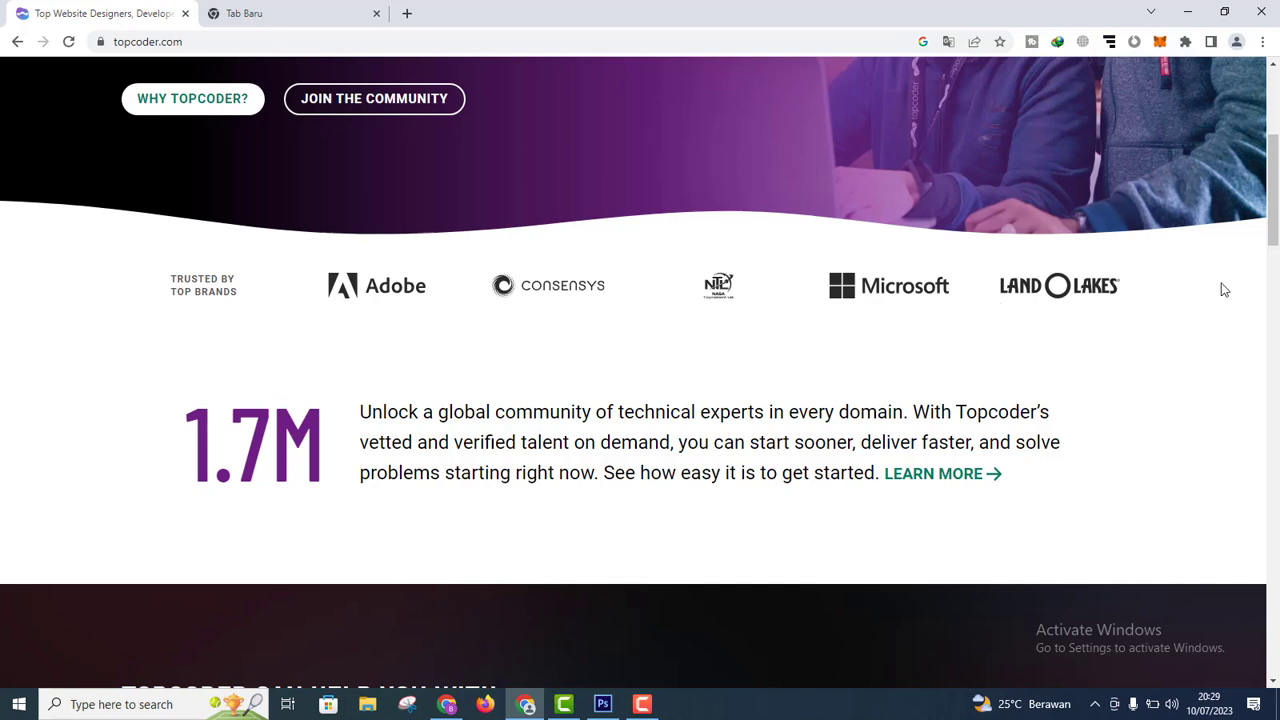
left_click_drag(1276, 218, 1276, 165)
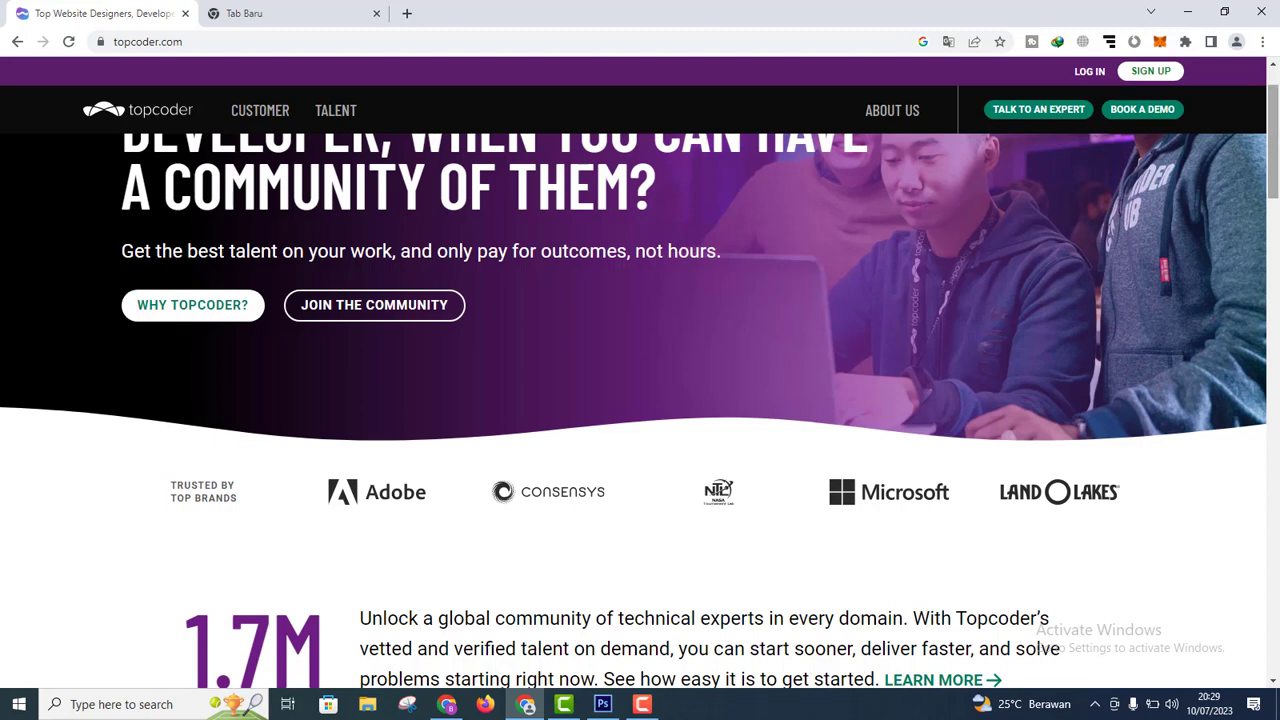
Step: Preview the TALENT menu, then go to the SIGN UP page
mouse_move(345, 120)
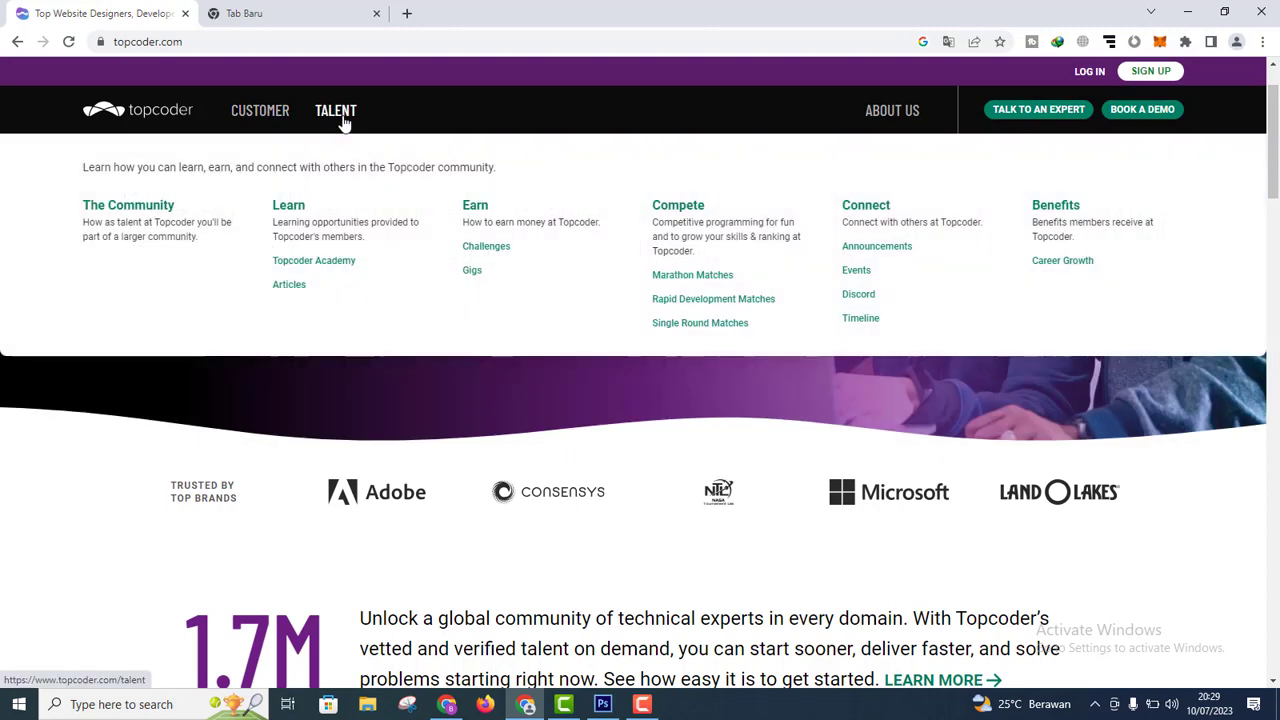
mouse_move(258, 118)
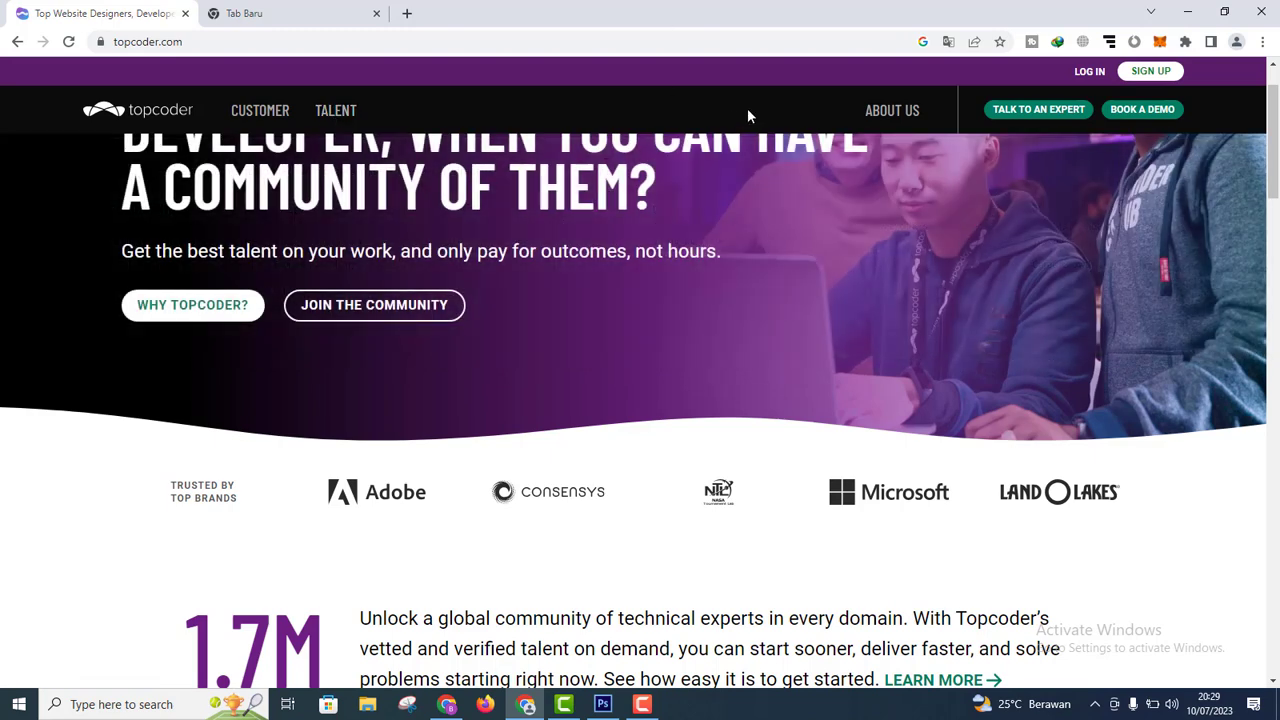
scroll(1276, 148, "up", 2)
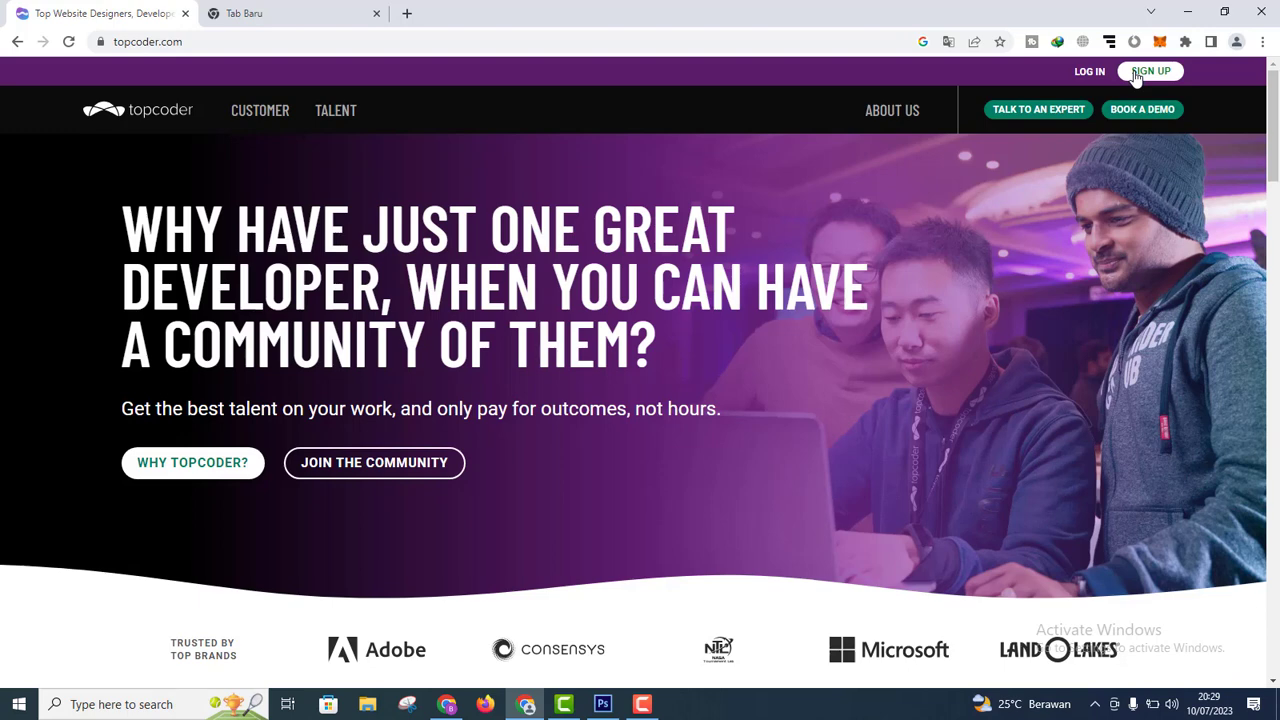
left_click(1135, 75)
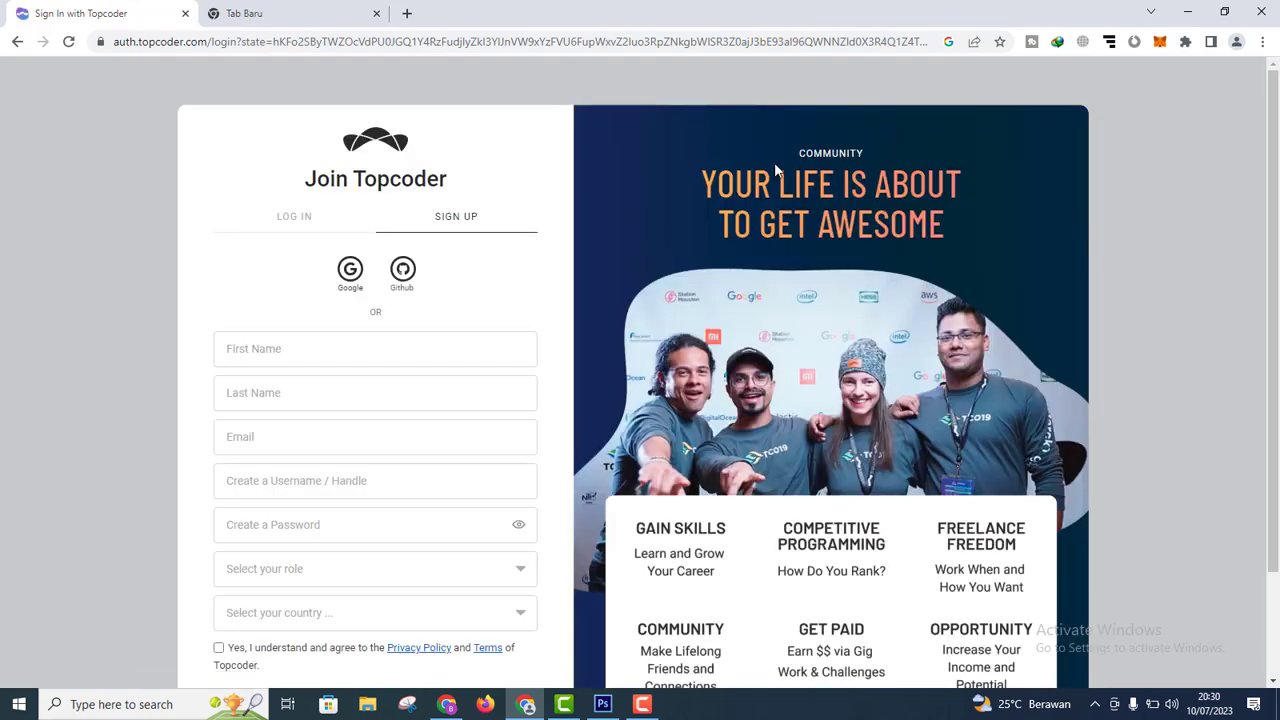
Step: Enter the user's first name and last name in the sign-up form
left_click_drag(1278, 225, 1278, 258)
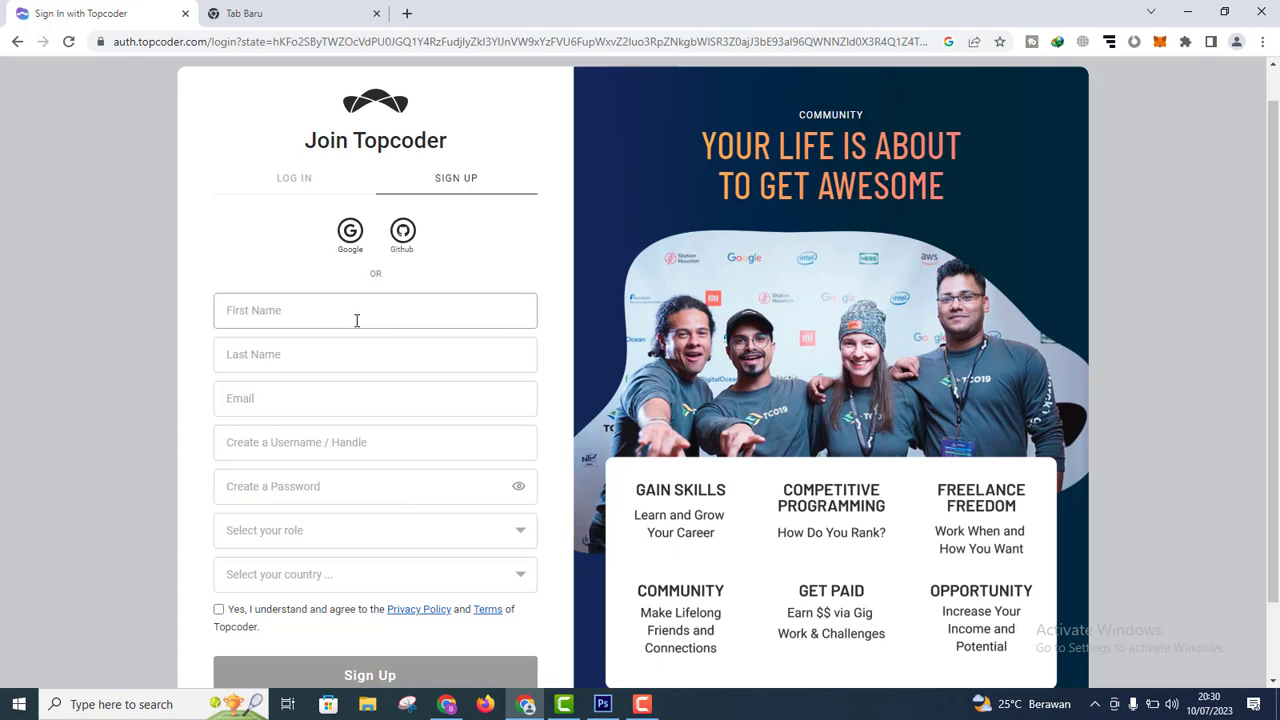
type("b")
key("BackSpace")
type("b")
key("BackSpace")
type("Bayu Aaron")
key("BackSpace")
key("BackSpace")
key("BackSpace")
key("BackSpace")
key("BackSpace")
key("BackSpace")
key("BackSpace")
type("u Agung")
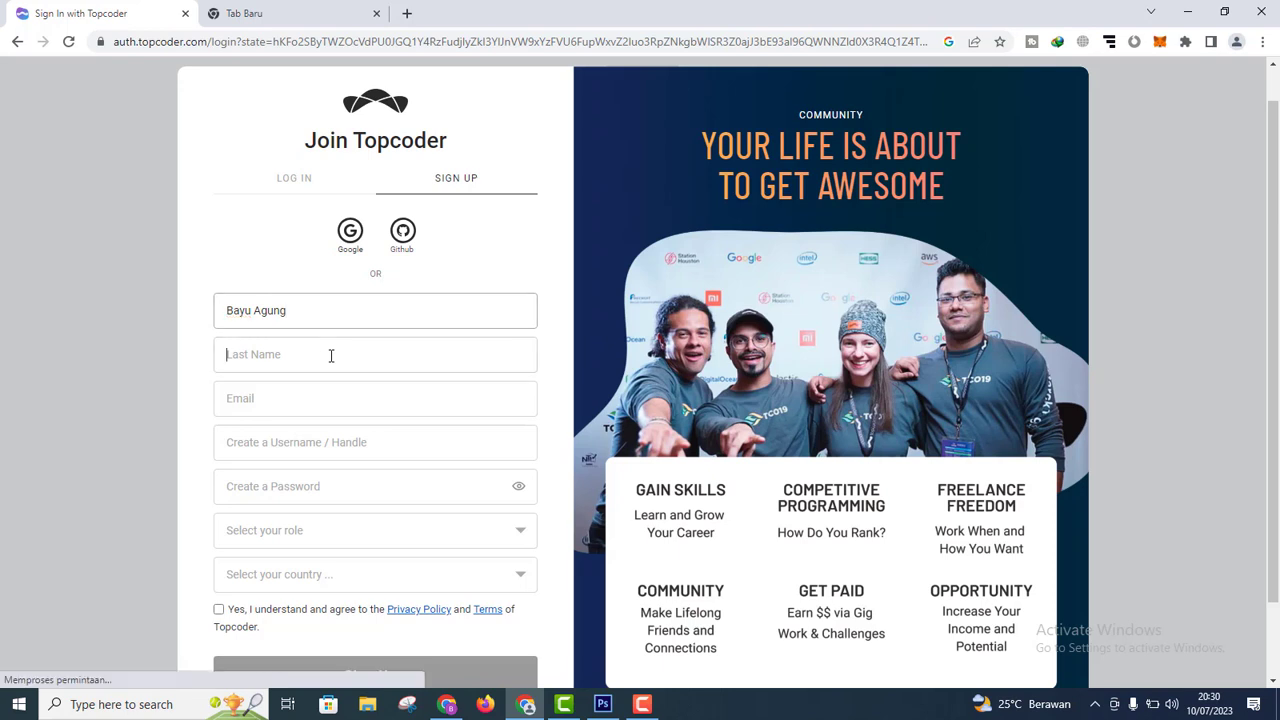
left_click(331, 355)
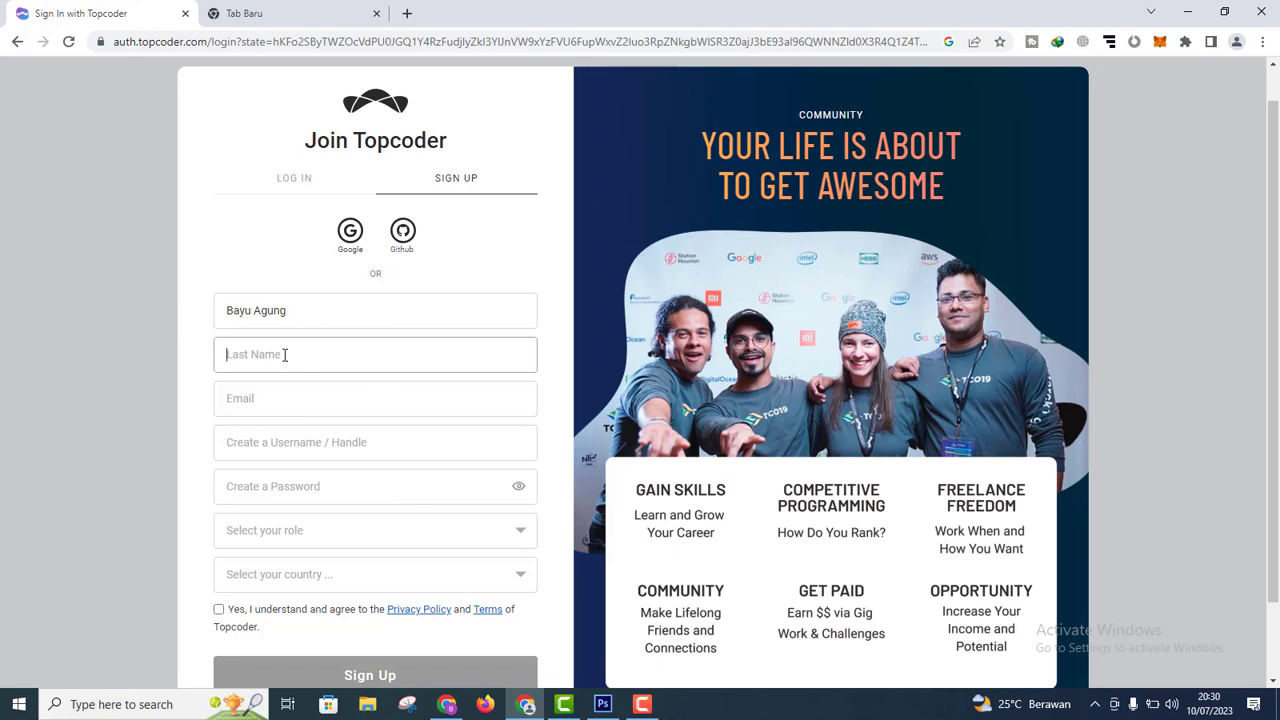
type("Ma")
key("BackSpace")
Step: Fill in the user's e-mail address, a username, and an account password
left_click(309, 401)
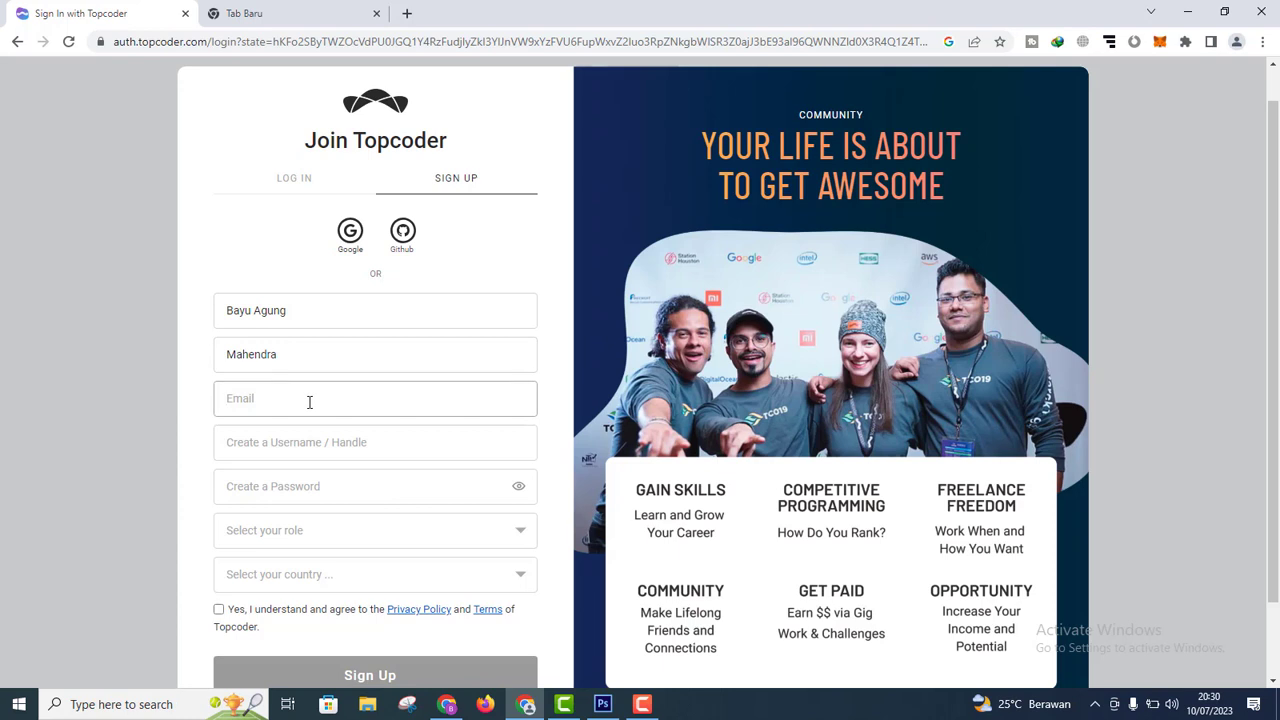
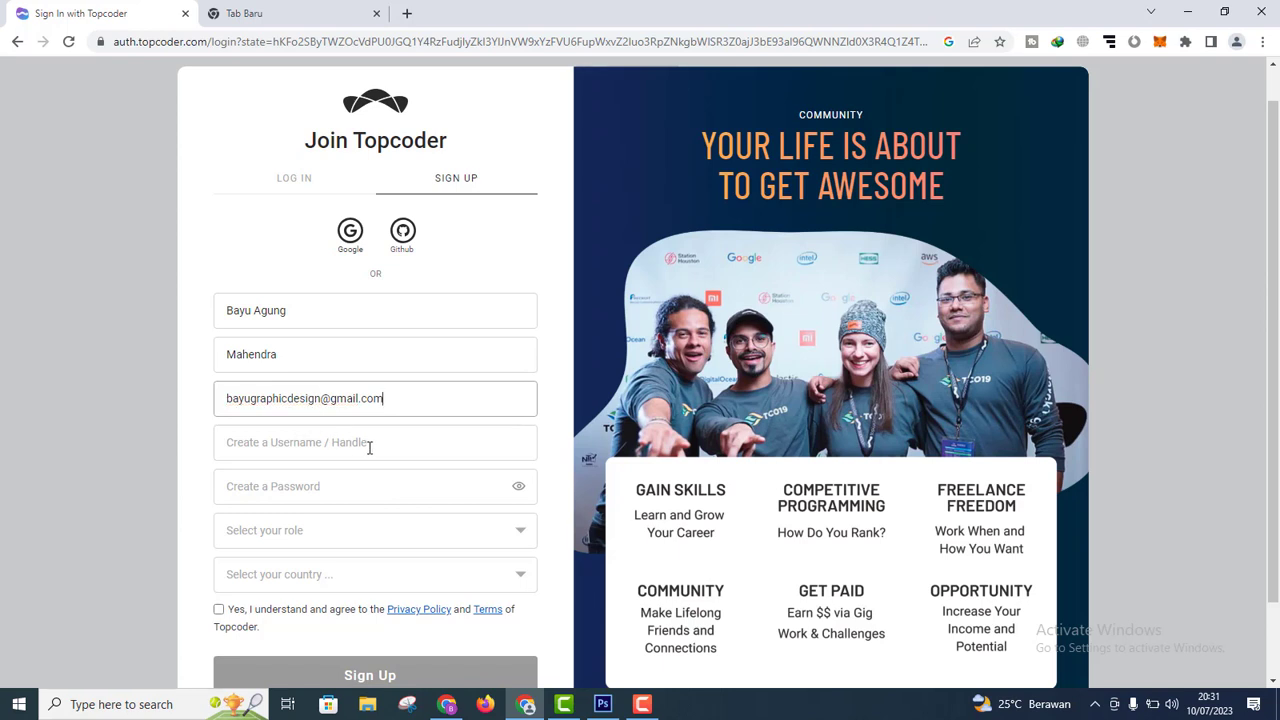
left_click(390, 444)
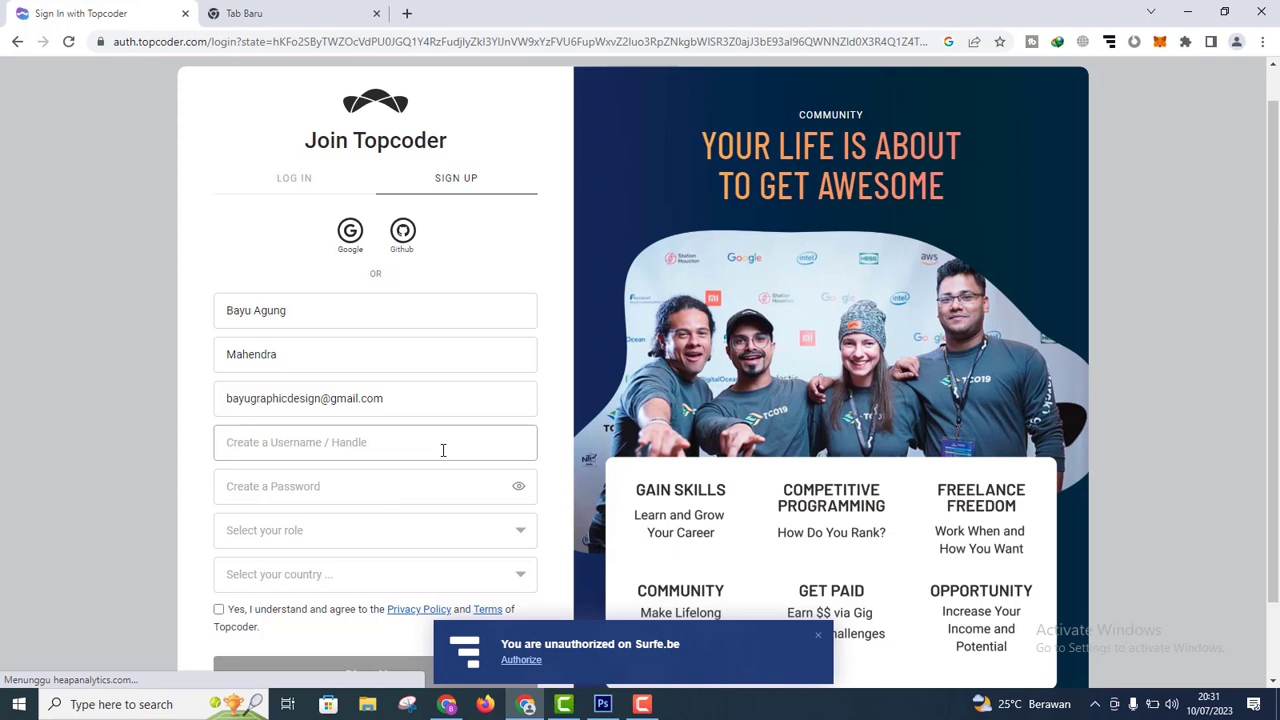
type("bayudesain88")
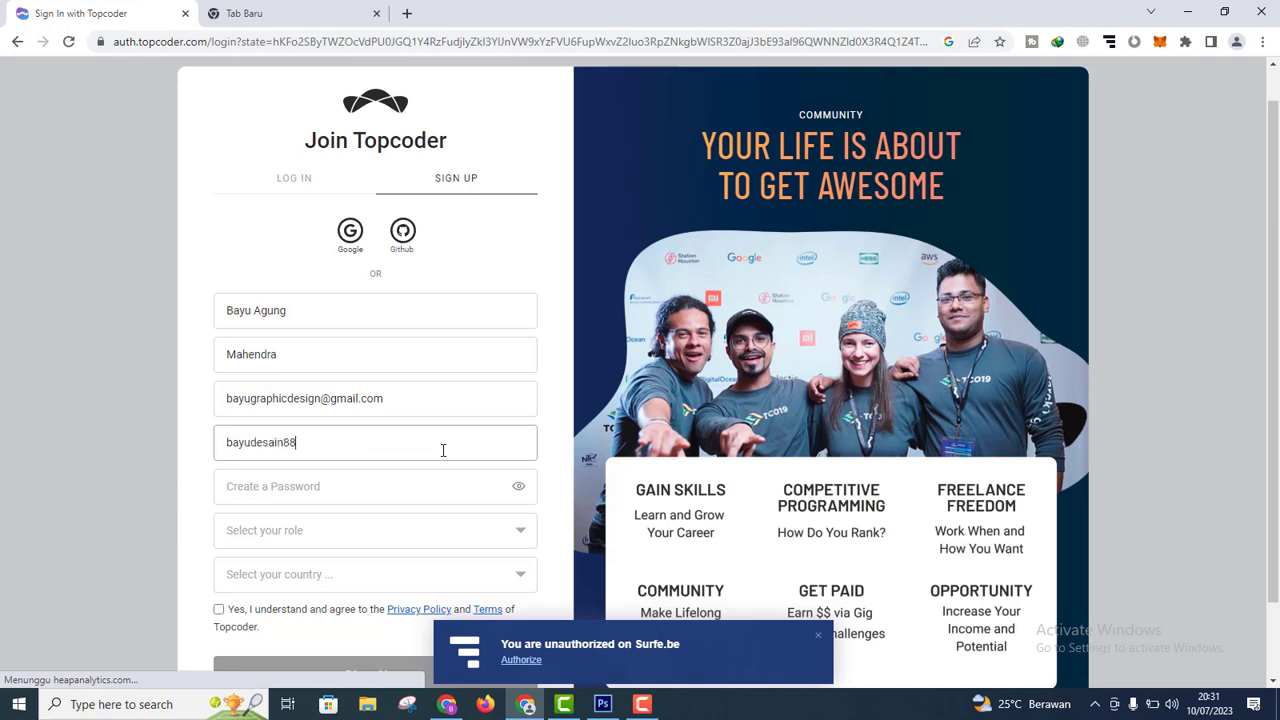
left_click(395, 484)
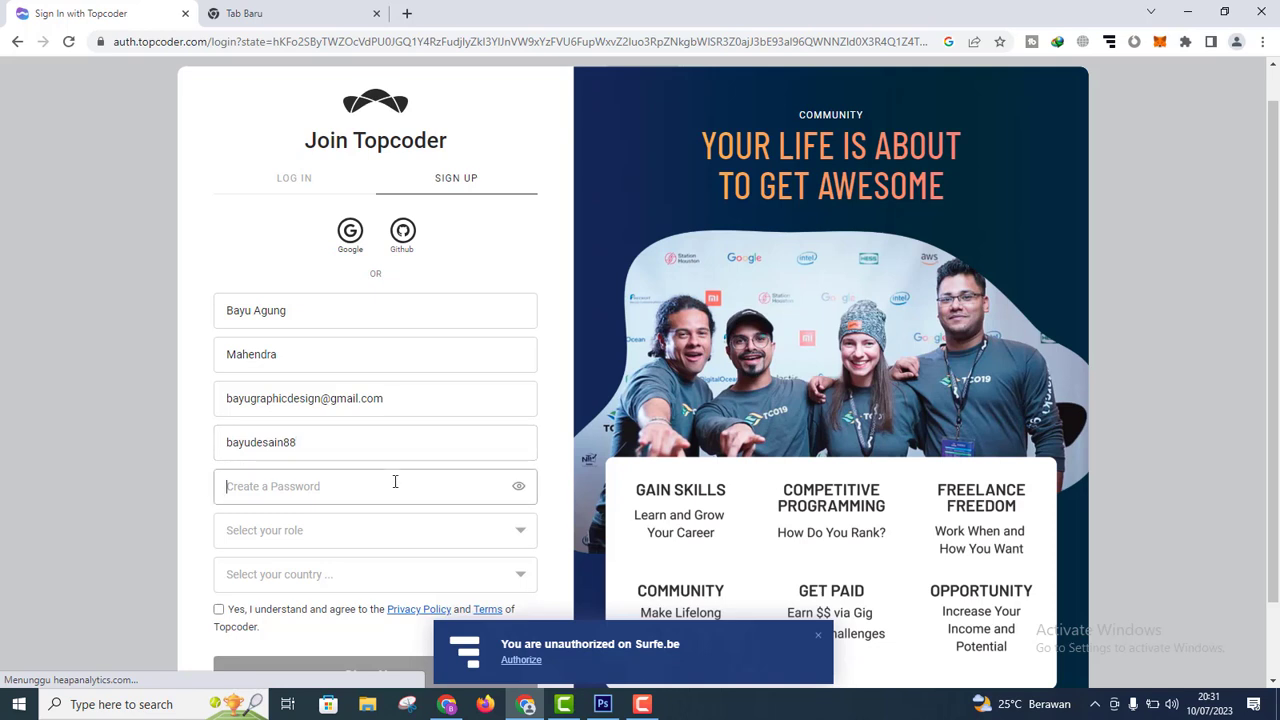
type("••••••••••")
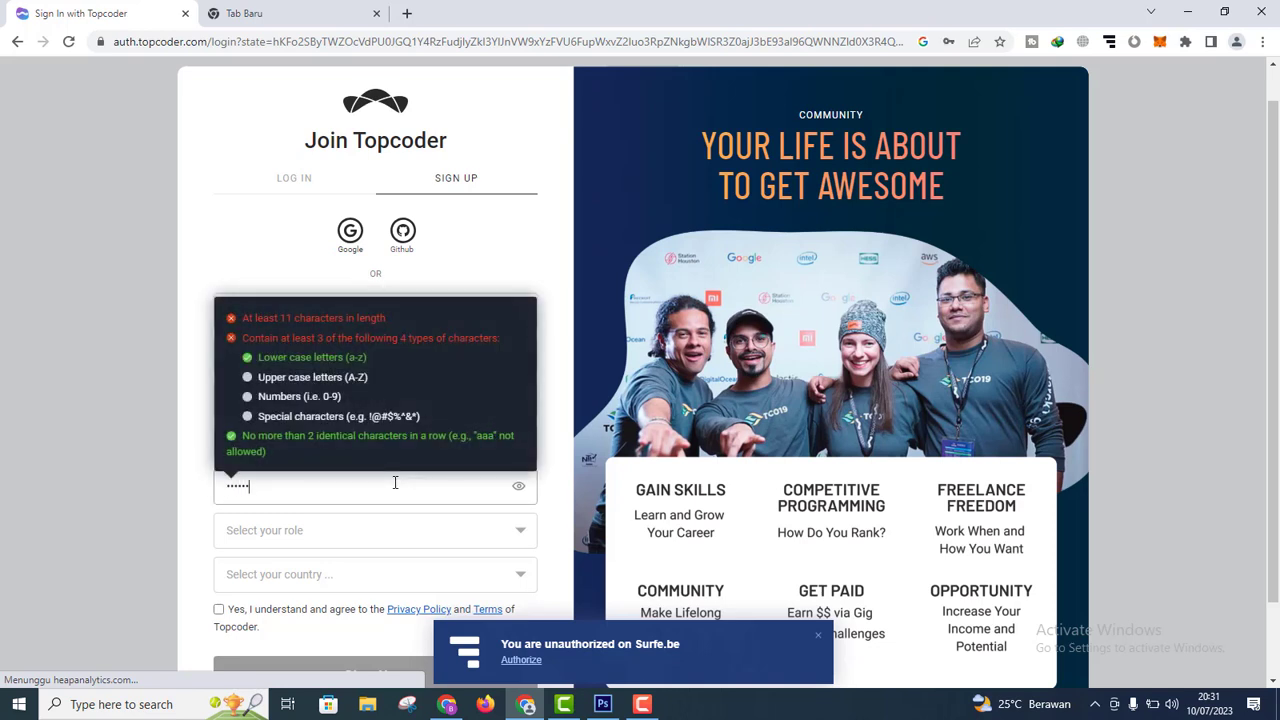
type("••")
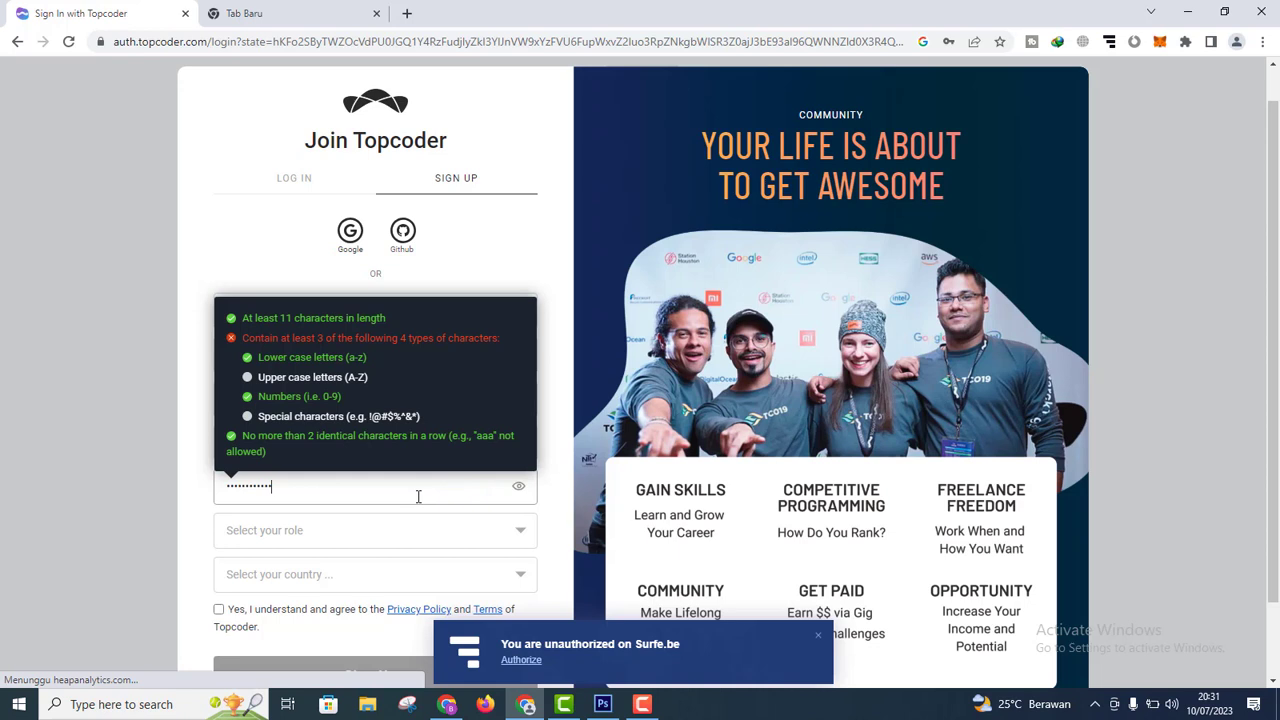
key("BackSpace")
key("BackSpace")
key("BackSpace")
key("BackSpace")
key("BackSpace")
key("BackSpace")
key("BackSpace")
key("BackSpace")
key("BackSpace")
key("BackSpace")
key("BackSpace")
key("BackSpace")
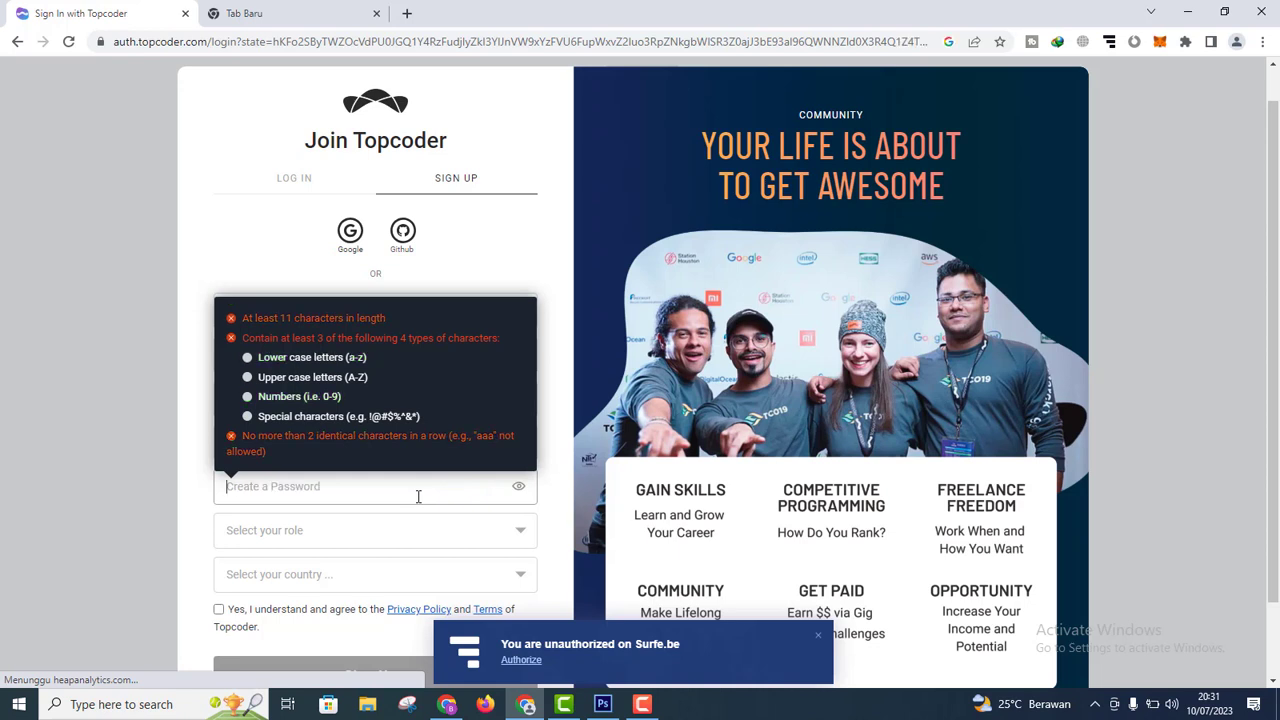
type("••••••••••")
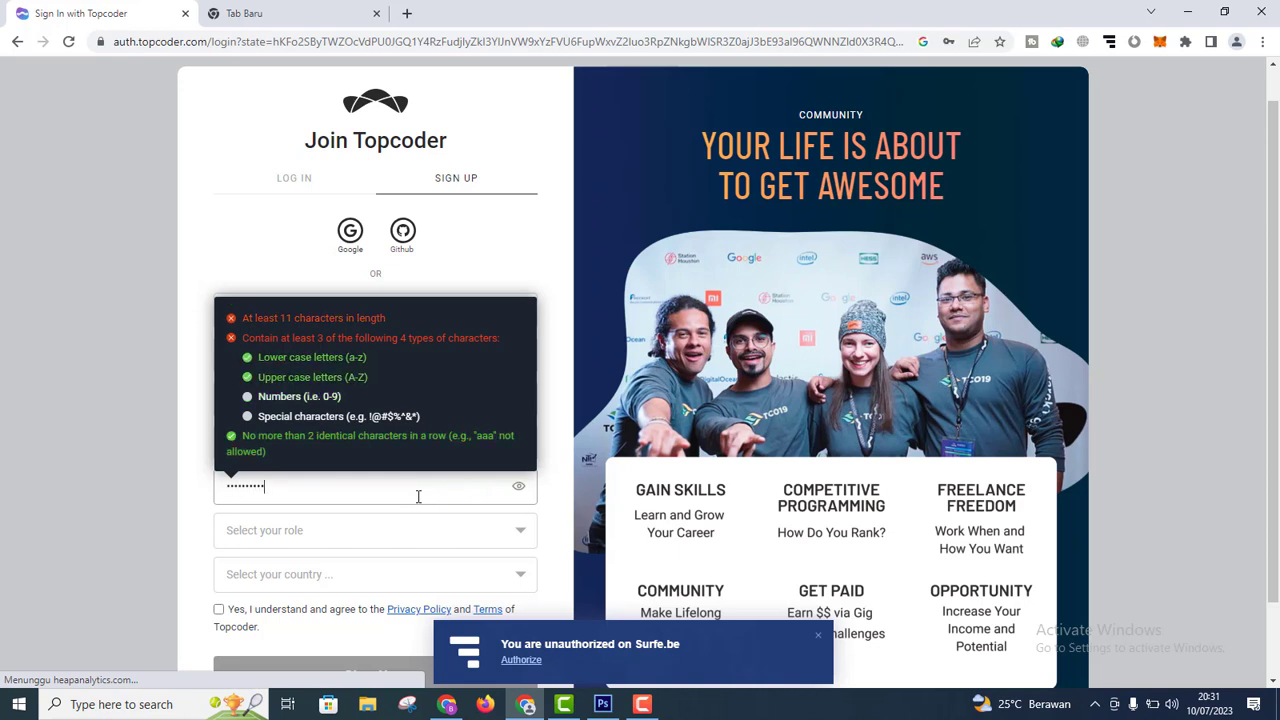
type("••")
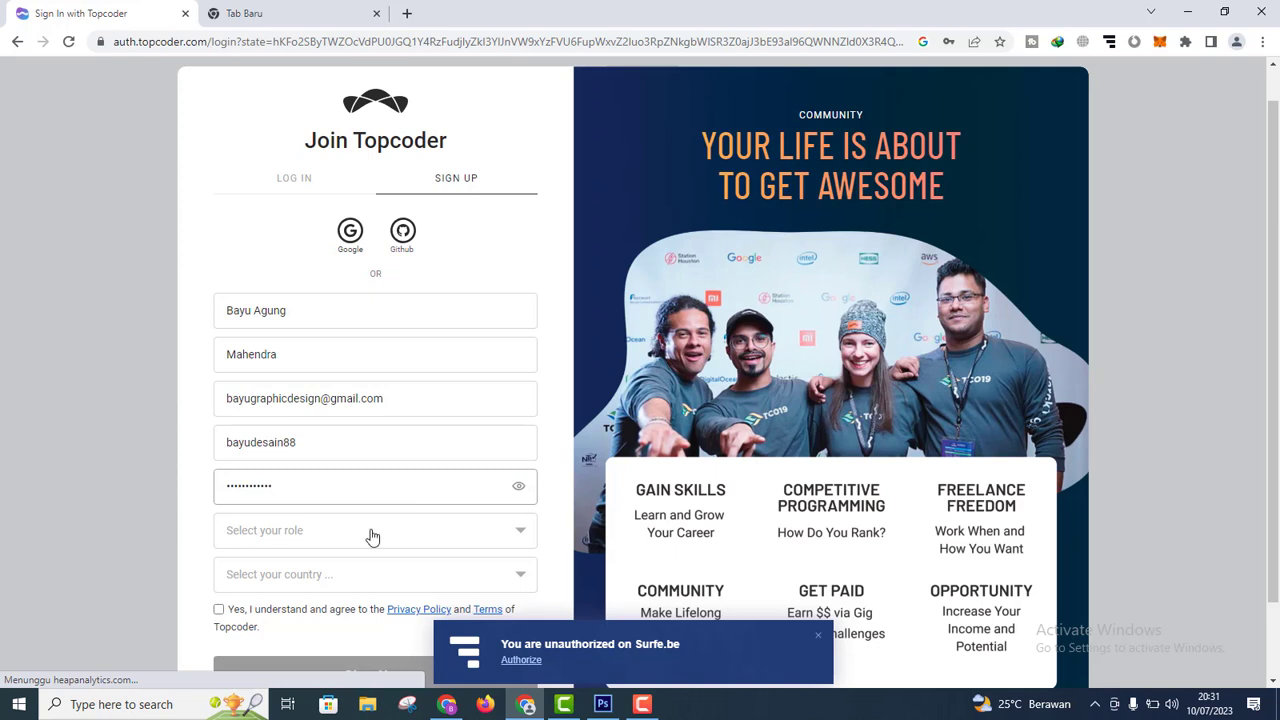
Step: Set role to Talent and country to Indonesia, accept the terms, and submit the form
left_click(370, 536)
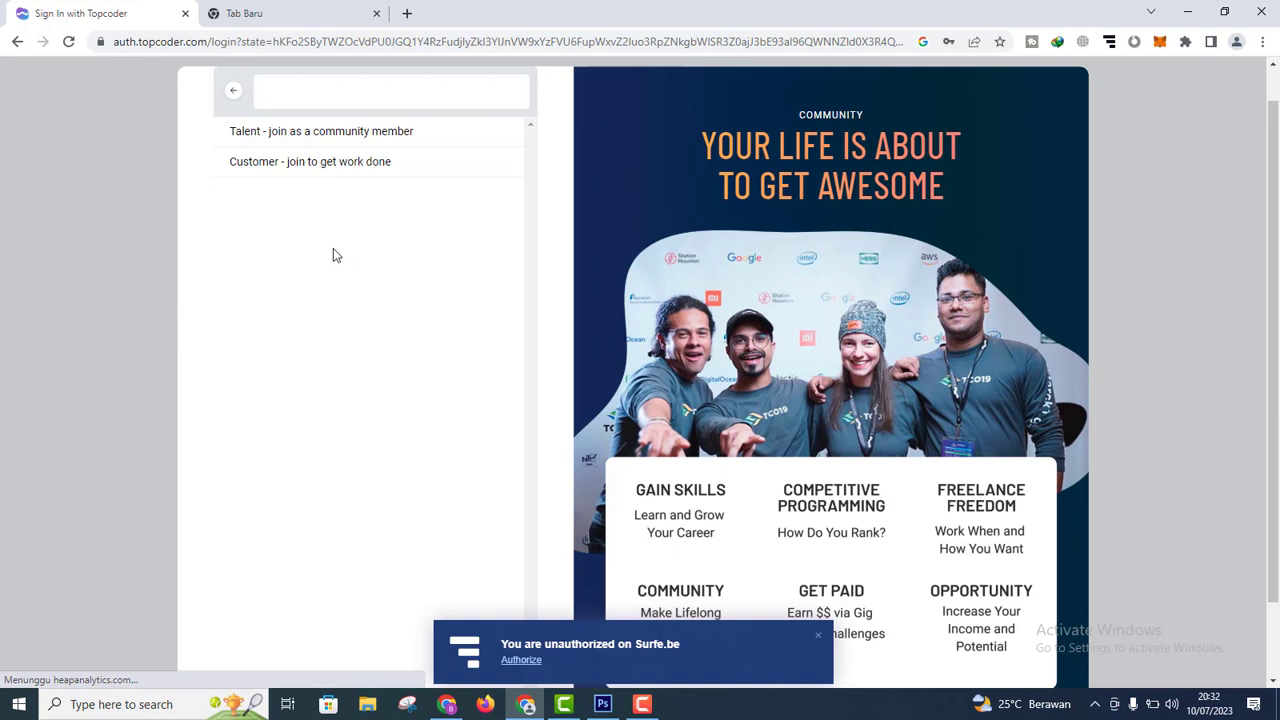
left_click(345, 138)
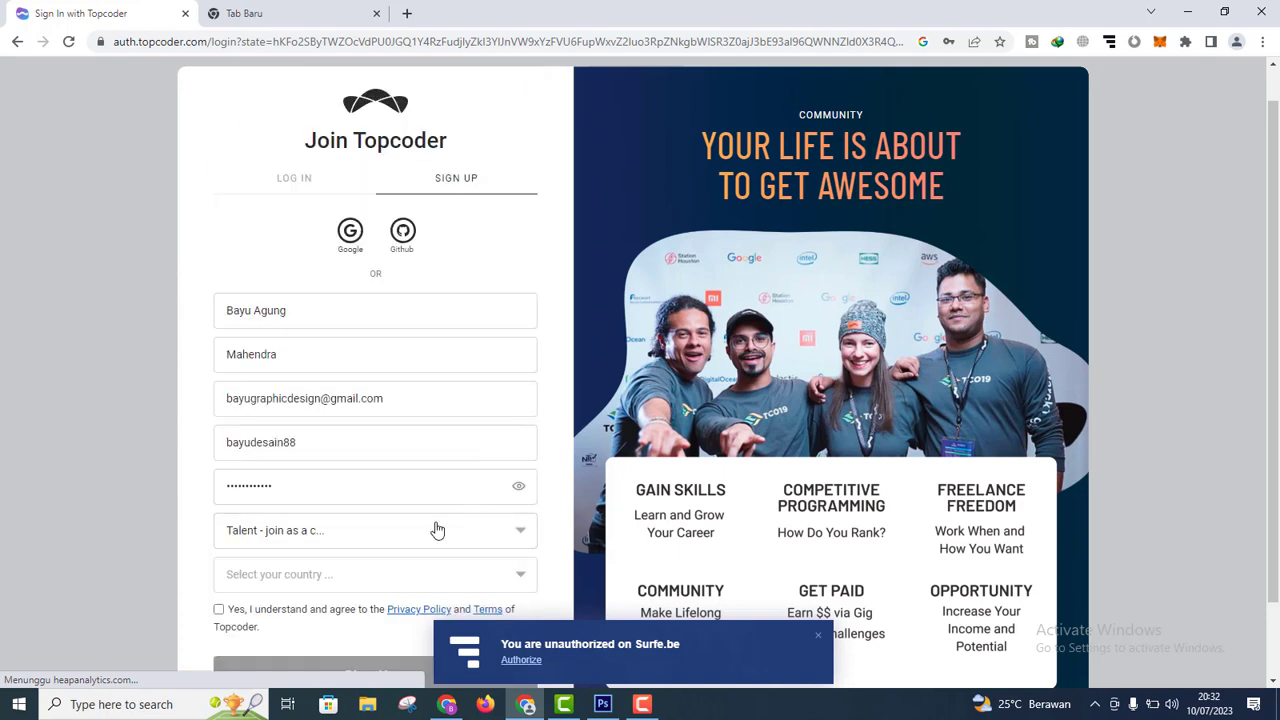
scroll(437, 530, "down", 1)
left_click(366, 508)
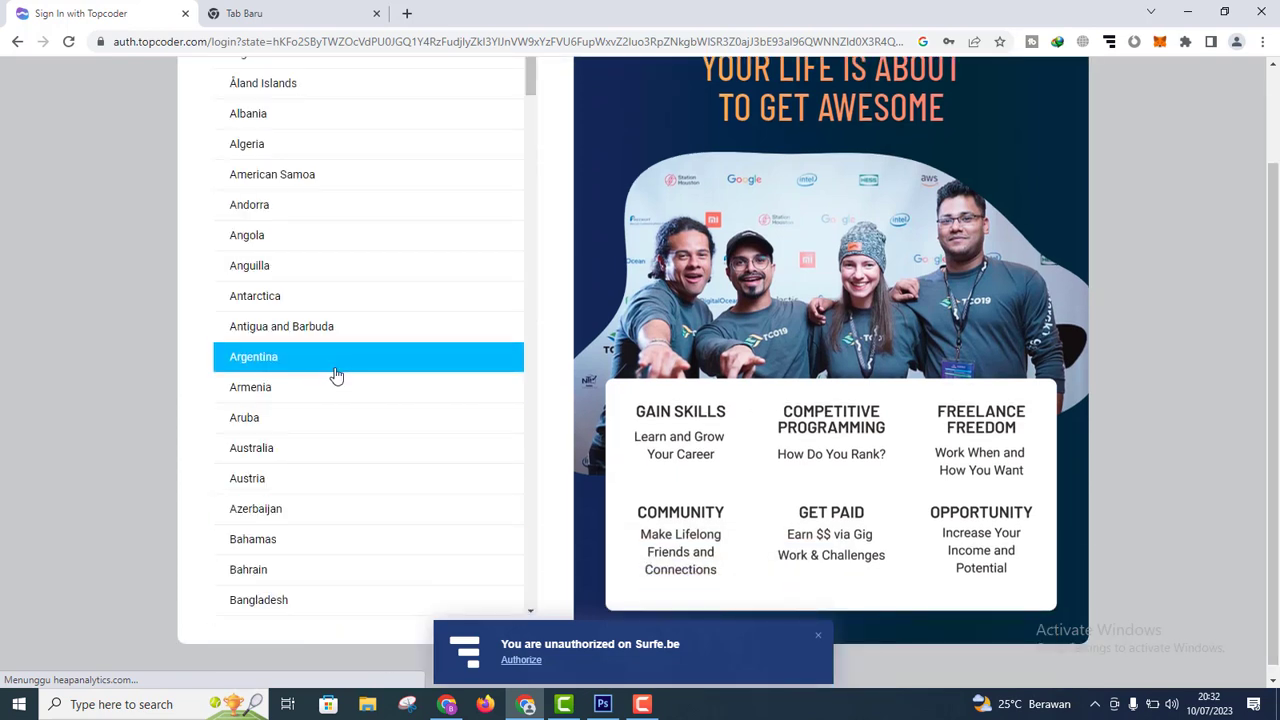
left_click_drag(531, 80, 556, 279)
left_click(295, 514)
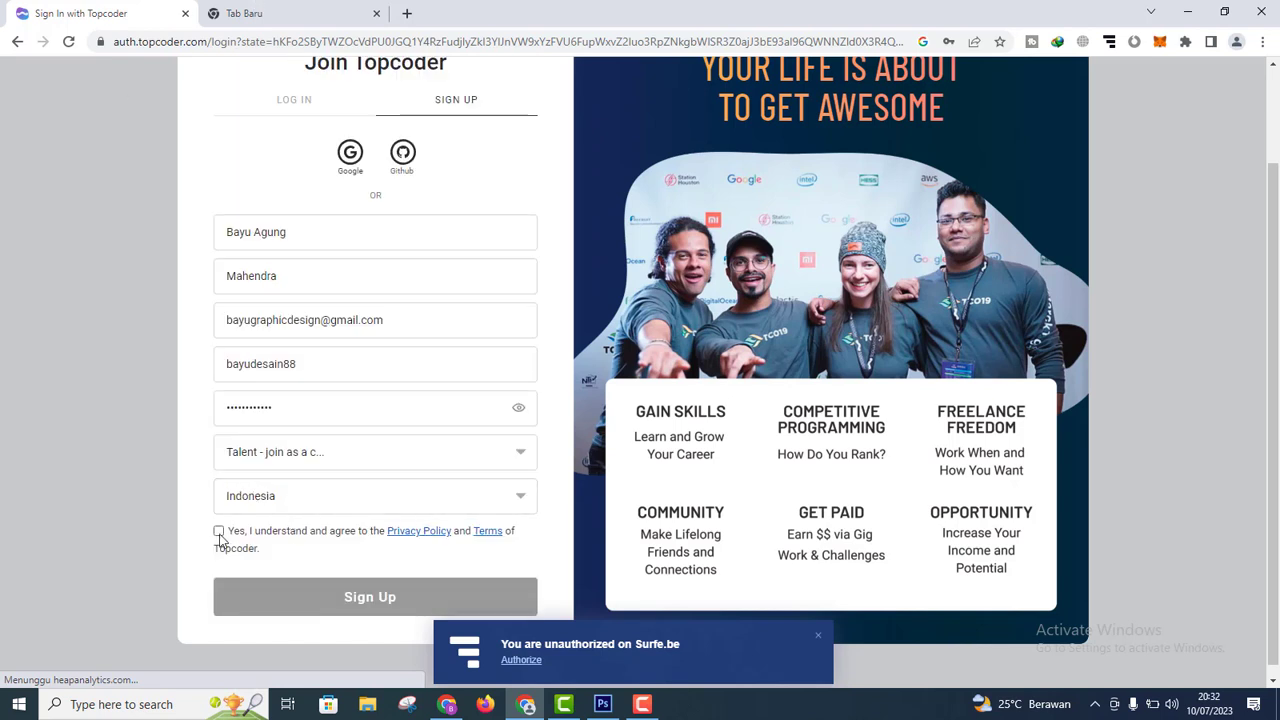
left_click(219, 534)
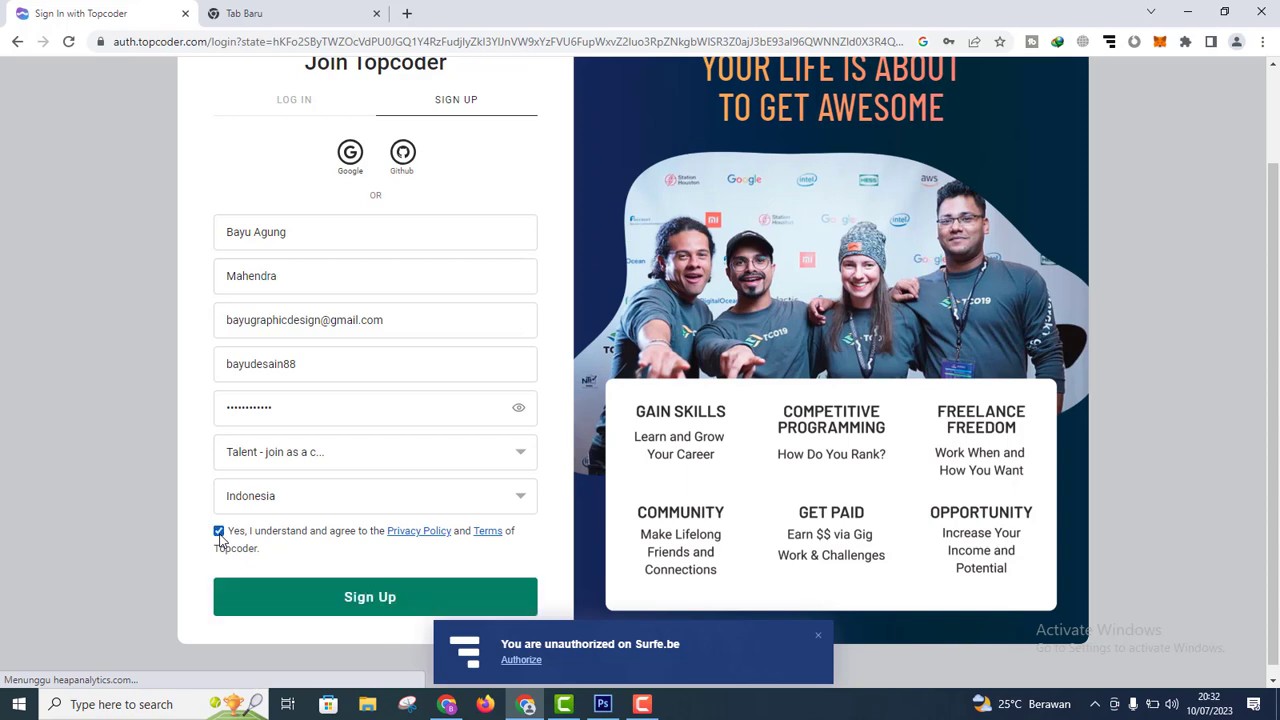
scroll(1128, 414, "up", 1)
scroll(1128, 414, "down", 1)
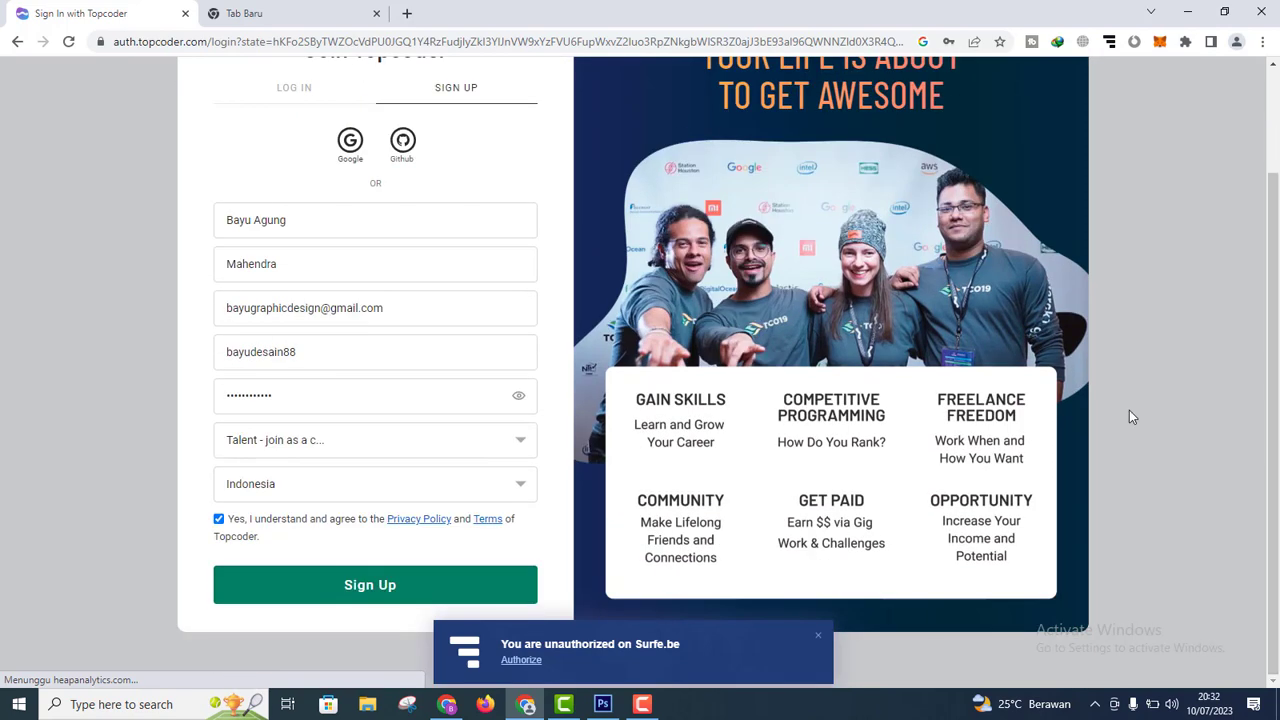
left_click(358, 583)
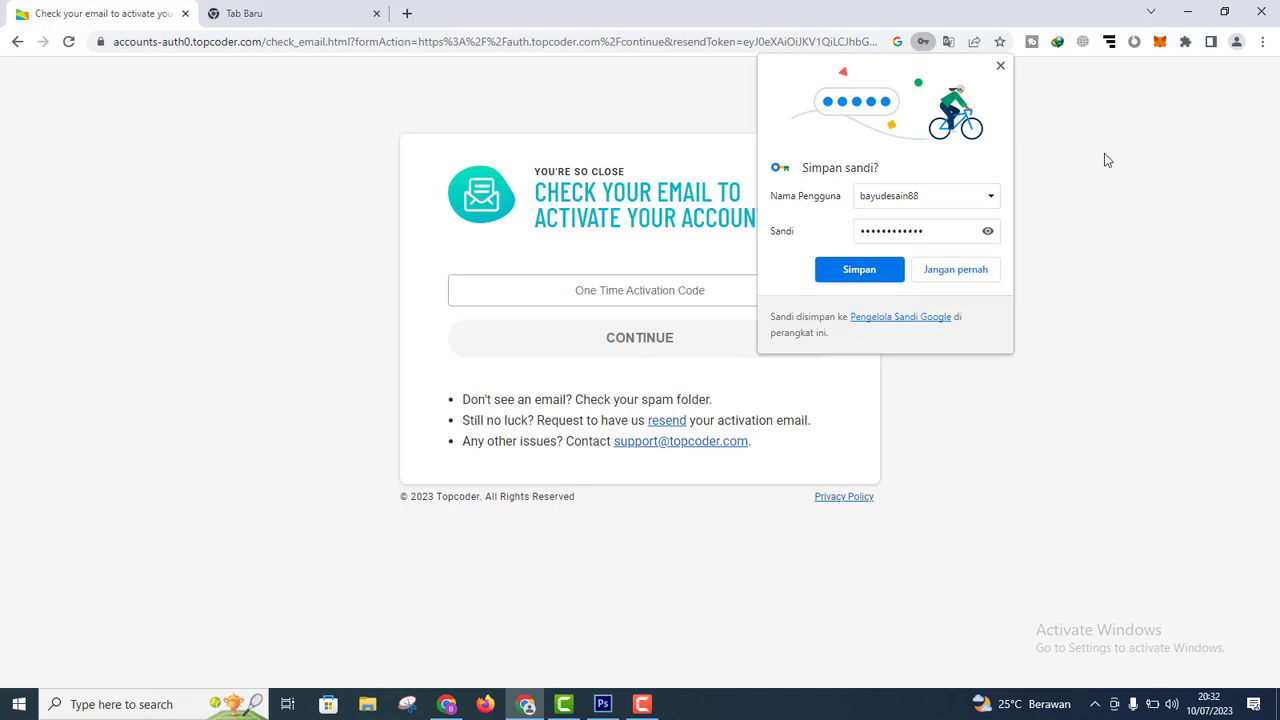
Step: Save the password in Chrome and start a 'gmail' search in the new tab
left_click(840, 264)
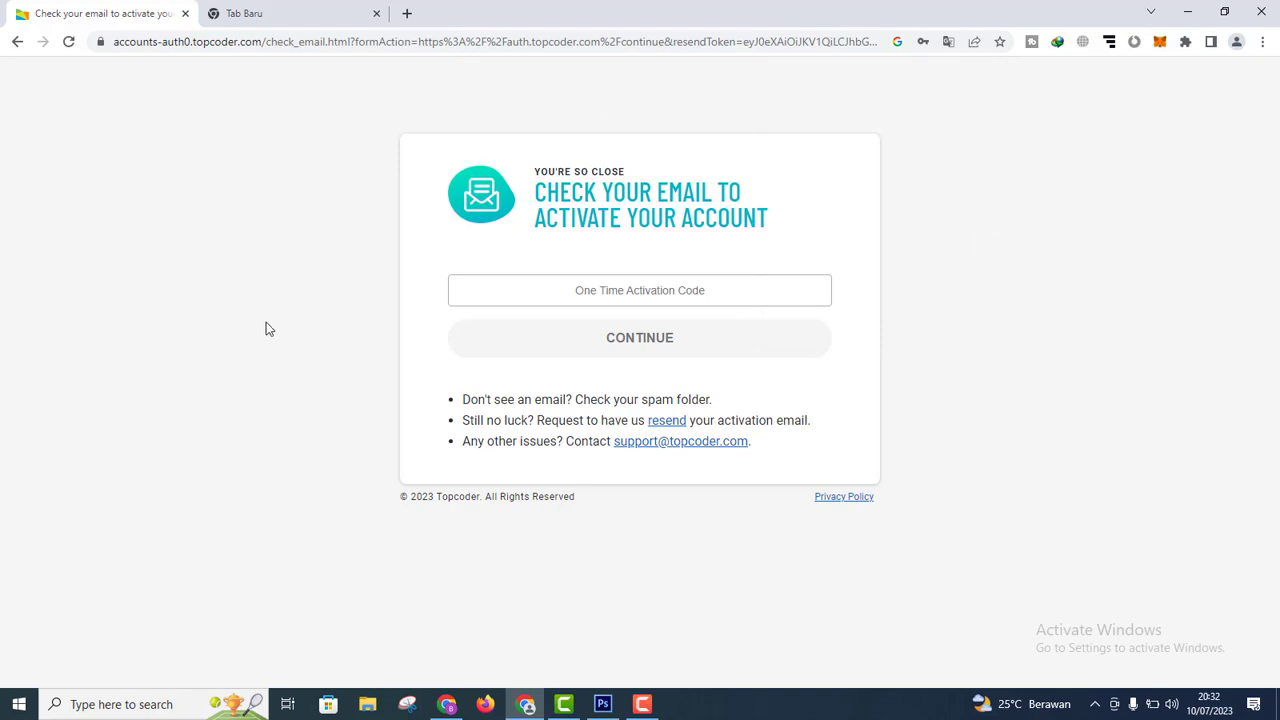
left_click(310, 22)
left_click(287, 44)
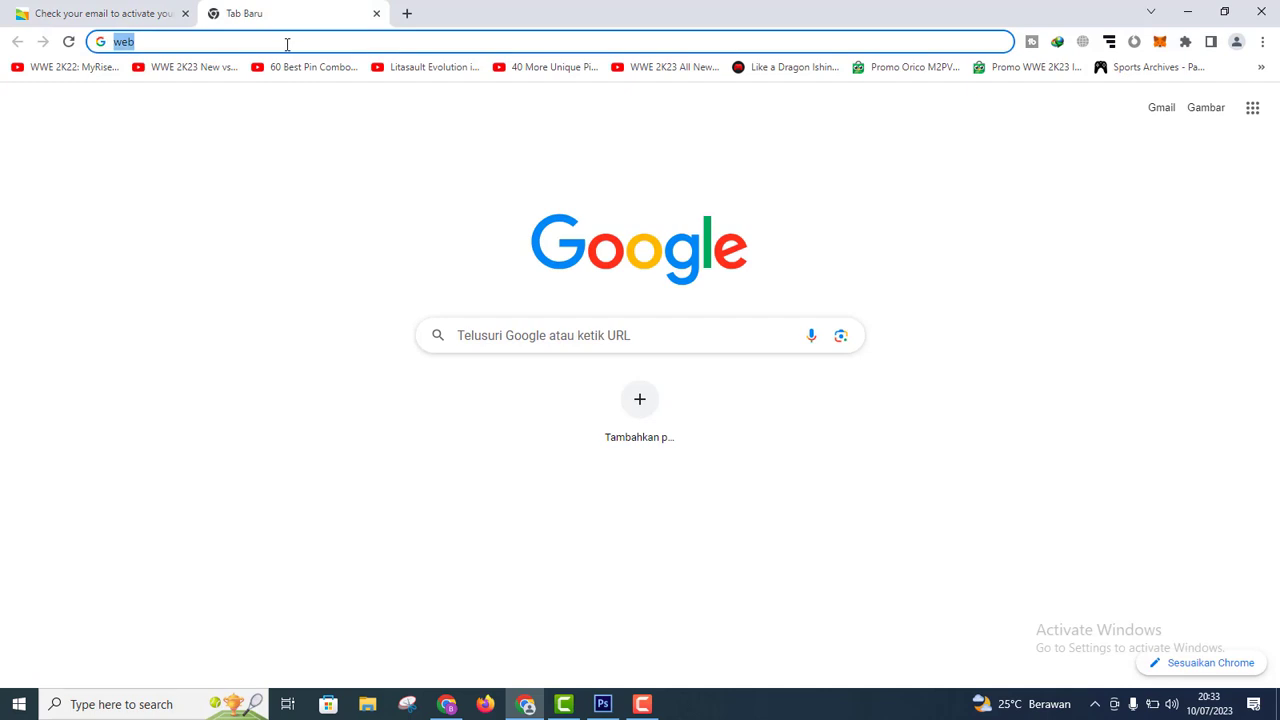
type("gmail")
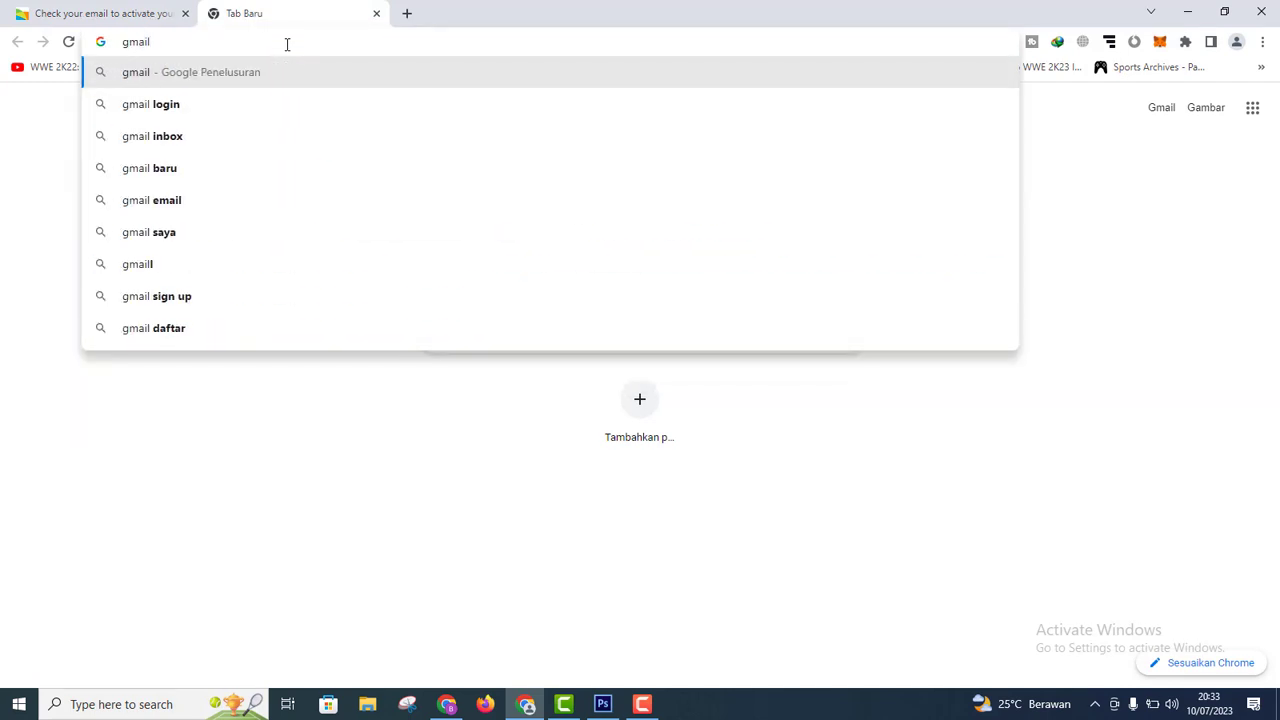
Step: Search gmail, sign in to the Google account, and open Gmail from the apps grid
left_click(209, 81)
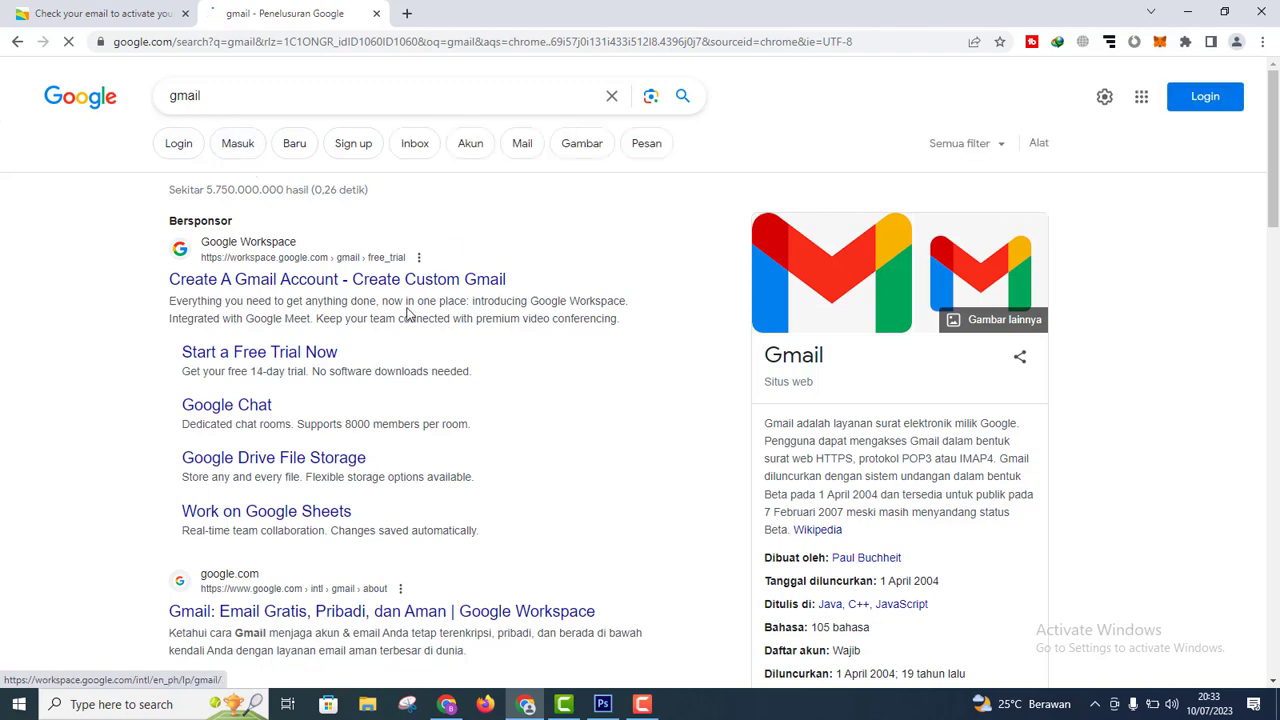
left_click(405, 281)
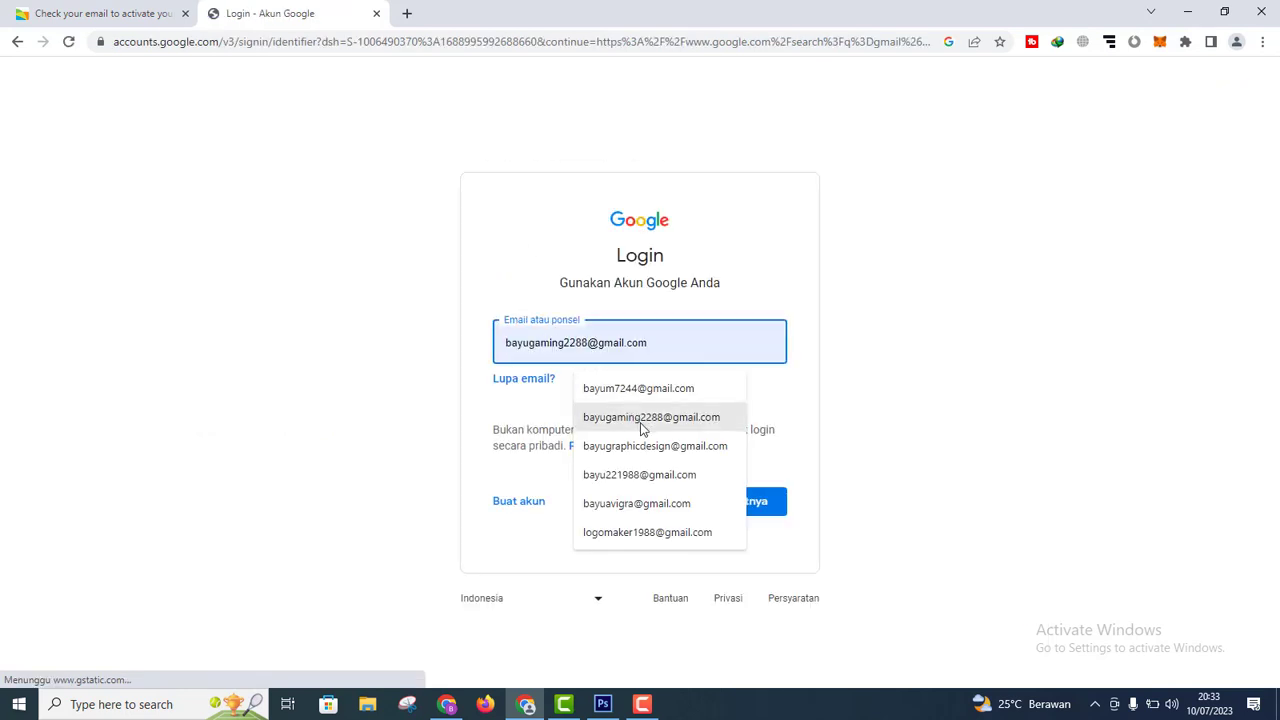
left_click(640, 445)
left_click(752, 501)
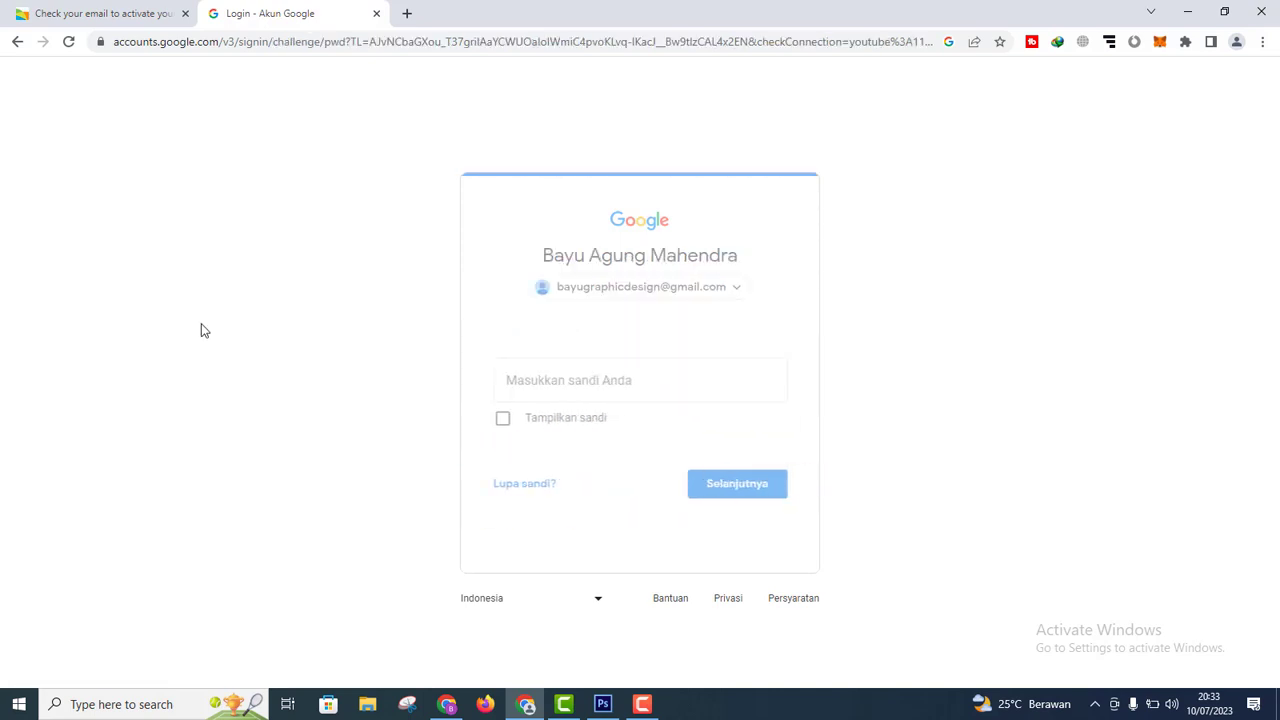
type("••••••")
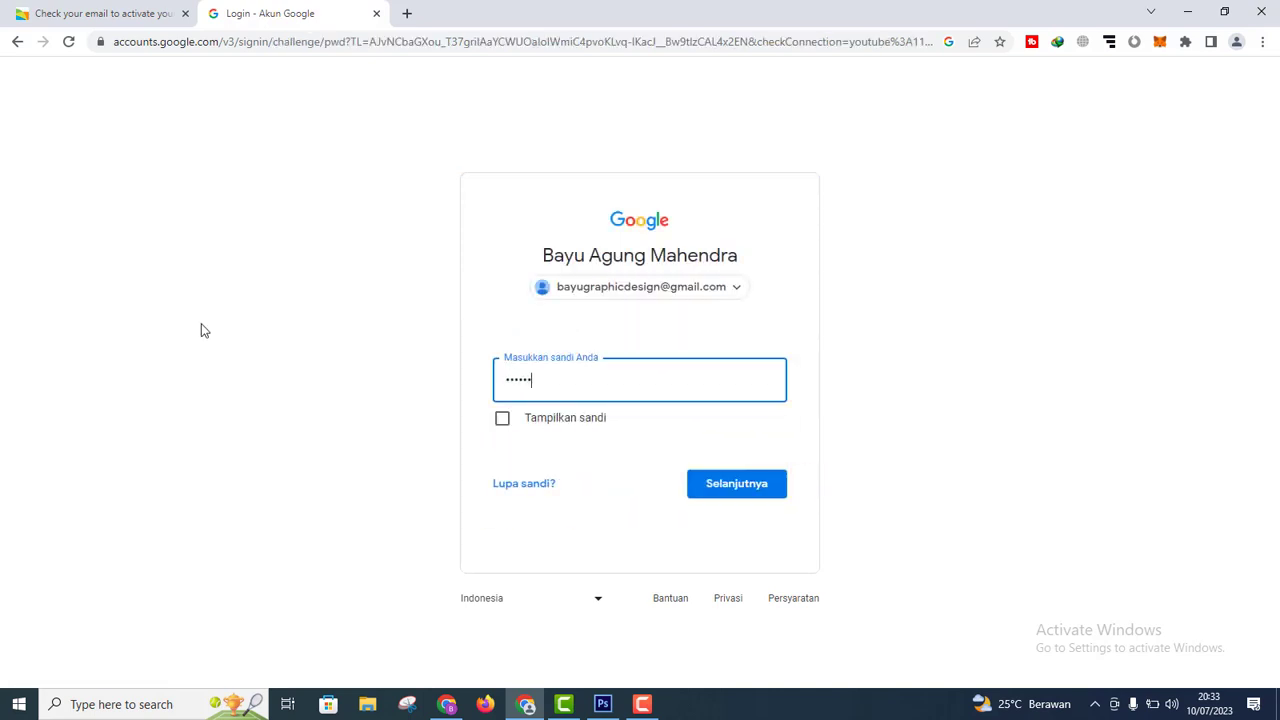
type("••••••")
key("Return")
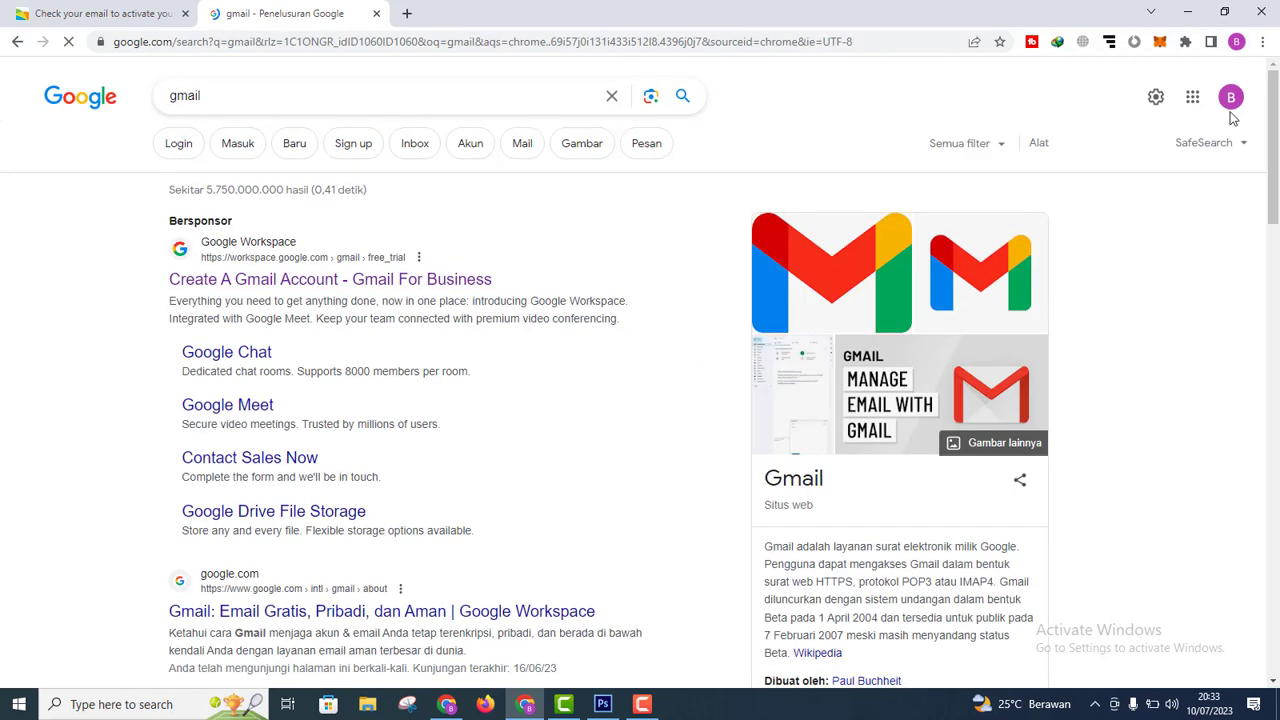
left_click(1193, 97)
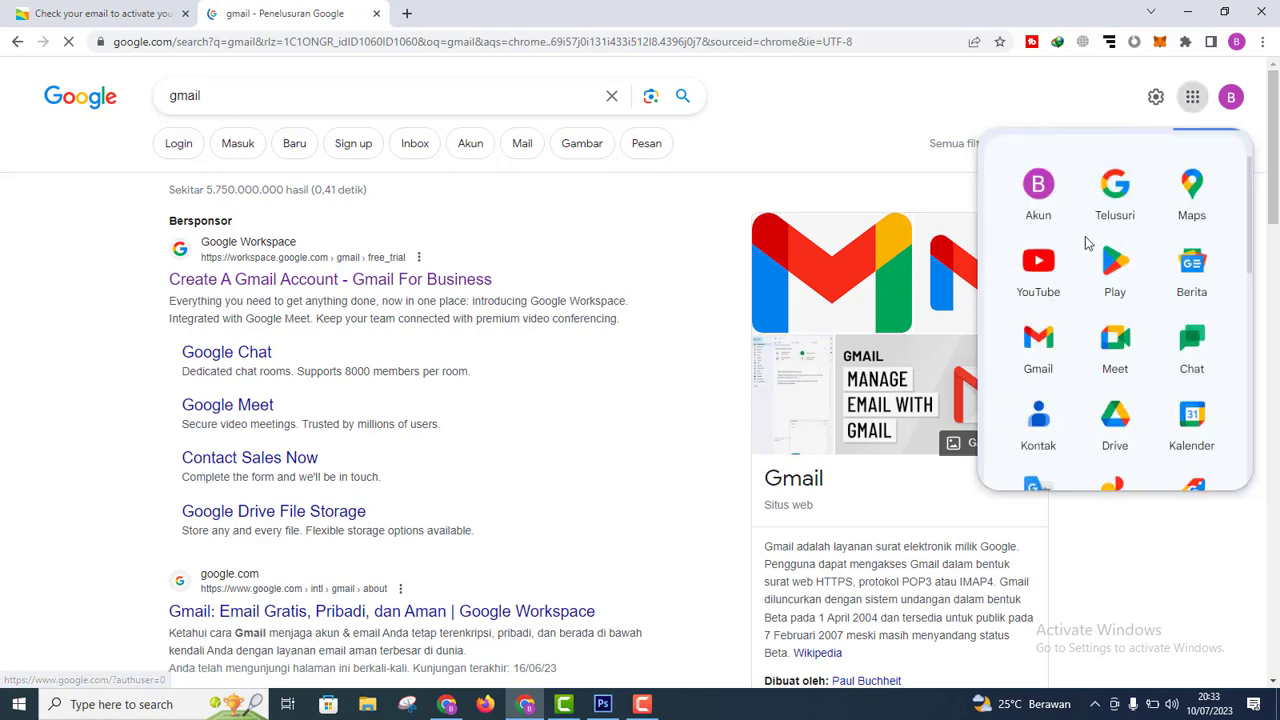
left_click(1038, 340)
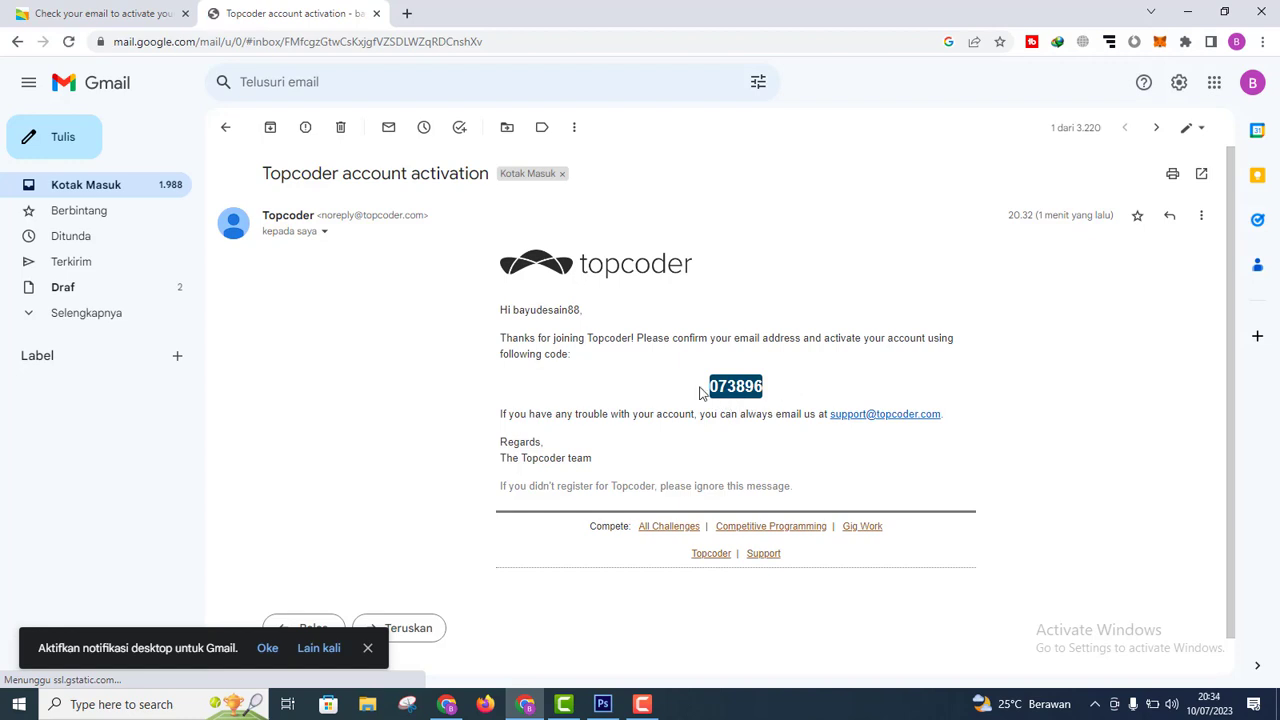
Step: Copy the activation code from the Topcoder email and return to the activation tab
double_click(714, 386)
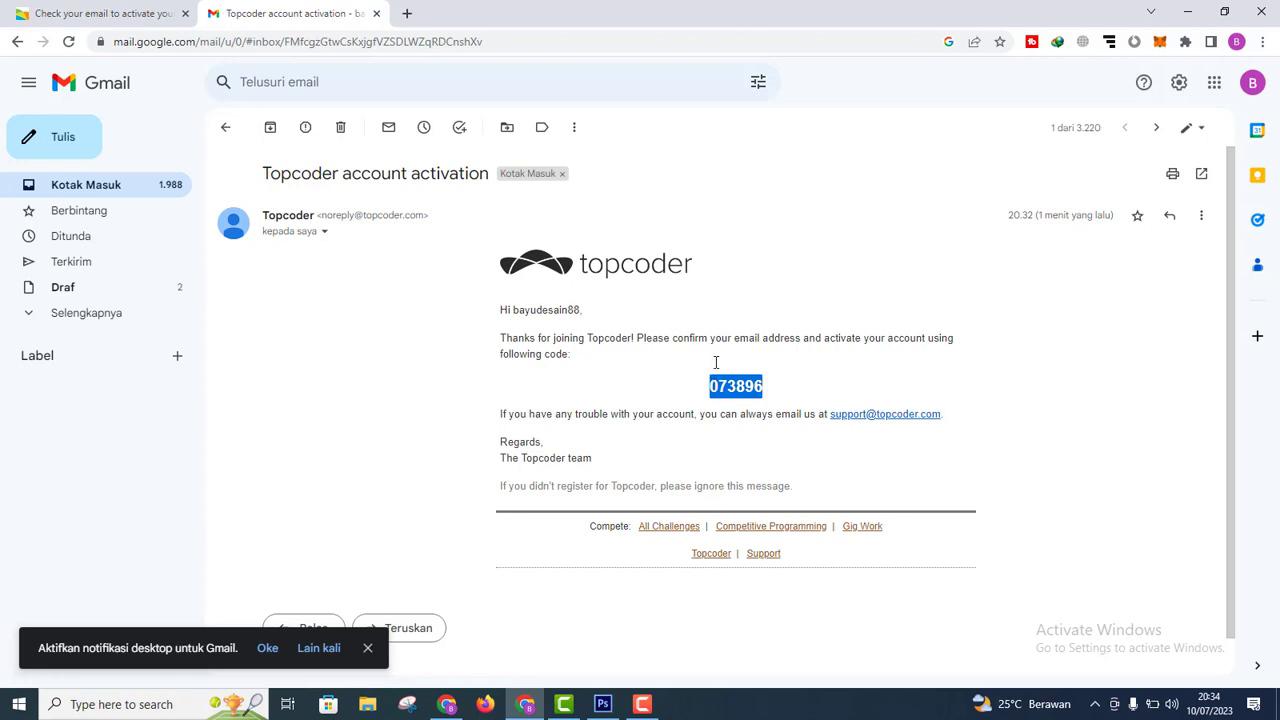
right_click(731, 388)
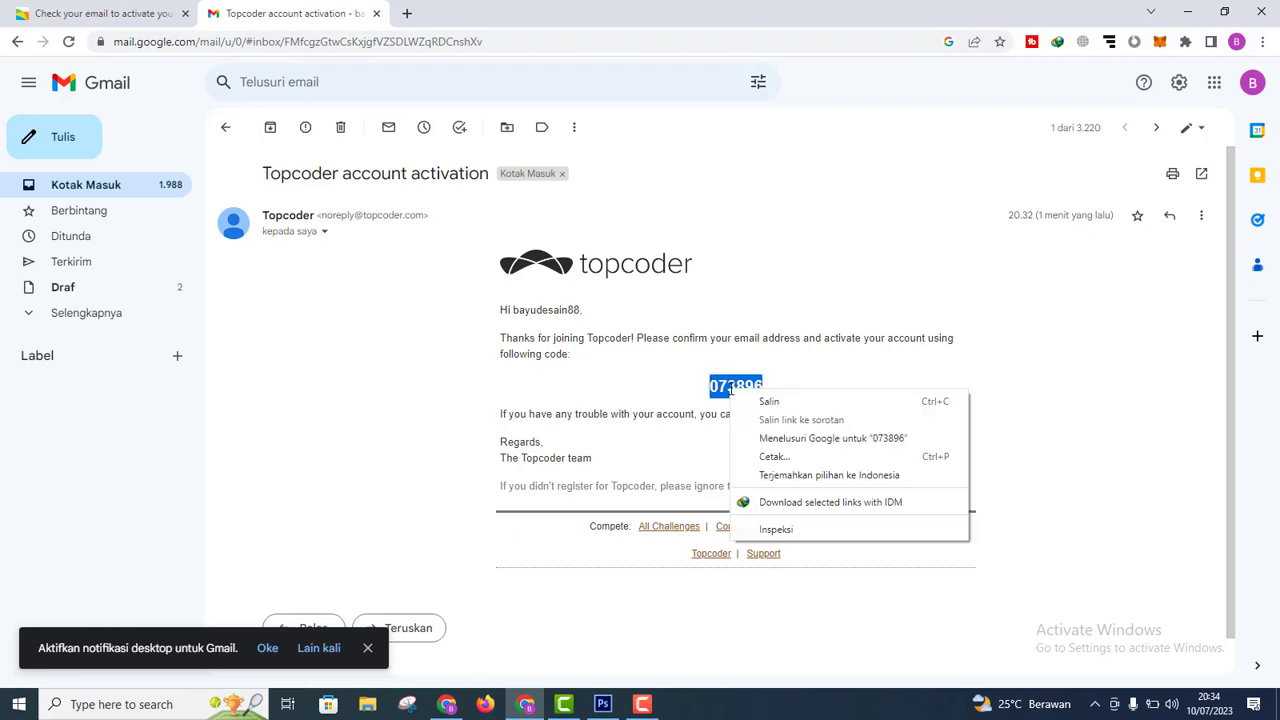
left_click(748, 403)
left_click(122, 8)
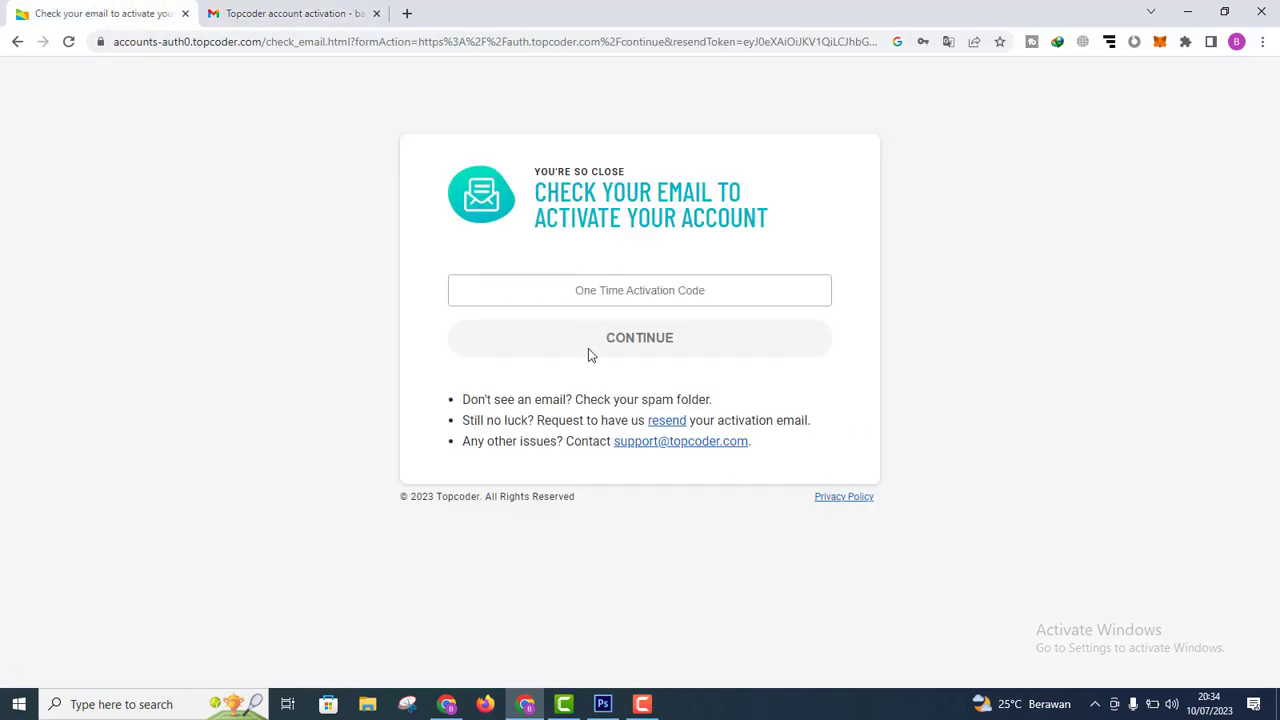
Step: Paste the copied code into the One Time Activation Code field and continue
left_click(636, 289)
right_click(637, 288)
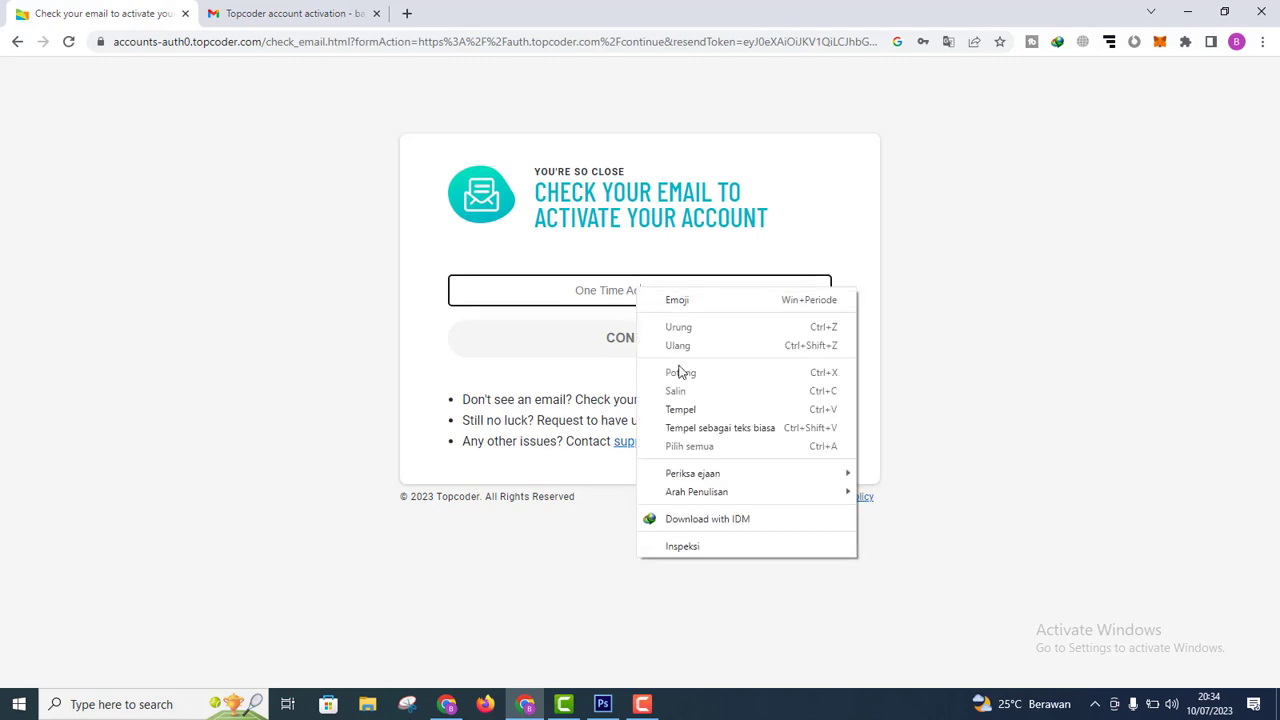
left_click(684, 409)
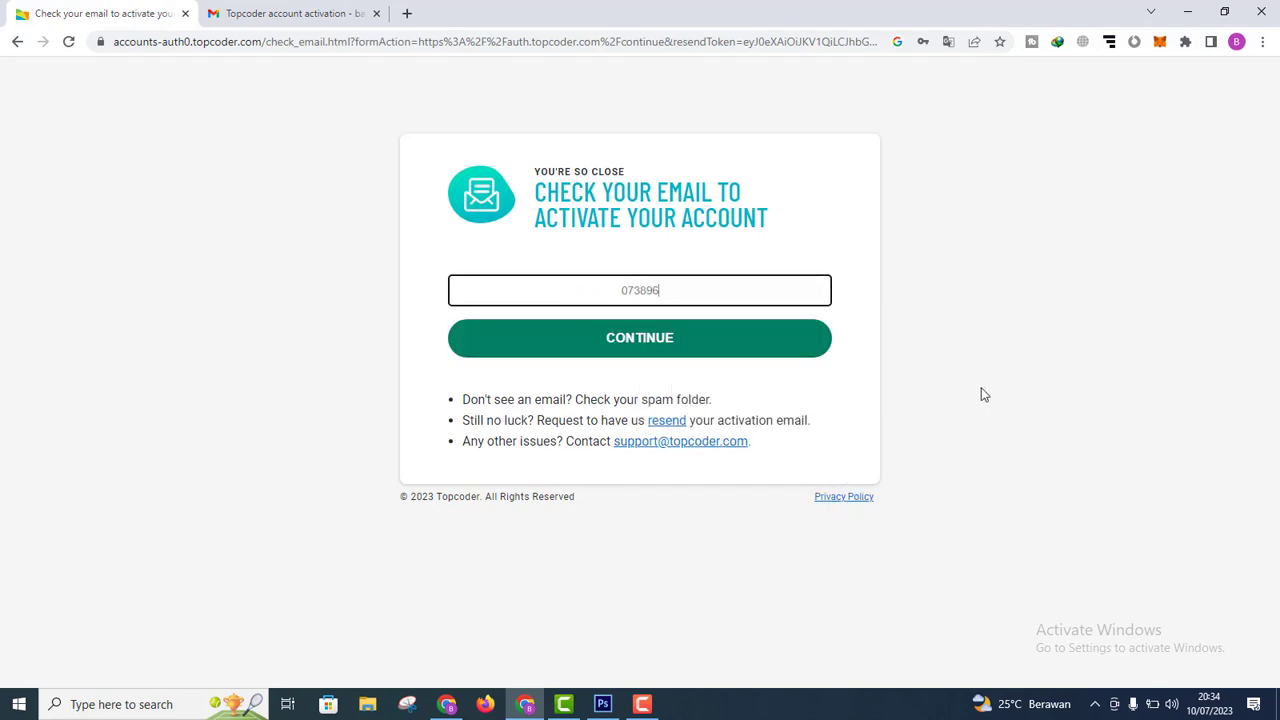
left_click(687, 341)
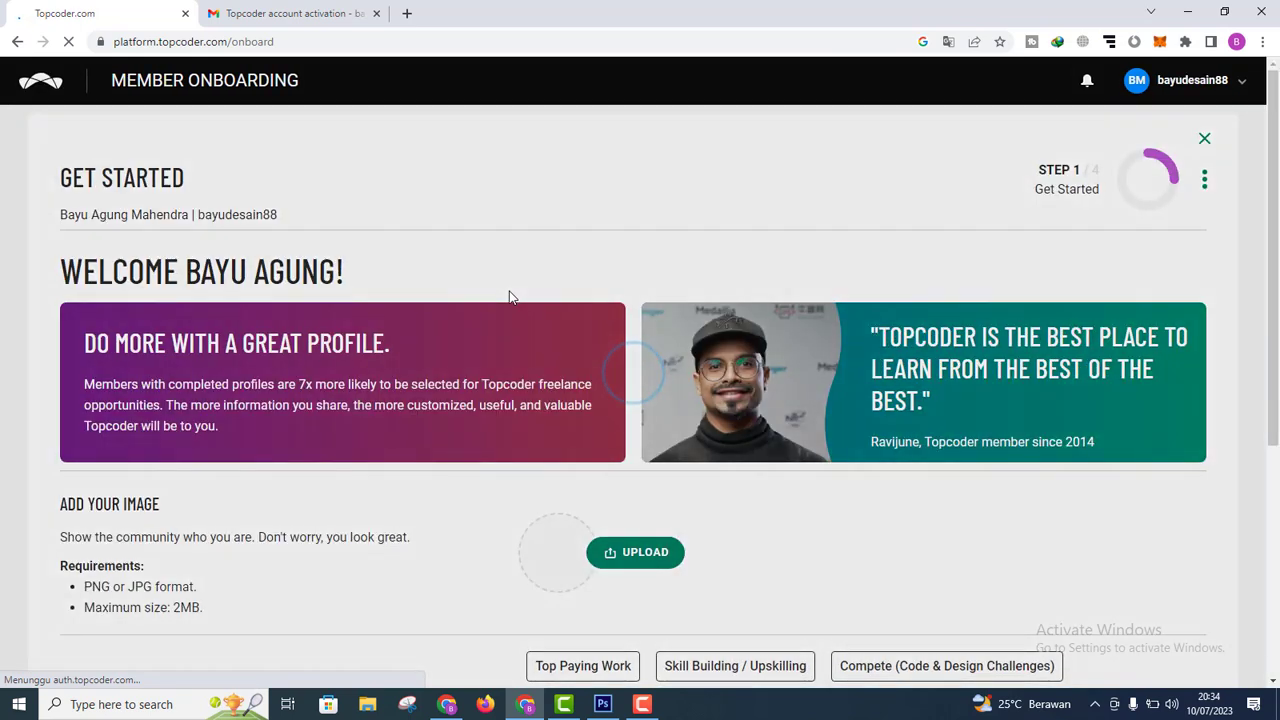
scroll(488, 504, "down", 2)
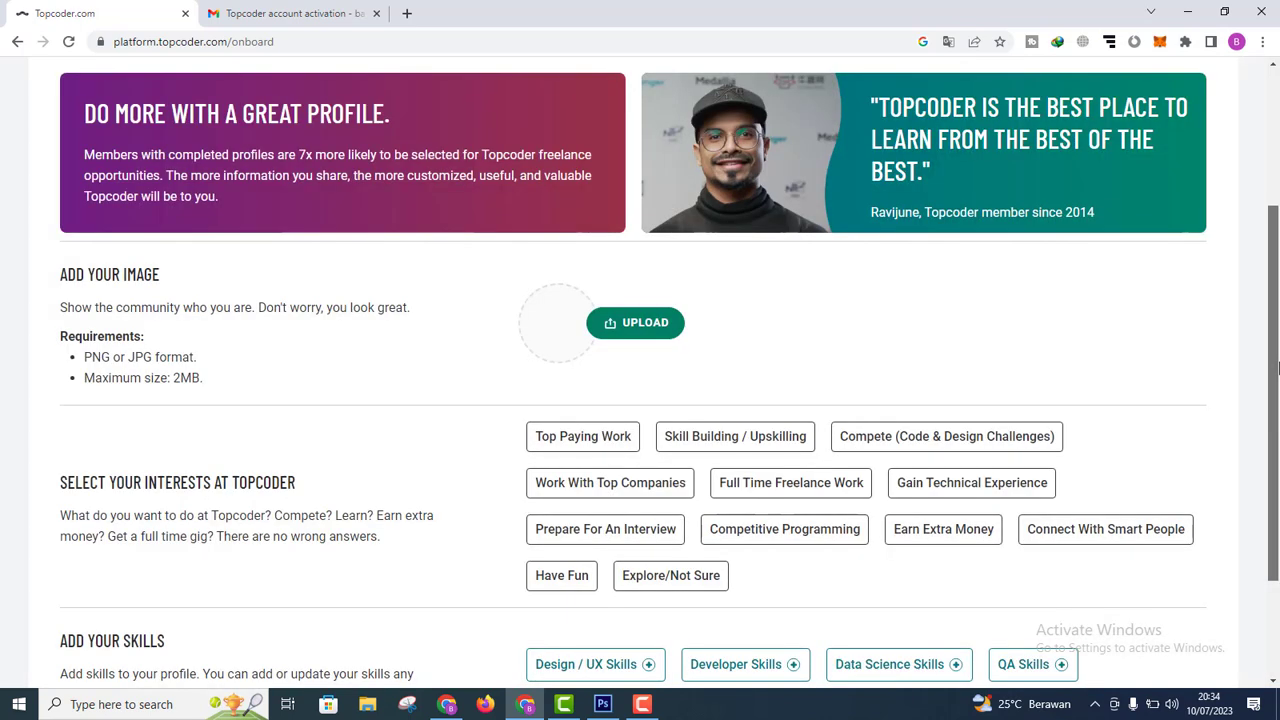
left_click_drag(1278, 368, 1276, 160)
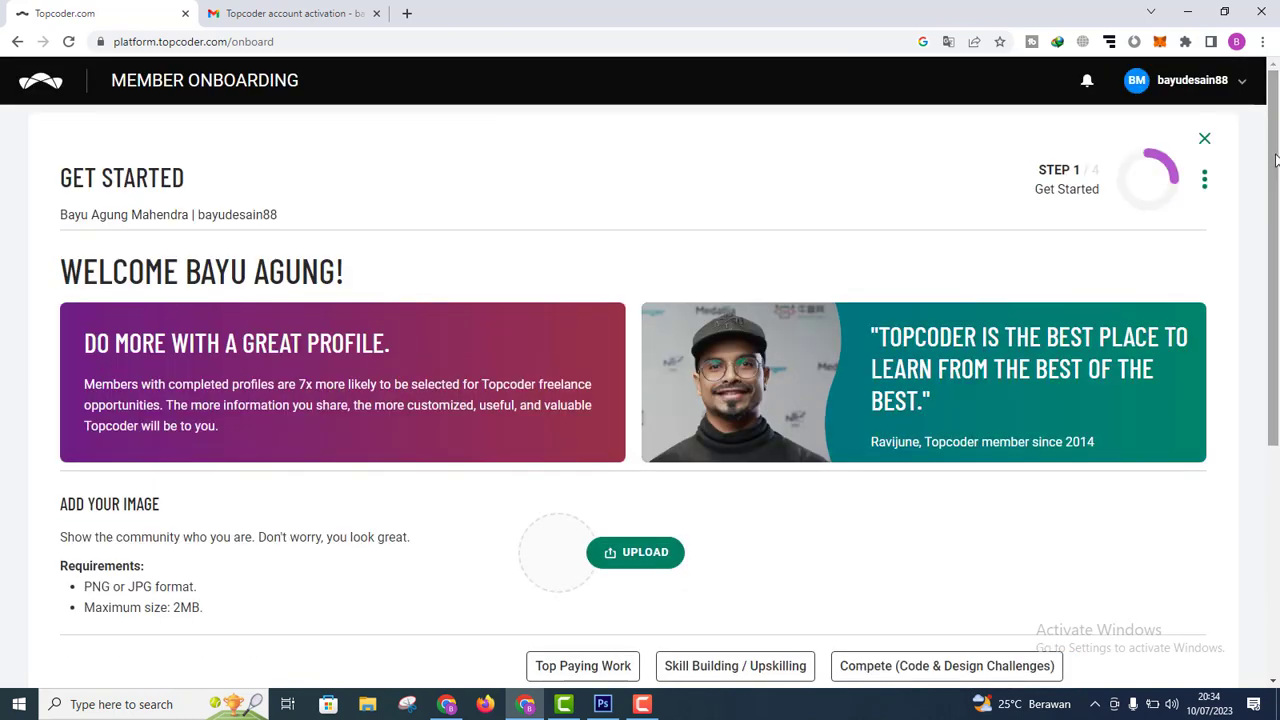
mouse_move(1276, 160)
left_mouse_down()
mouse_move(1277, 180)
mouse_move(1276, 140)
left_mouse_up()
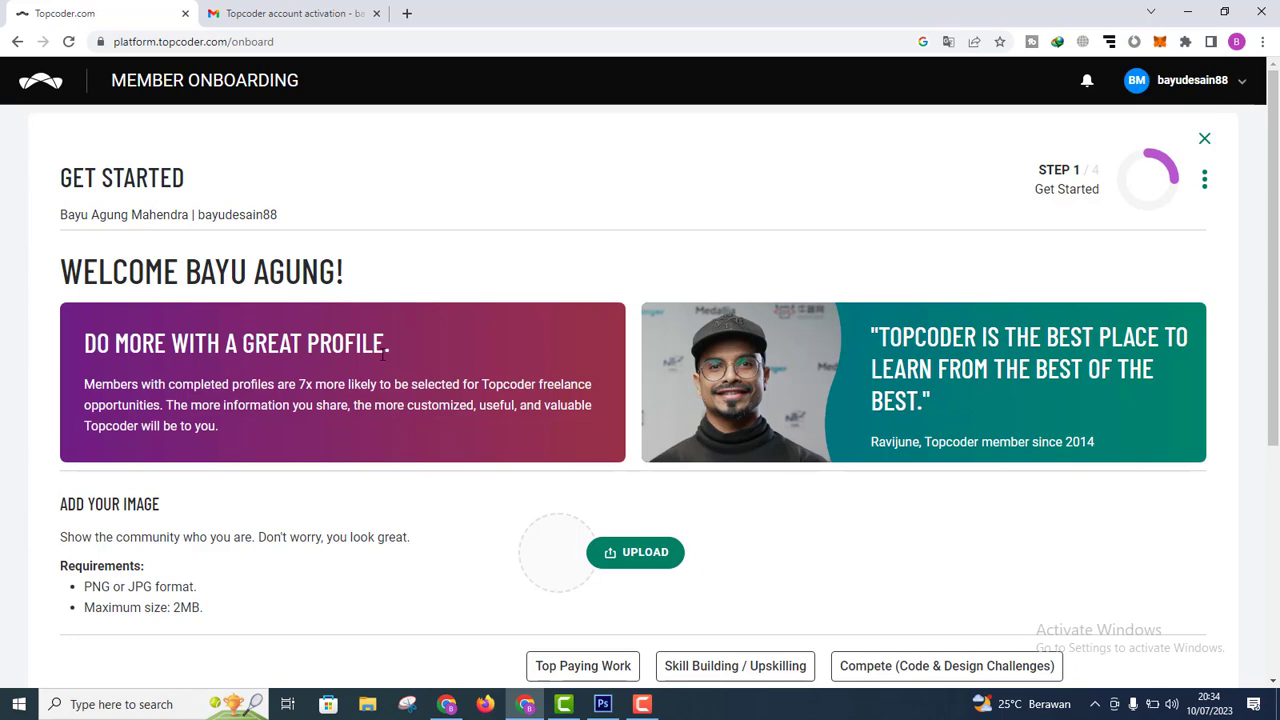
scroll(1226, 243, "down", 1)
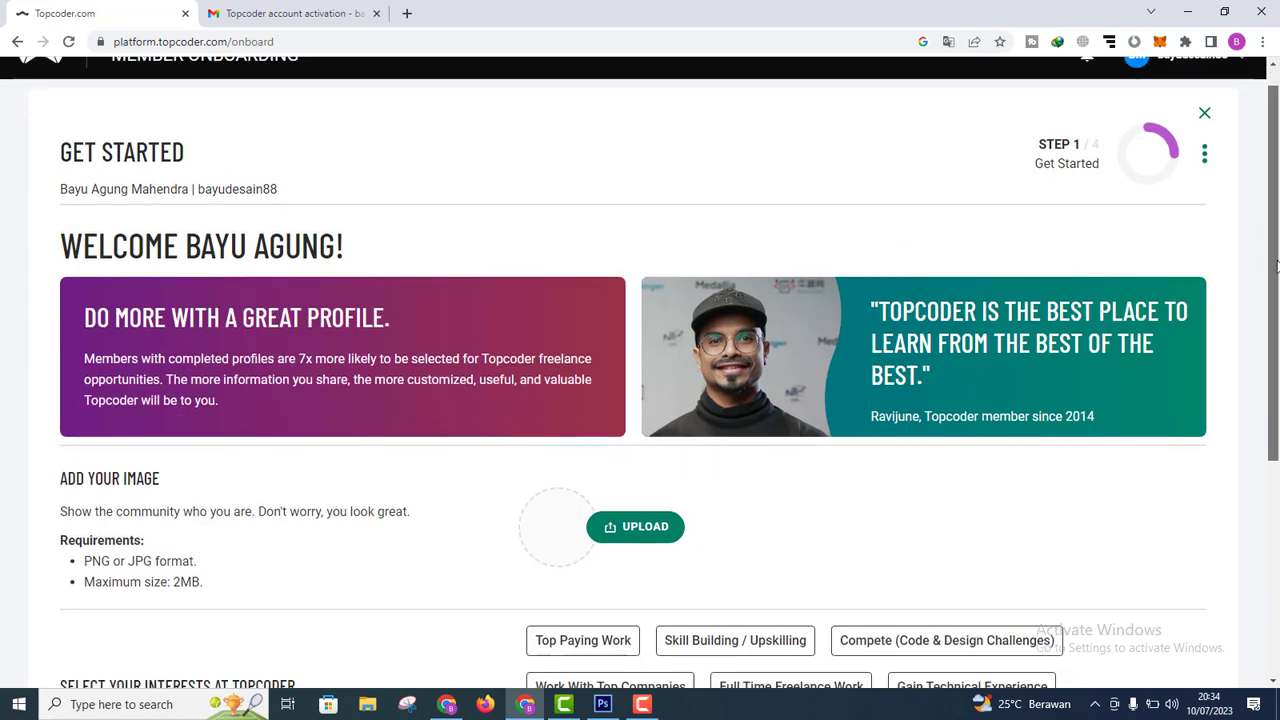
scroll(1118, 210, "up", 1)
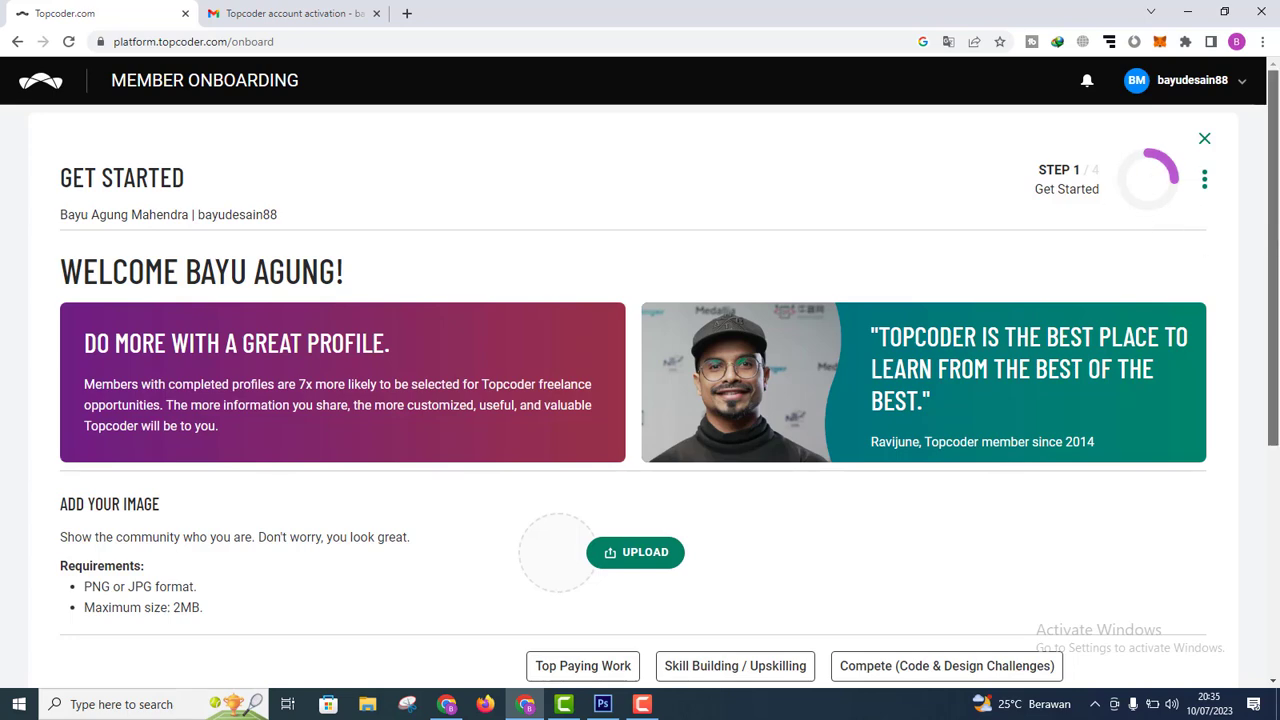
scroll(1060, 354, "down", 2)
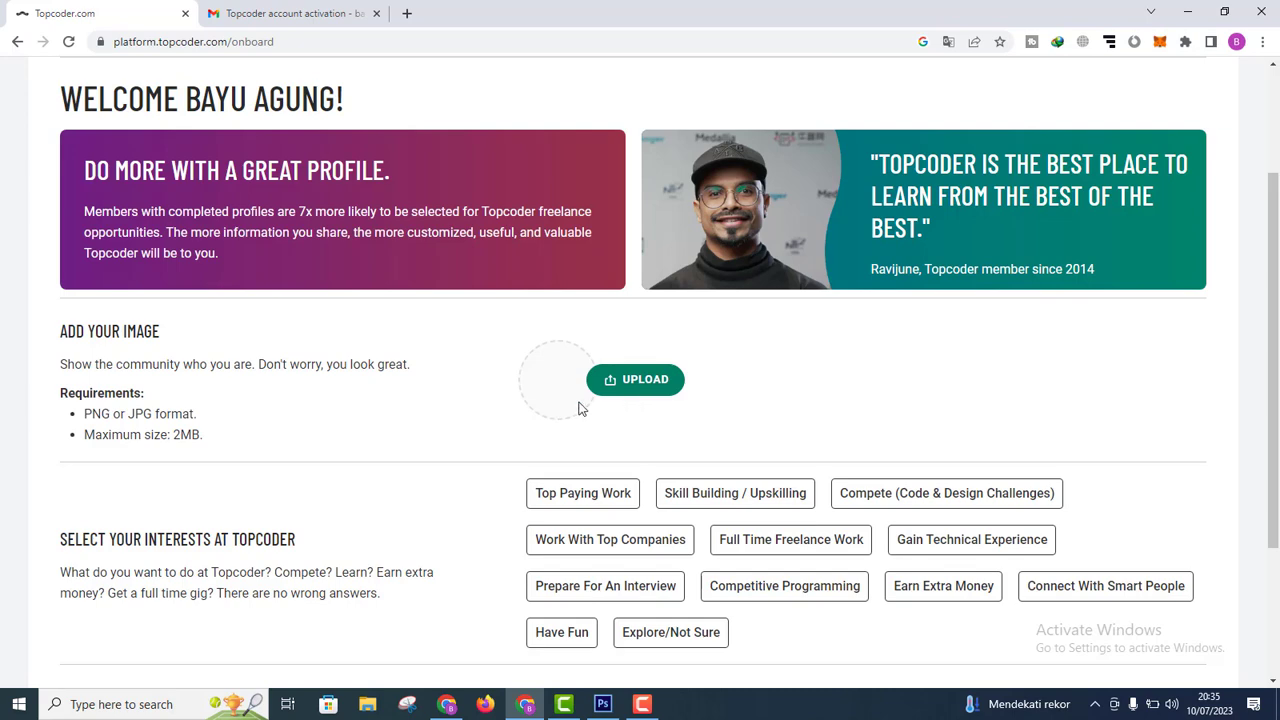
Step: Upload the dark circular design logo from This PC as the profile image and save
left_click(632, 389)
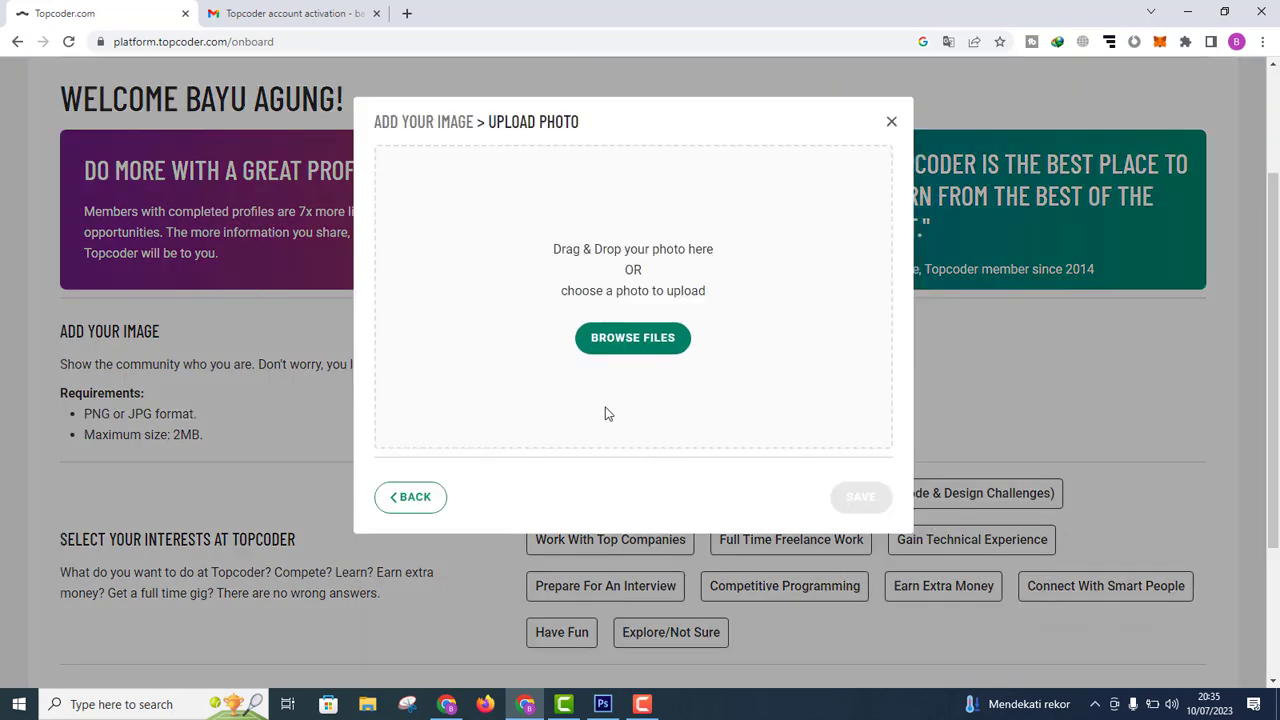
left_click(635, 350)
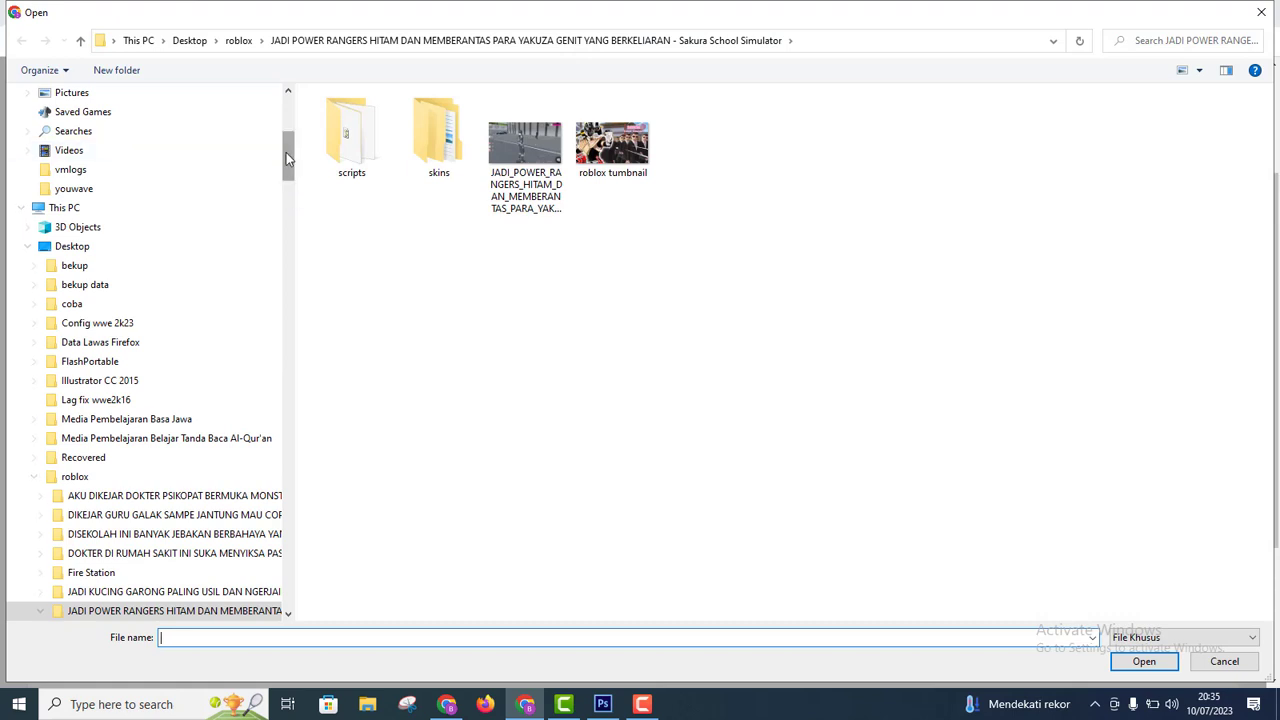
scroll(286, 157, "up", 3)
left_click(95, 361)
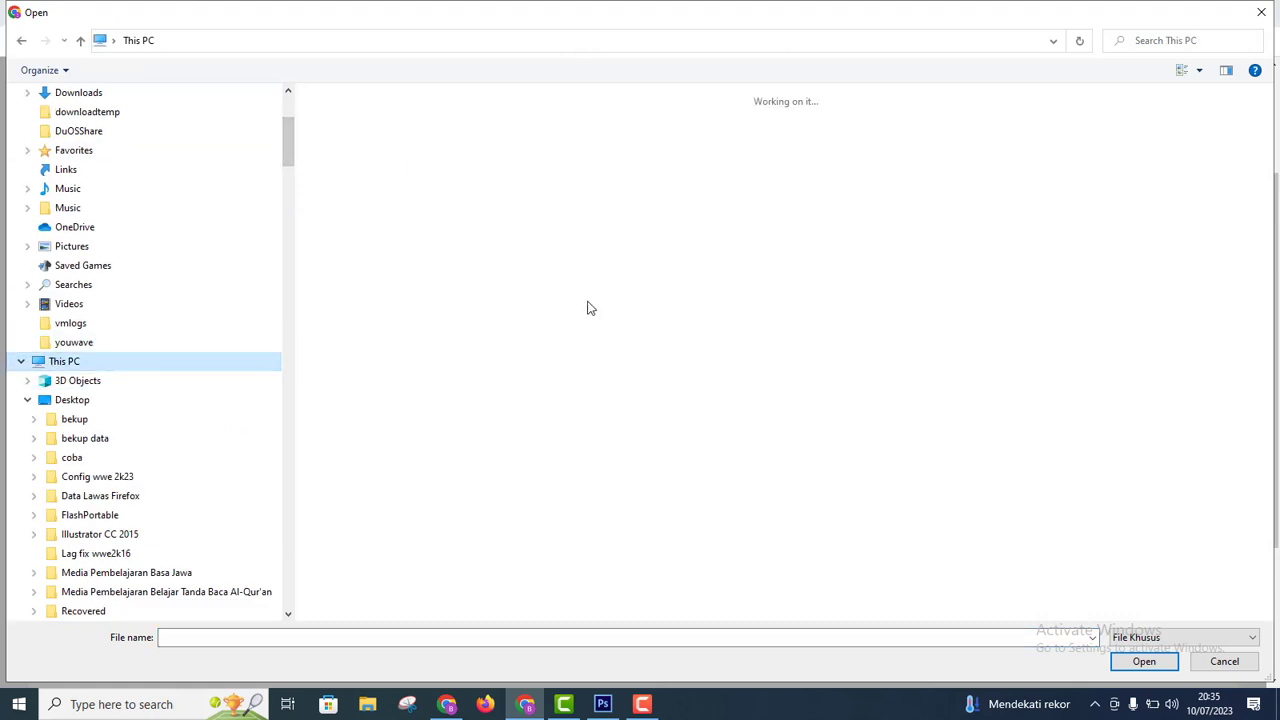
double_click(975, 232)
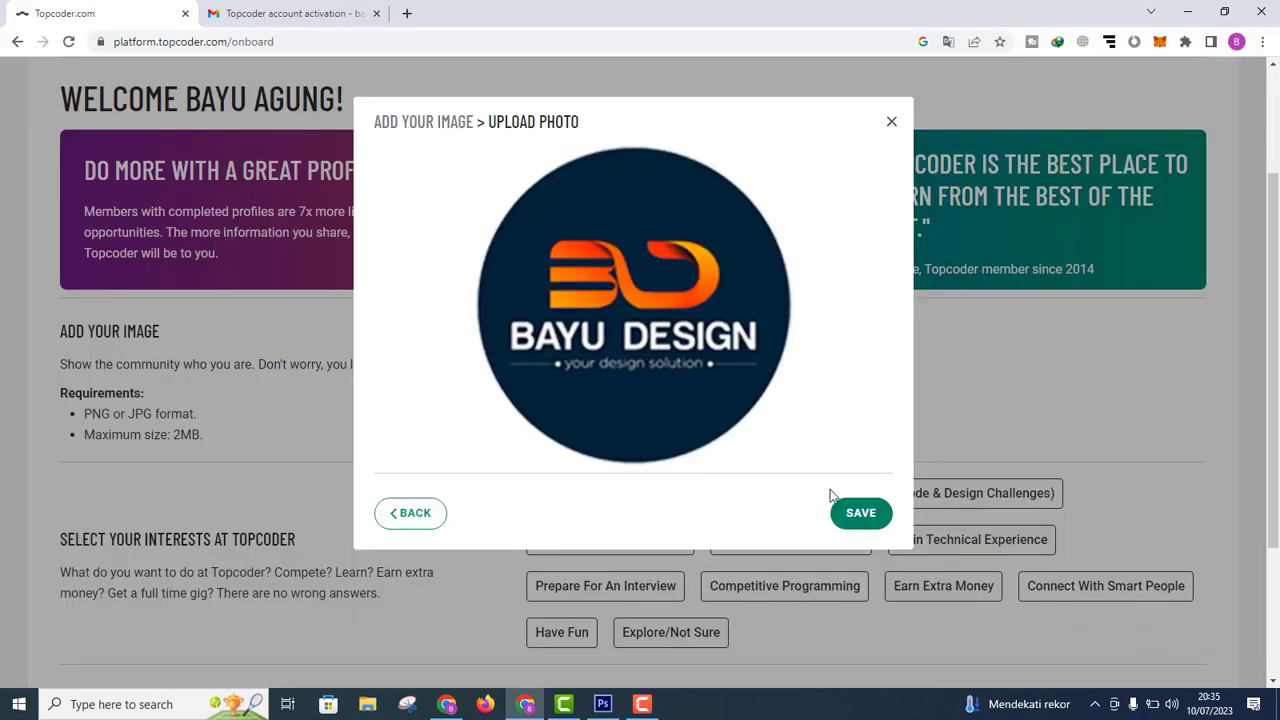
left_click(860, 514)
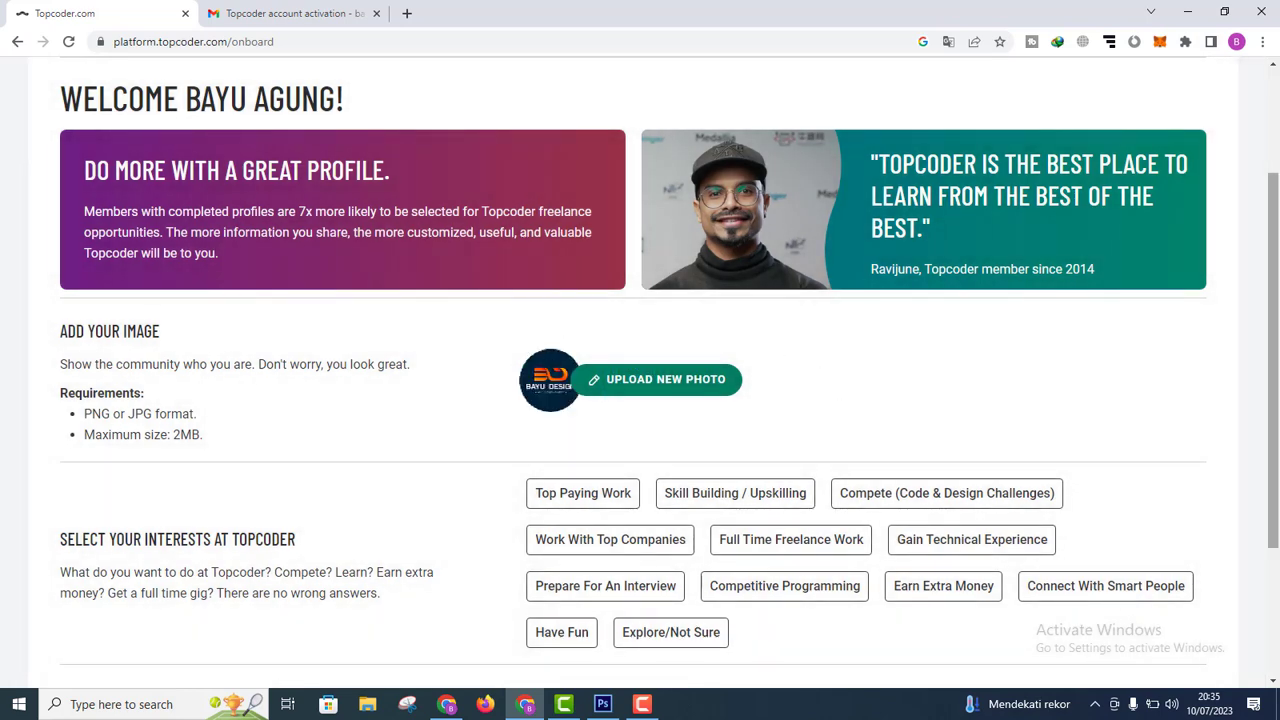
left_click_drag(1276, 320, 1278, 216)
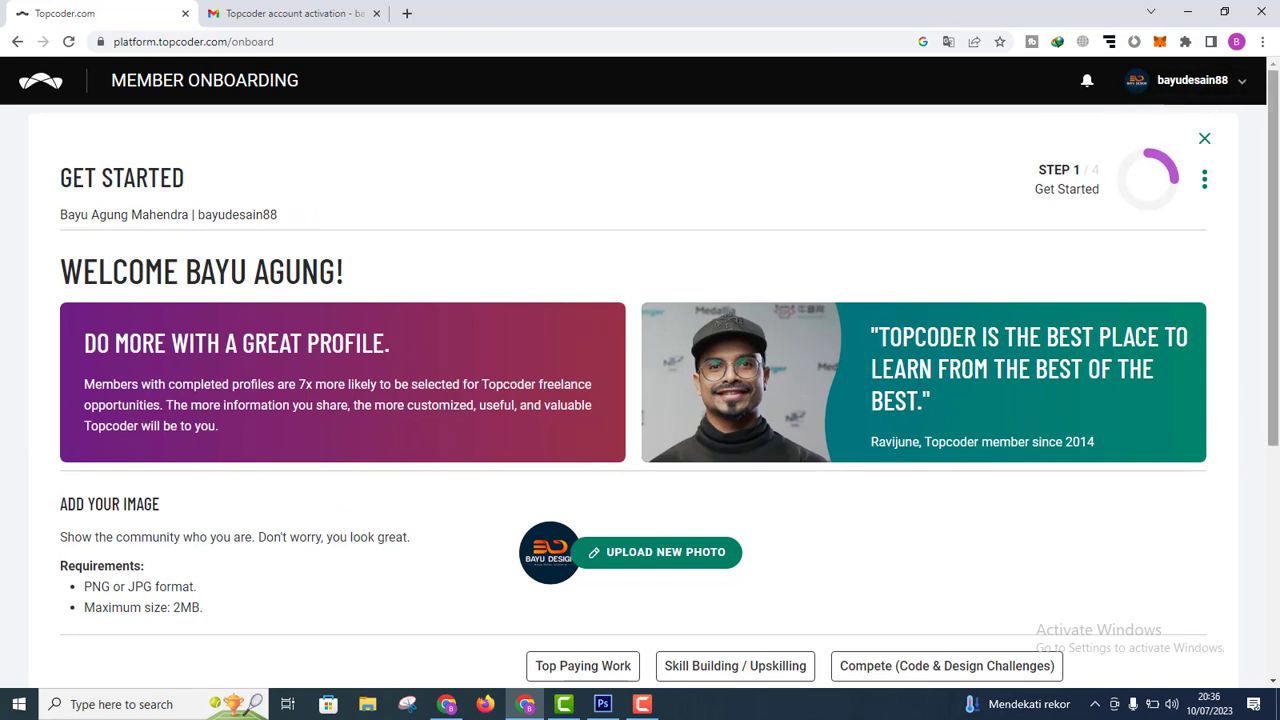
Step: Select the Compete, Top Paying Work, Full Time Freelance Work and Earn Extra Money interests
left_click_drag(1274, 196, 1260, 424)
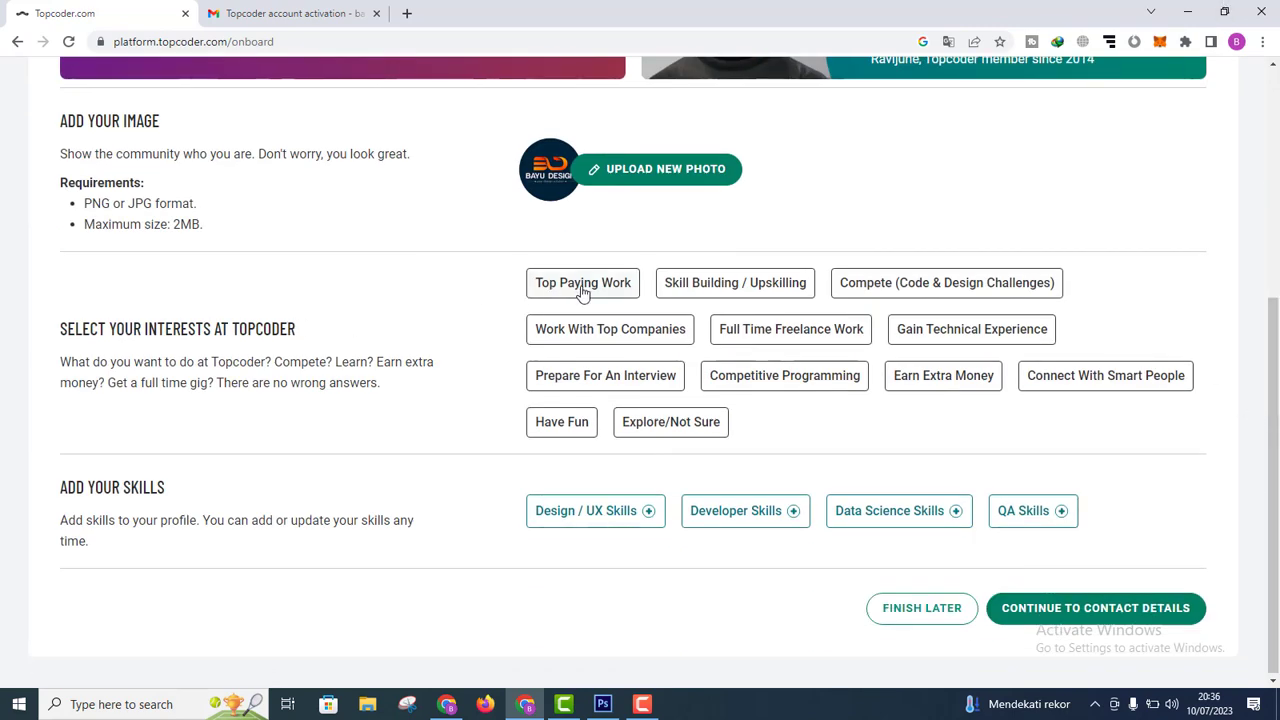
left_click_drag(1276, 352, 1277, 300)
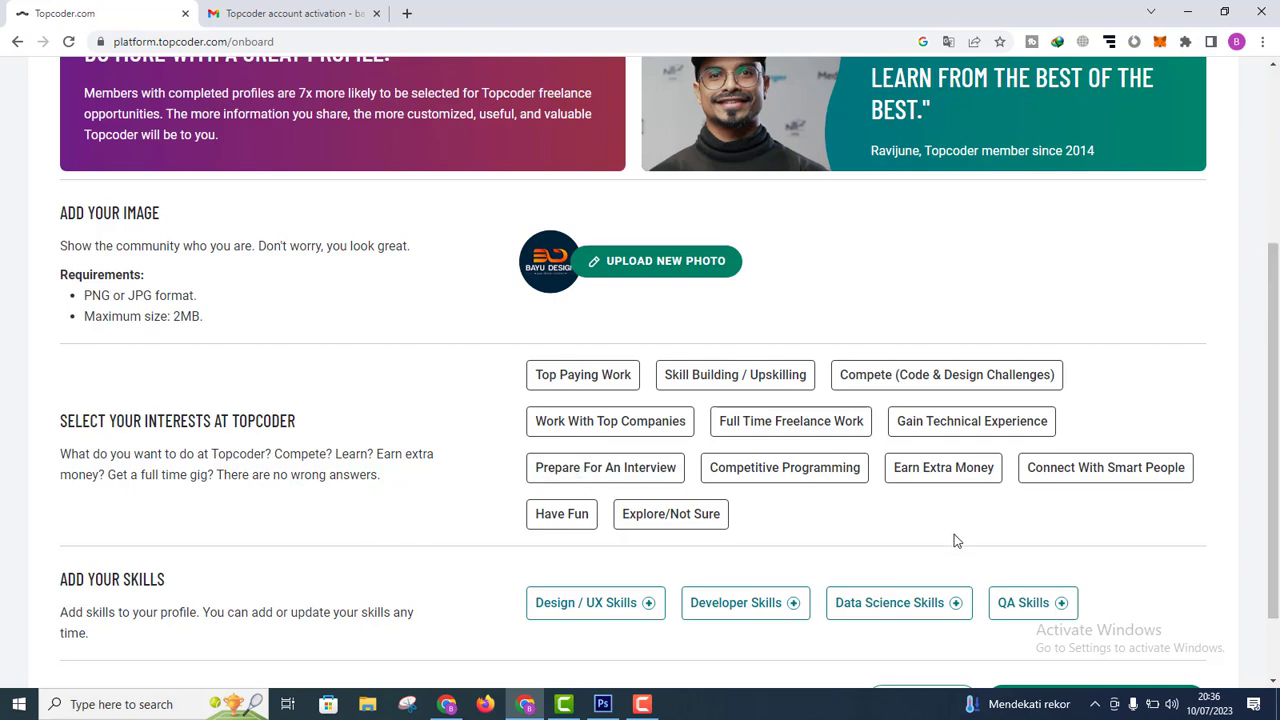
left_click(912, 386)
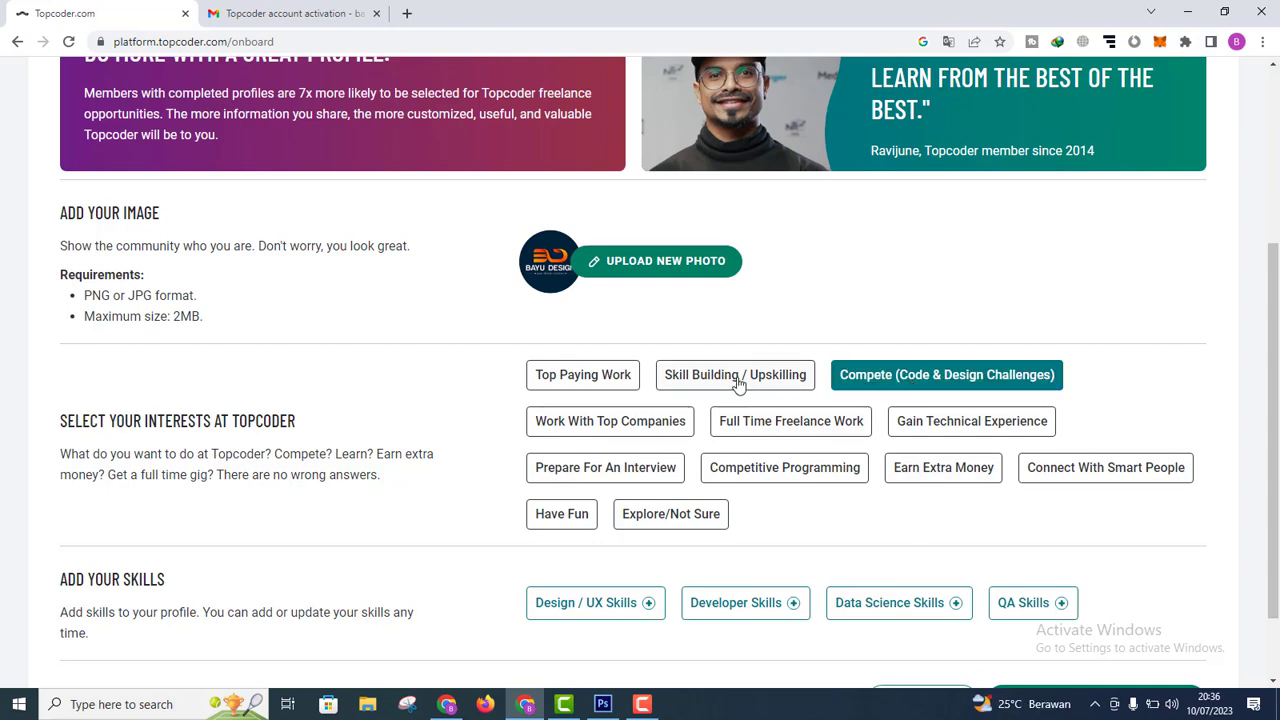
left_click(598, 385)
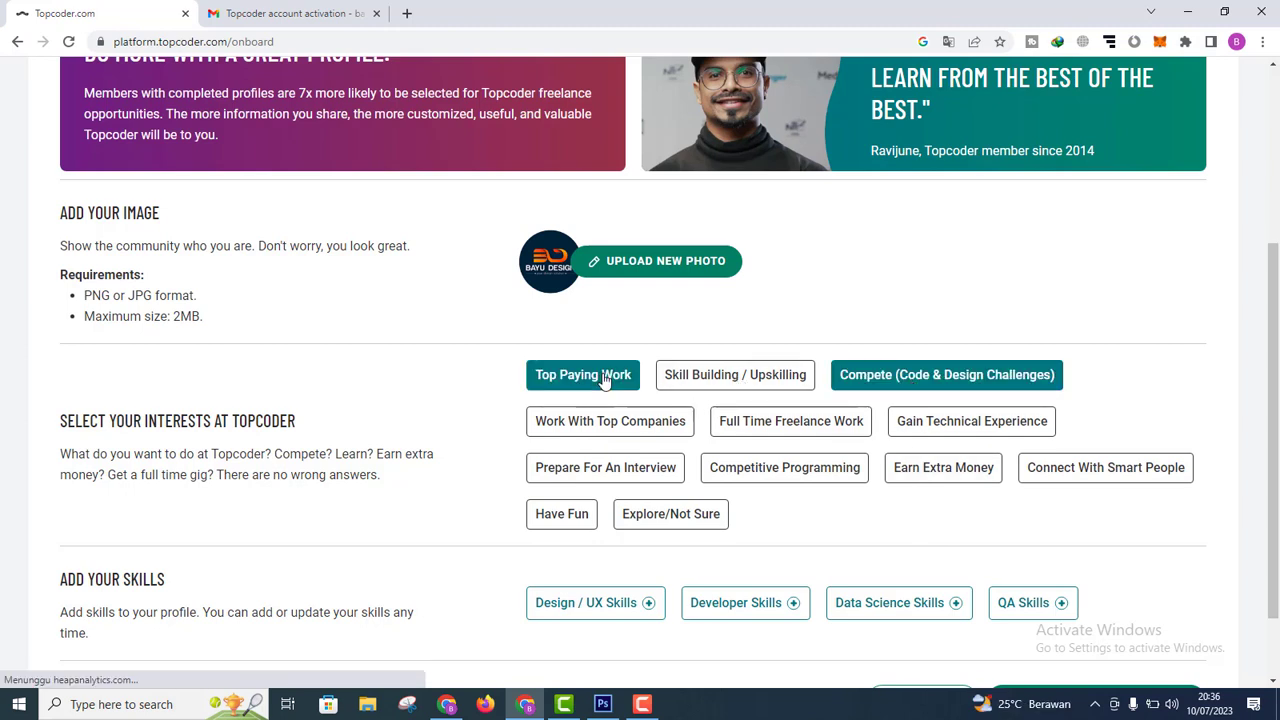
left_click(797, 432)
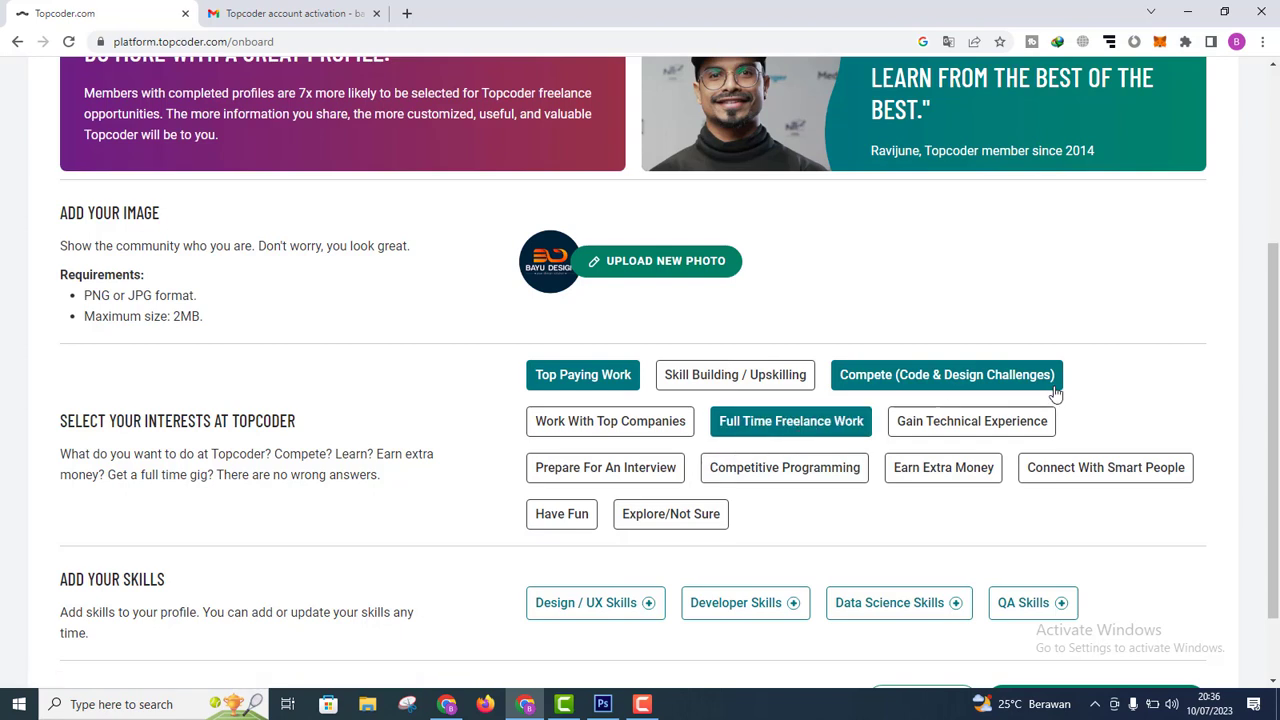
left_click(931, 484)
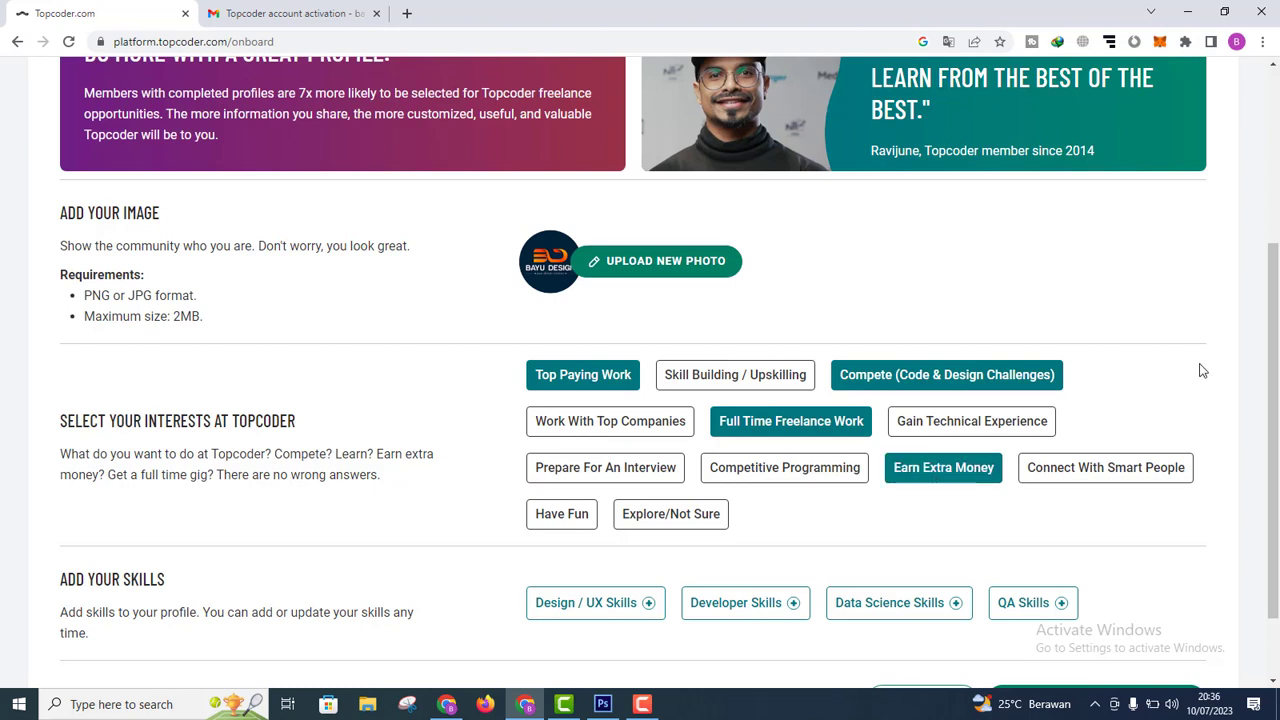
scroll(696, 549, "down", 2)
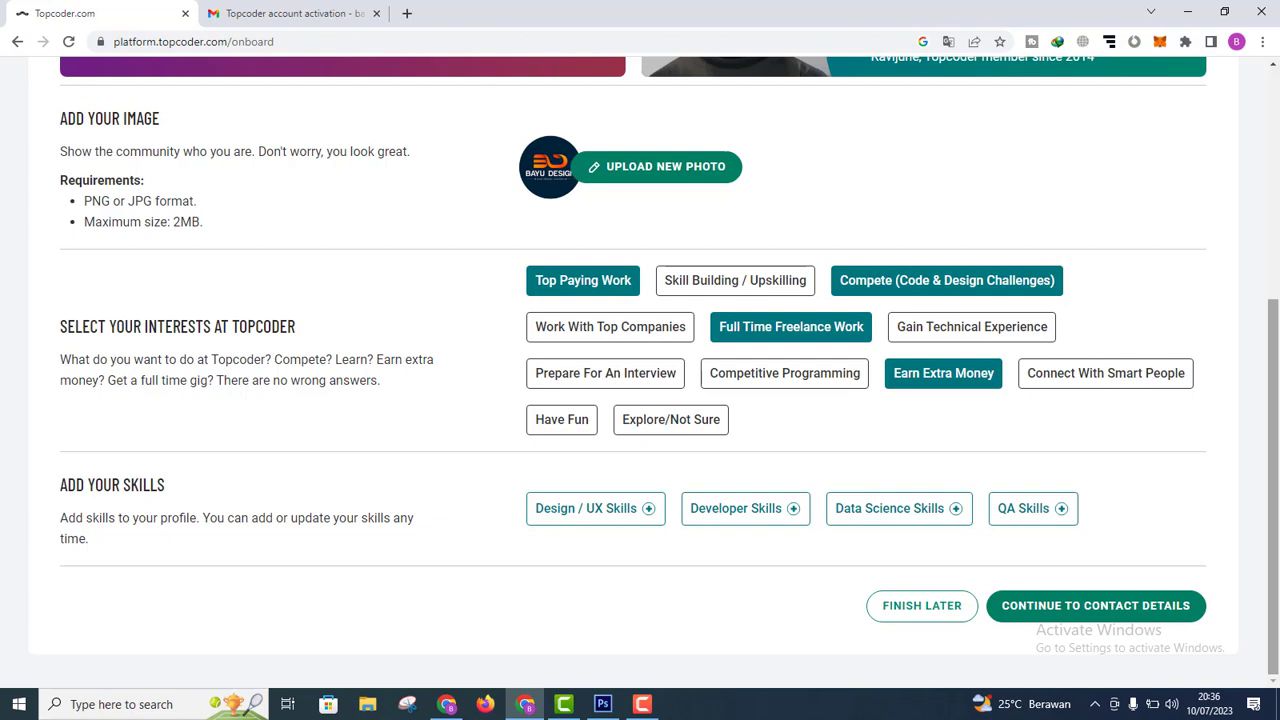
left_click(576, 520)
Step: Add Website Design, Logo, User Interface (Ui) and Mobile Design from the Design / UX skills list
left_click(560, 220)
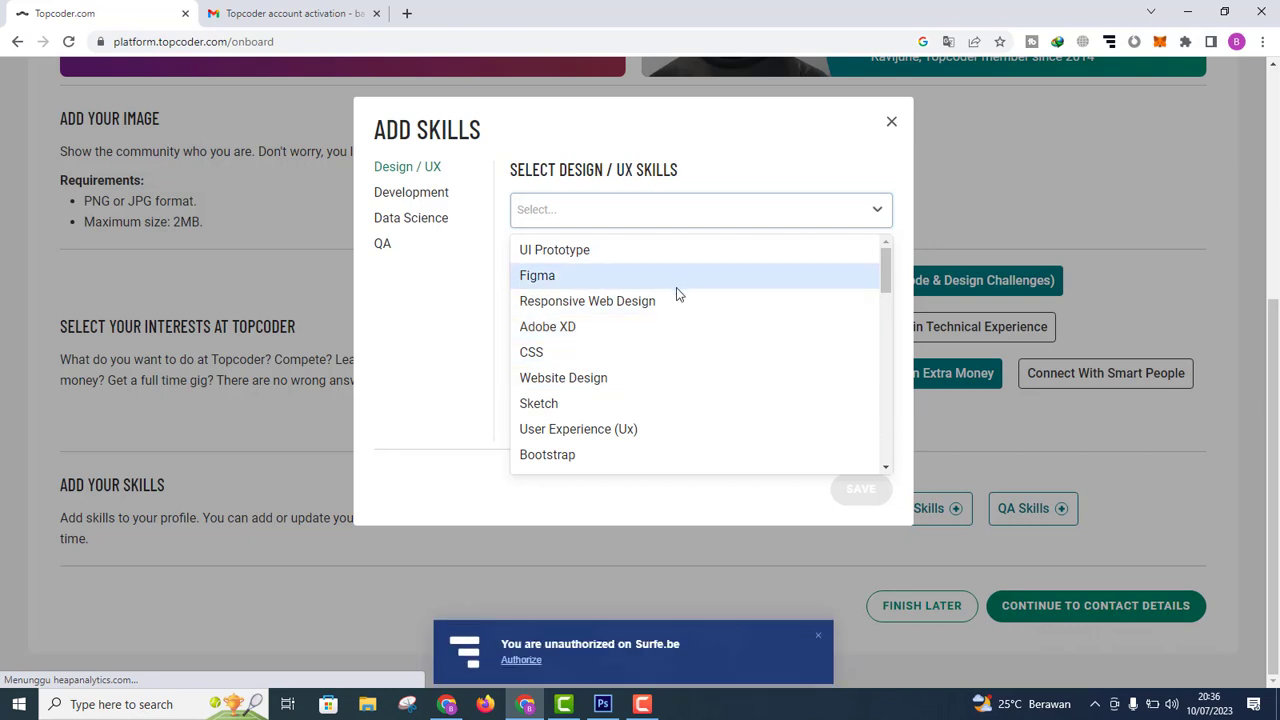
left_click(646, 379)
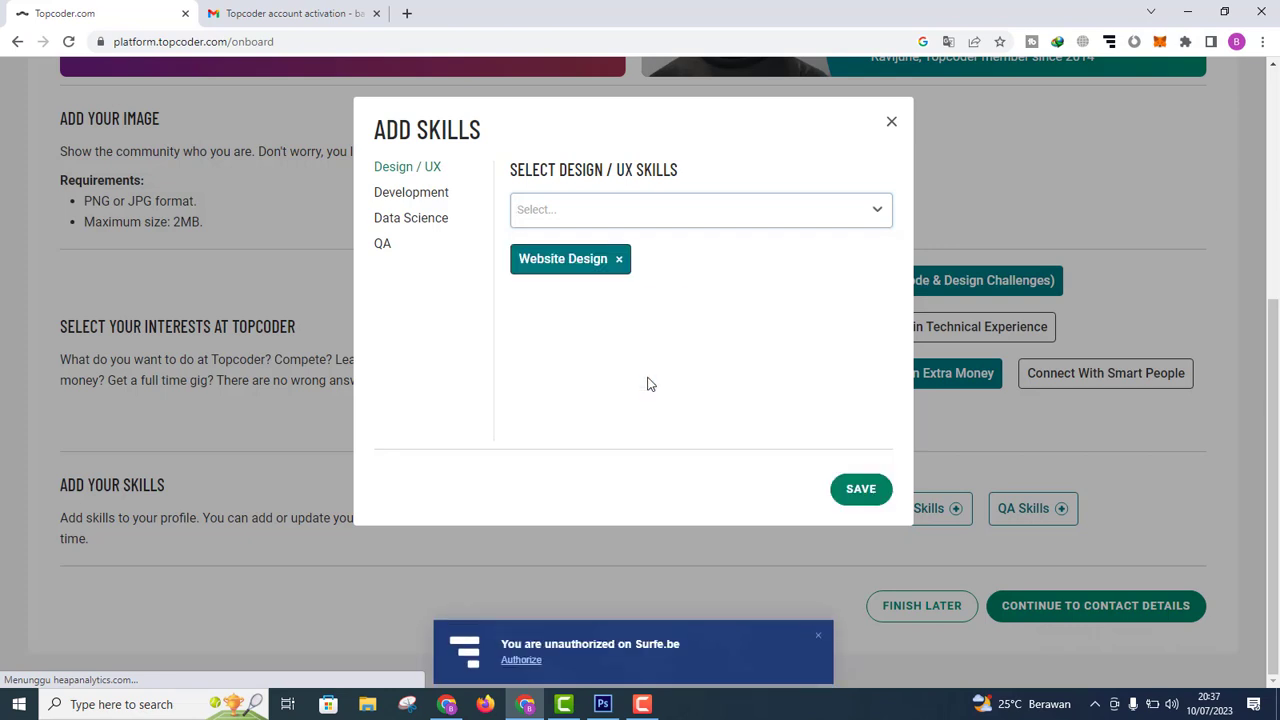
left_click(648, 205)
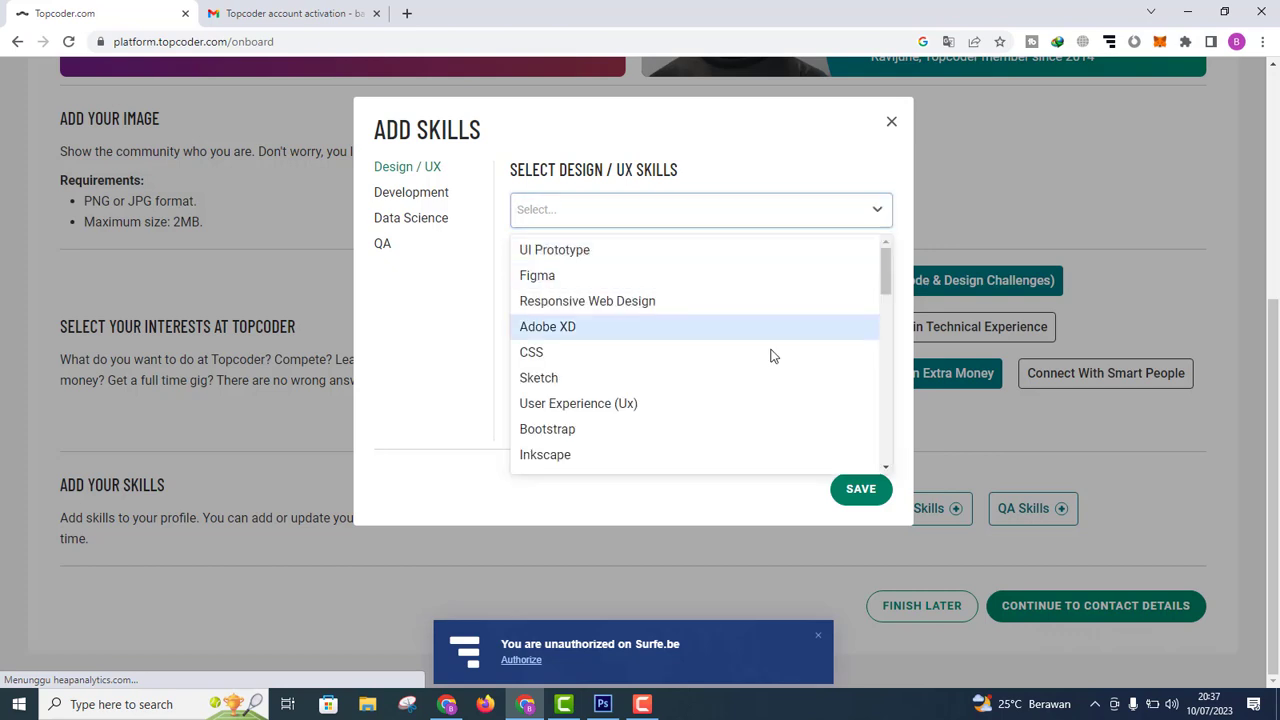
left_click_drag(888, 276, 882, 299)
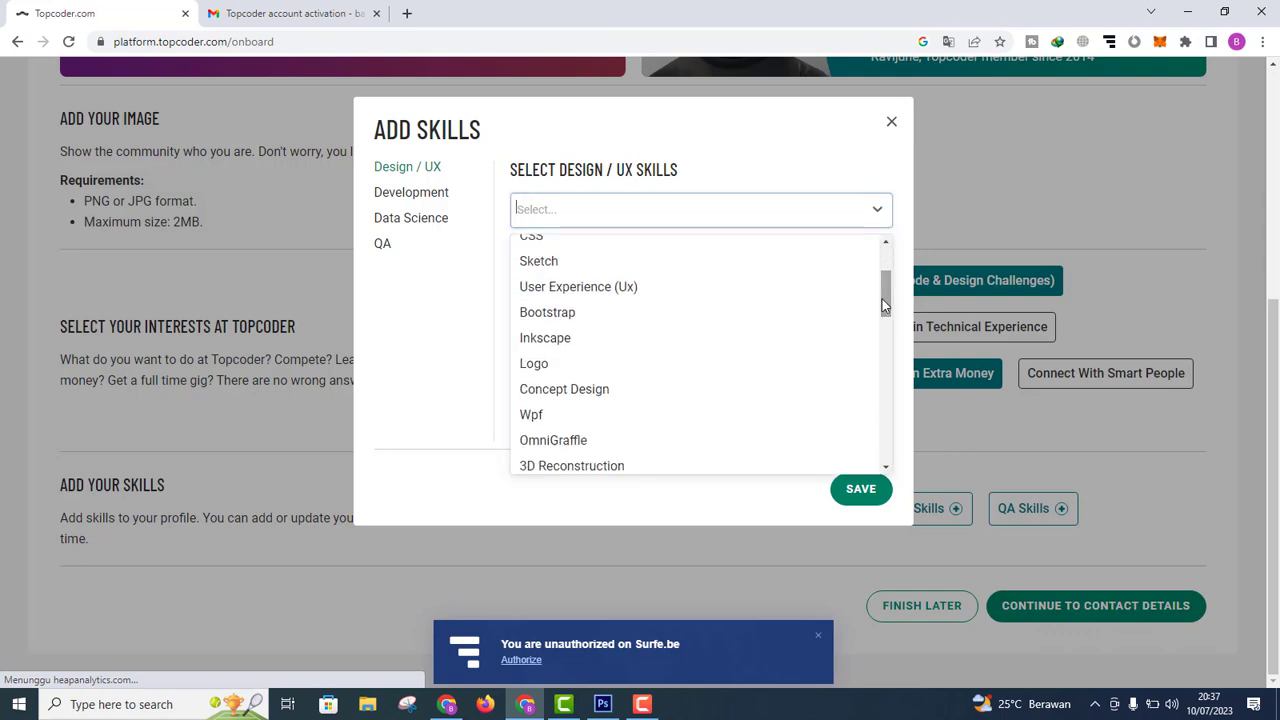
left_click(669, 363)
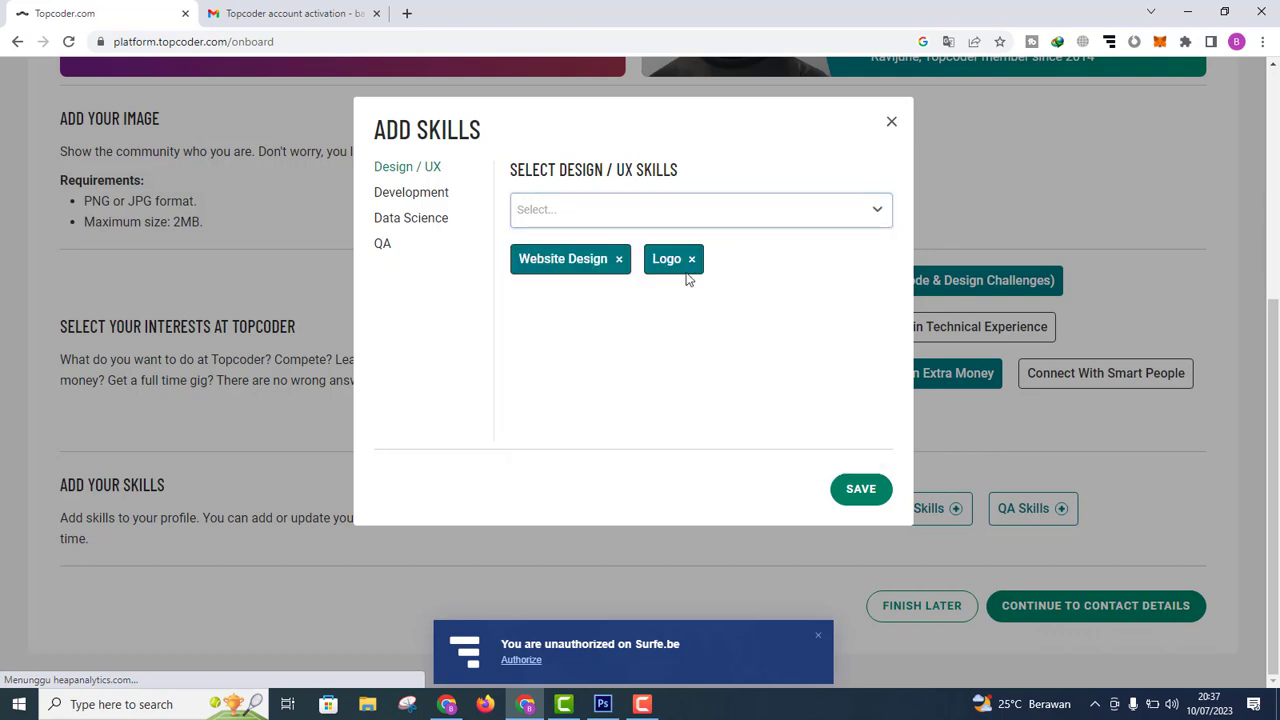
left_click(714, 218)
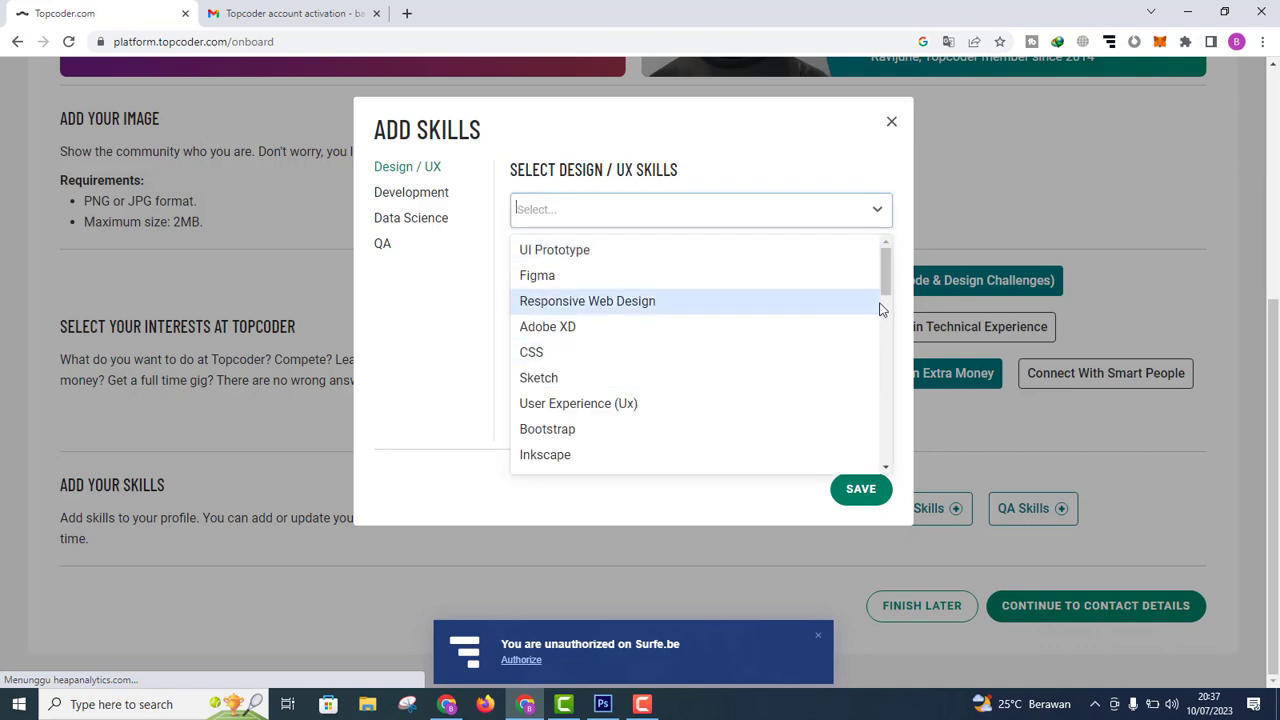
left_click_drag(886, 272, 884, 349)
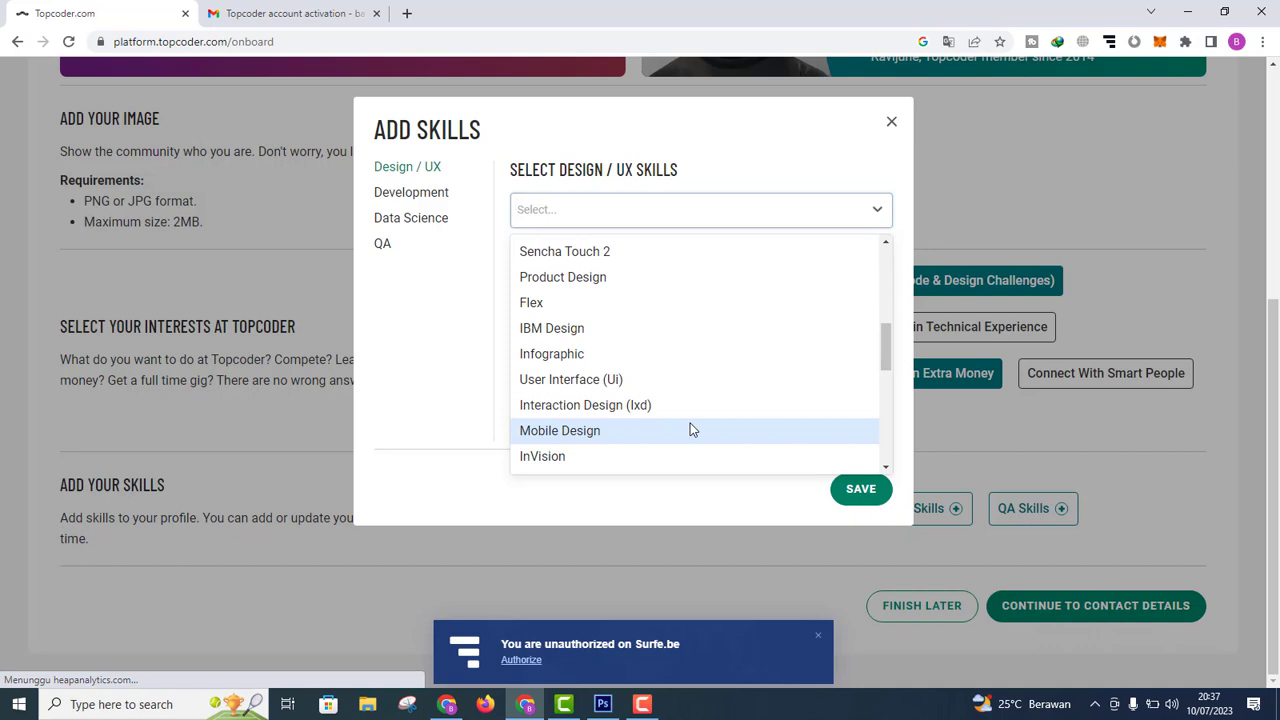
left_click(649, 379)
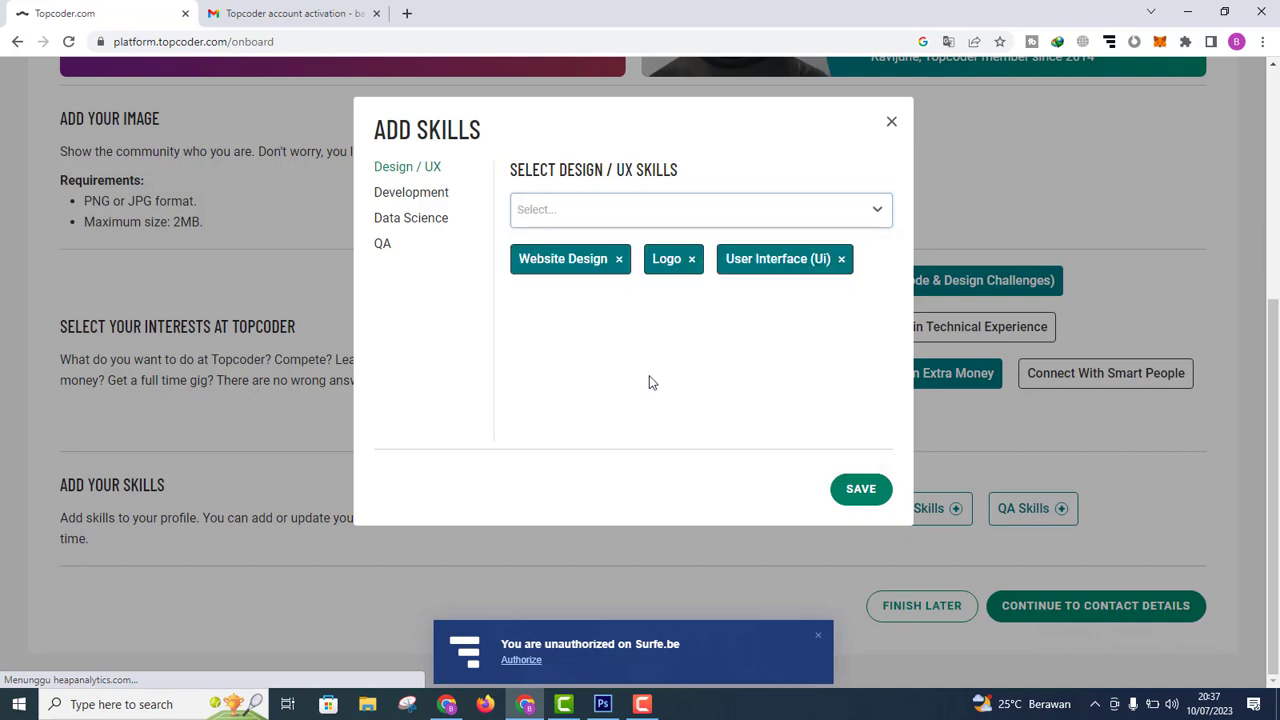
left_click(691, 214)
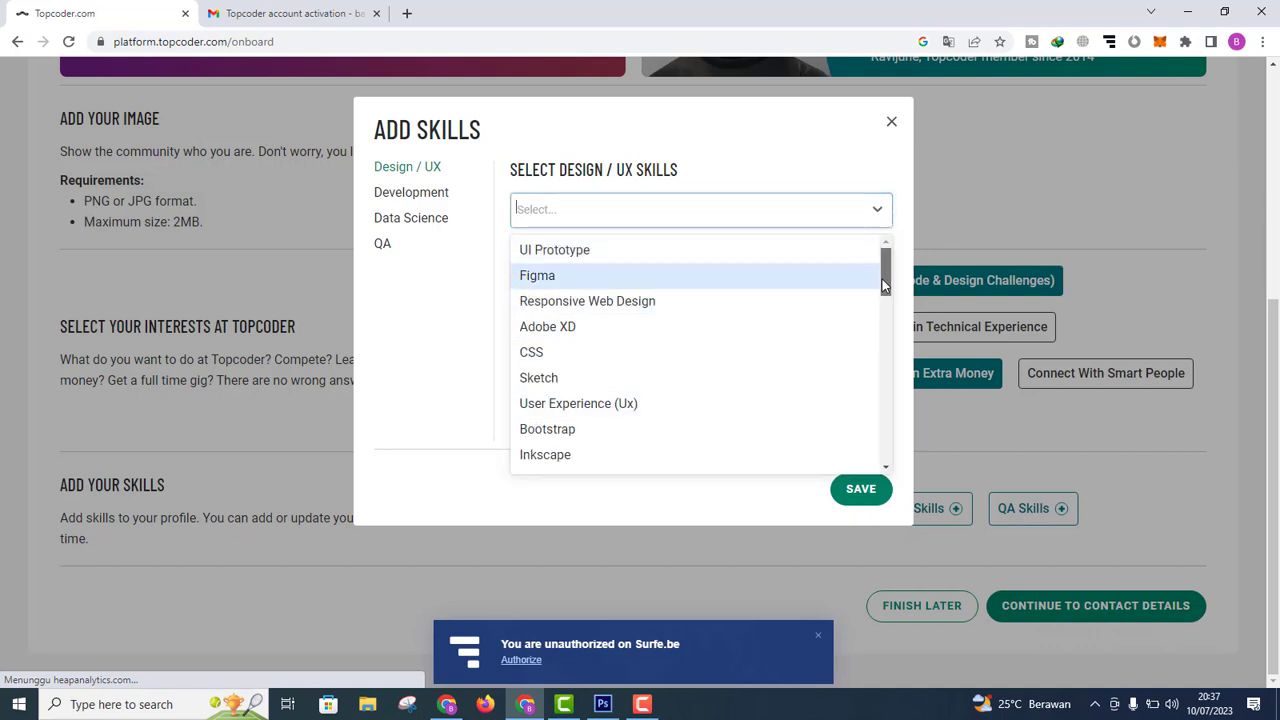
left_click_drag(881, 279, 888, 357)
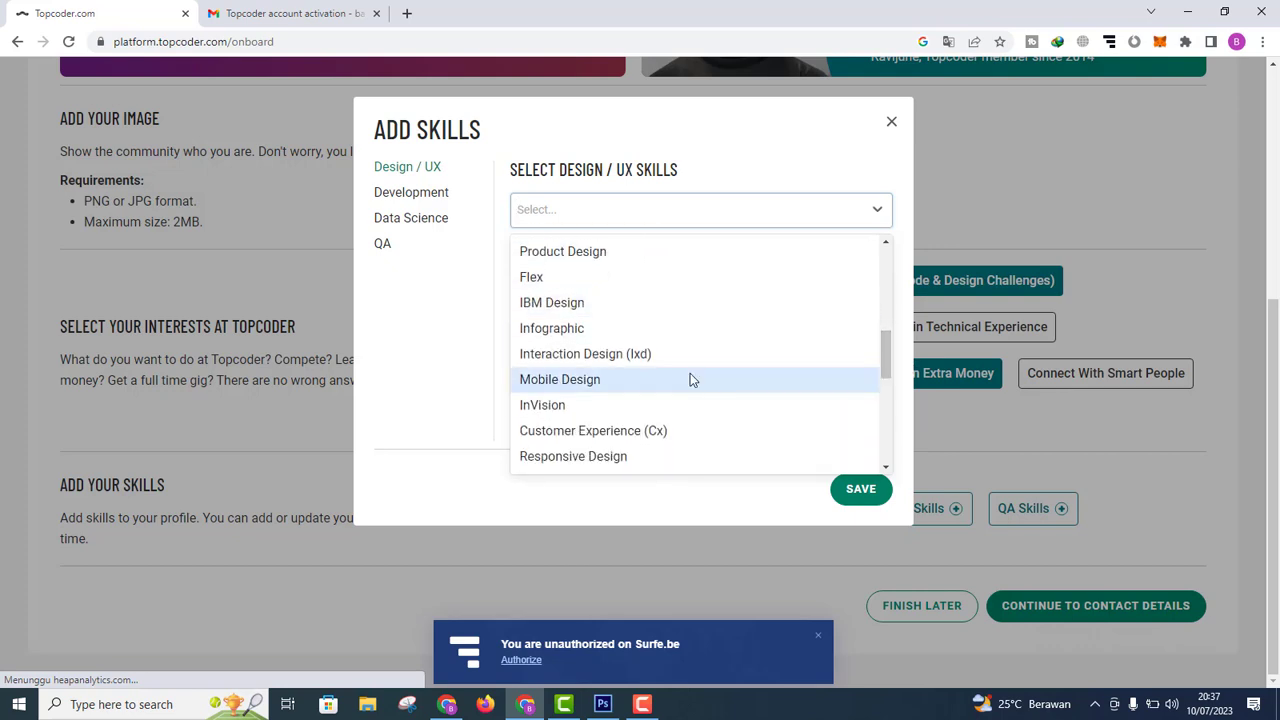
left_click(690, 377)
Step: Add Photoshop, Illustrator and Graphic Design as skills and save them to the profile
left_click(760, 222)
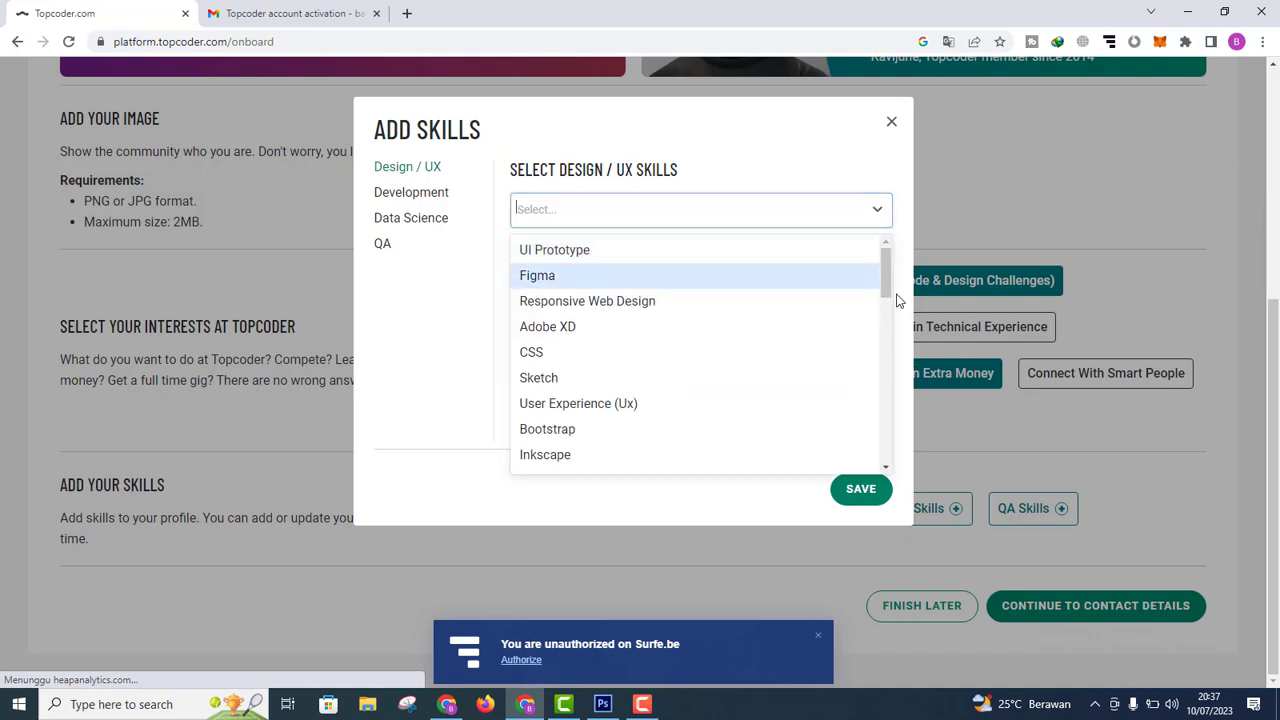
left_click_drag(890, 281, 890, 407)
left_click(589, 382)
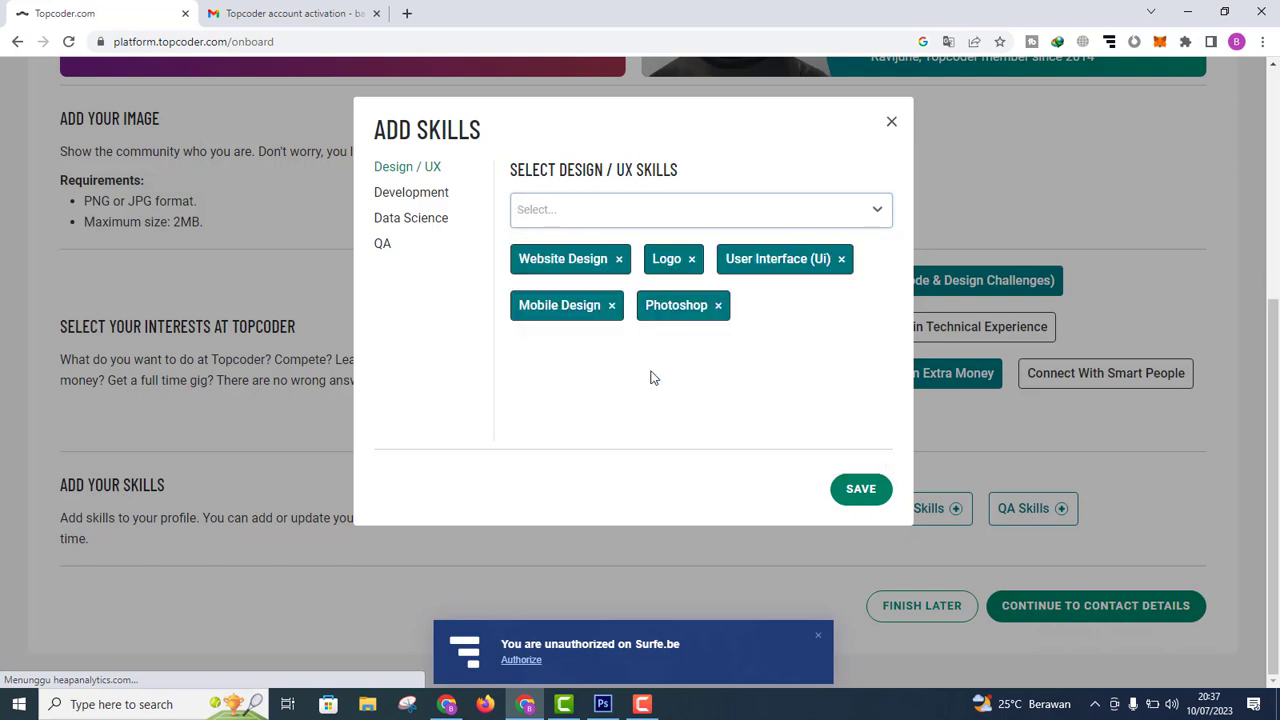
left_click(660, 212)
left_click(888, 283)
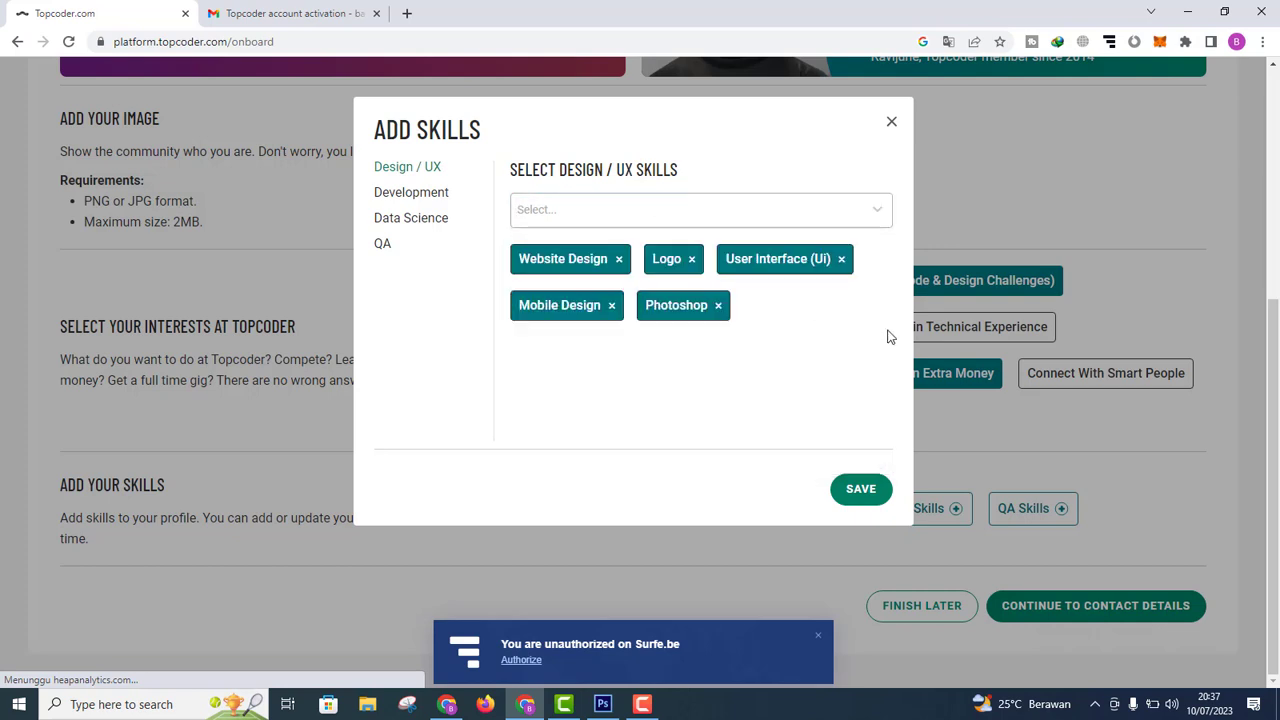
left_click(760, 215)
left_click_drag(883, 283, 886, 386)
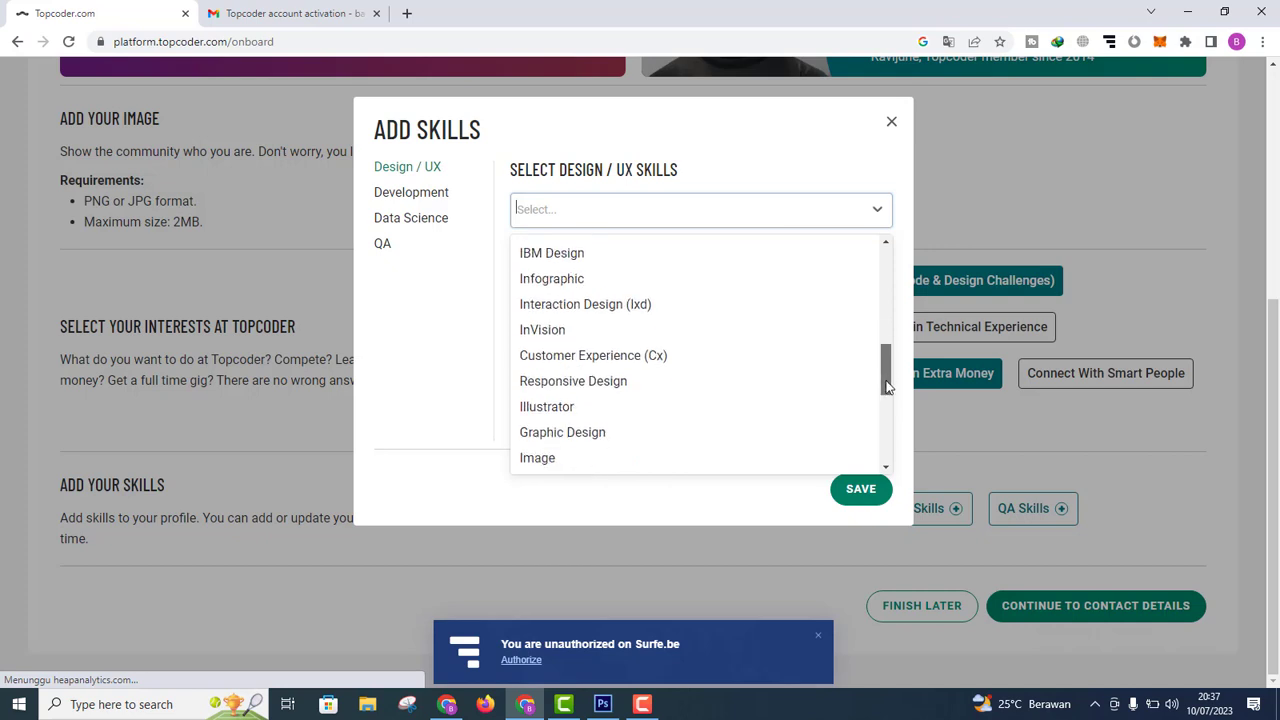
left_click(645, 409)
left_click(648, 228)
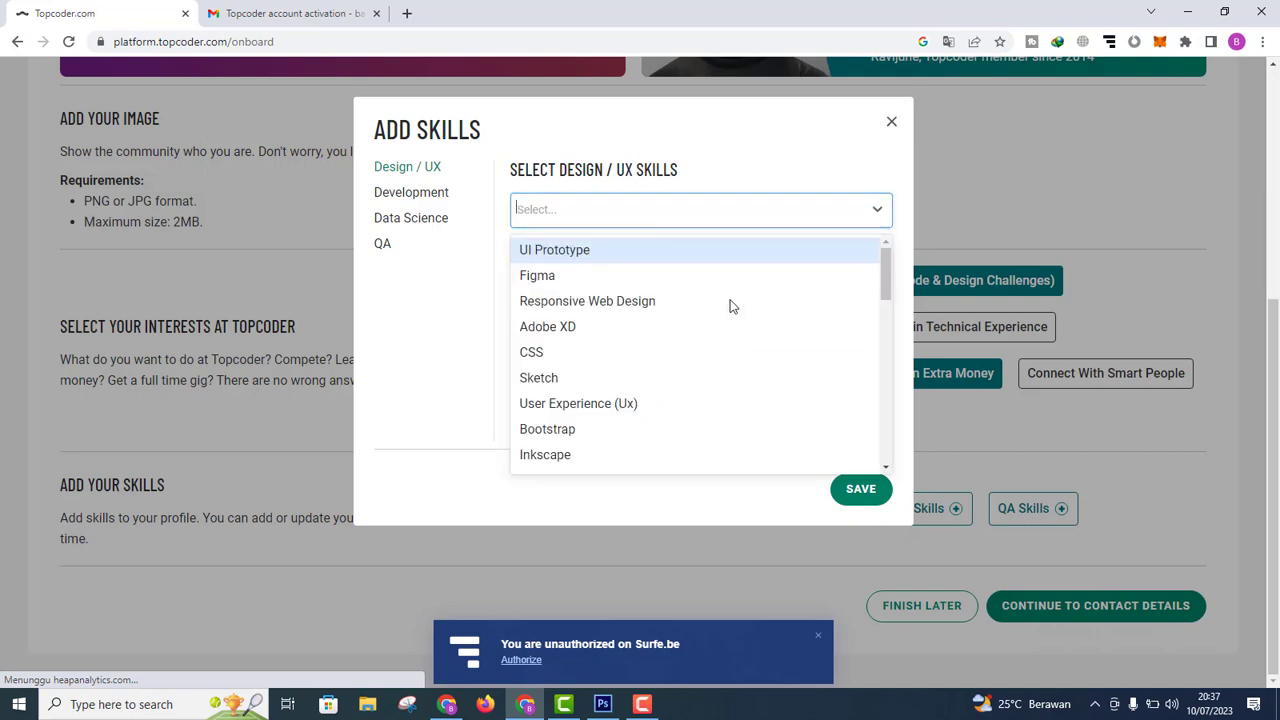
left_click_drag(885, 272, 886, 400)
left_click(637, 301)
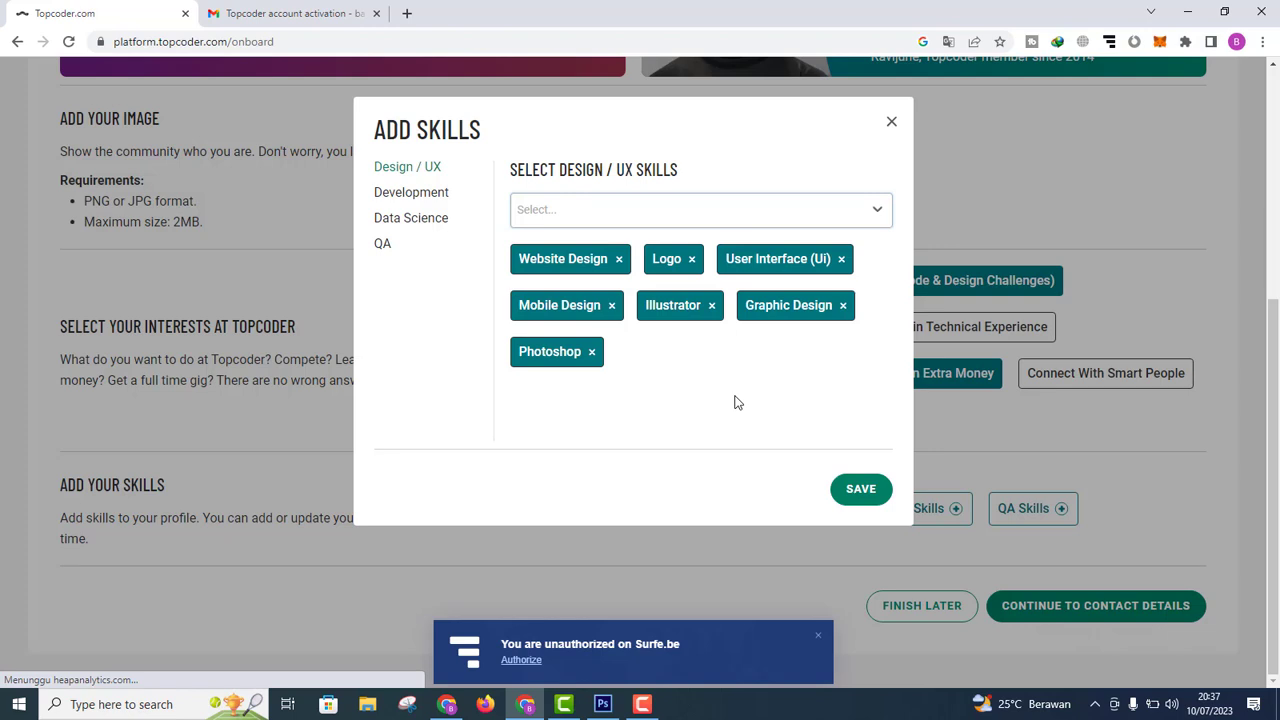
left_click(867, 495)
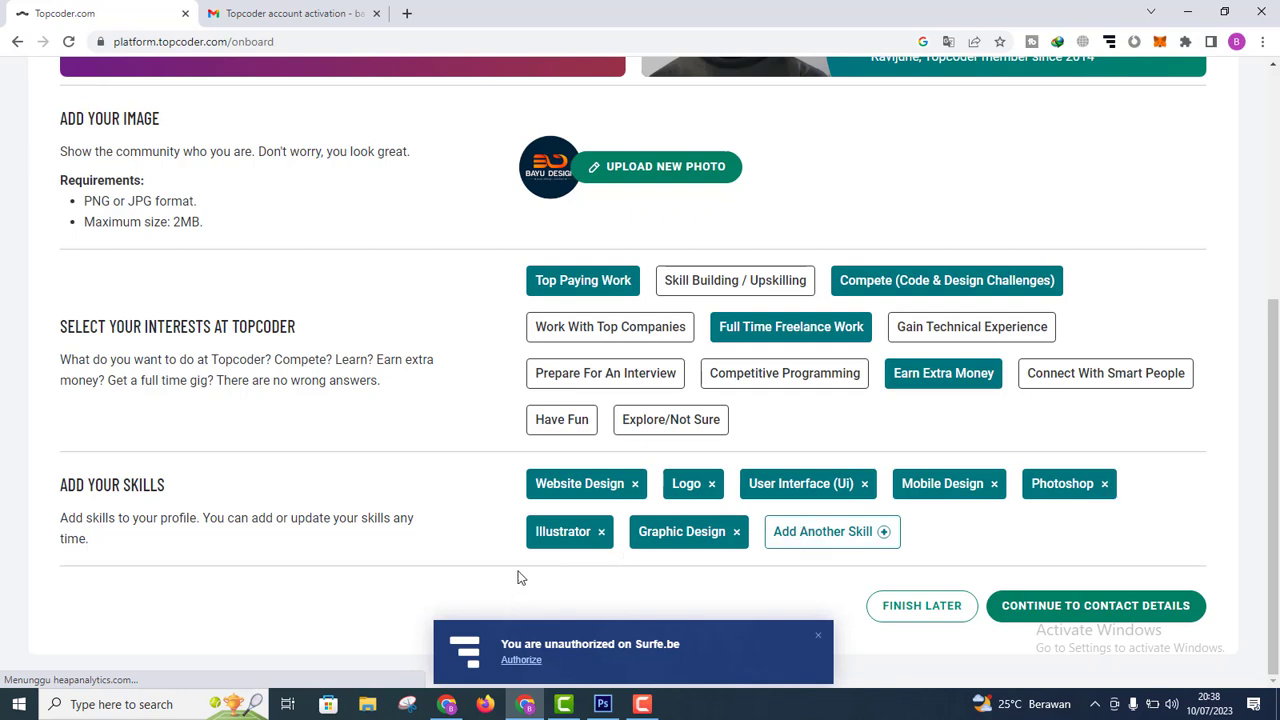
left_click(805, 535)
left_click(628, 209)
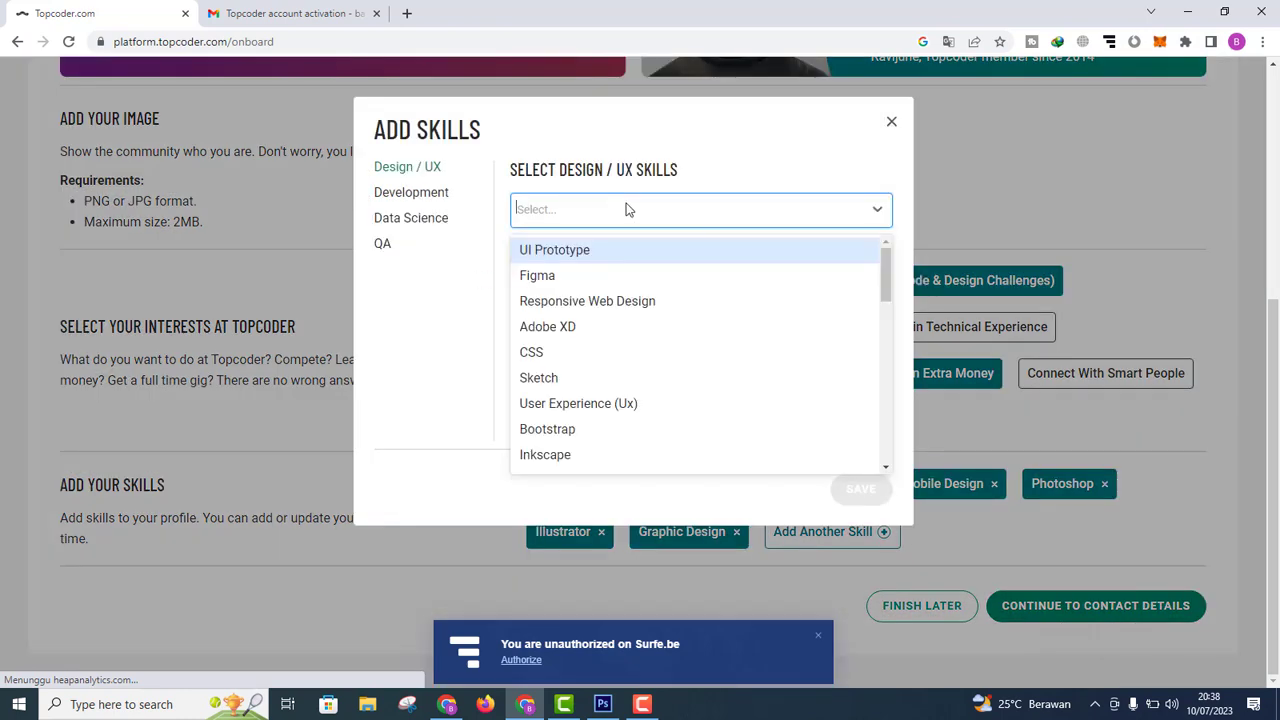
left_click(891, 132)
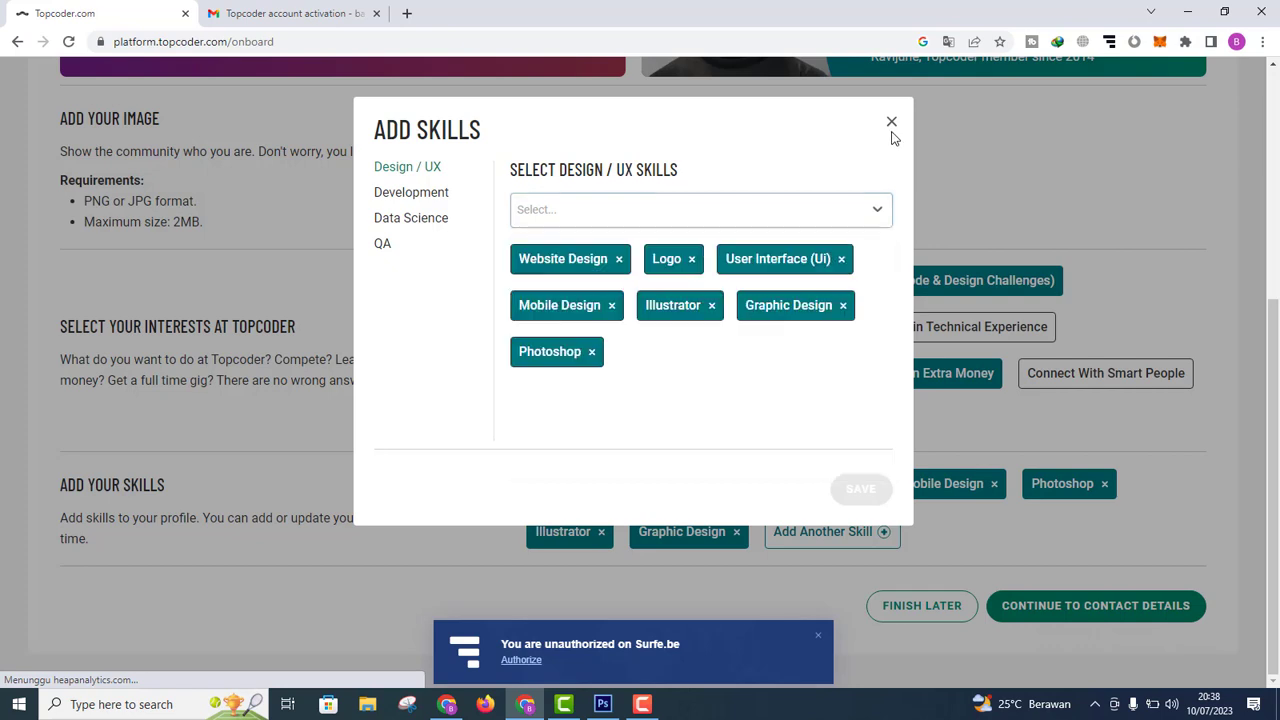
left_click(892, 126)
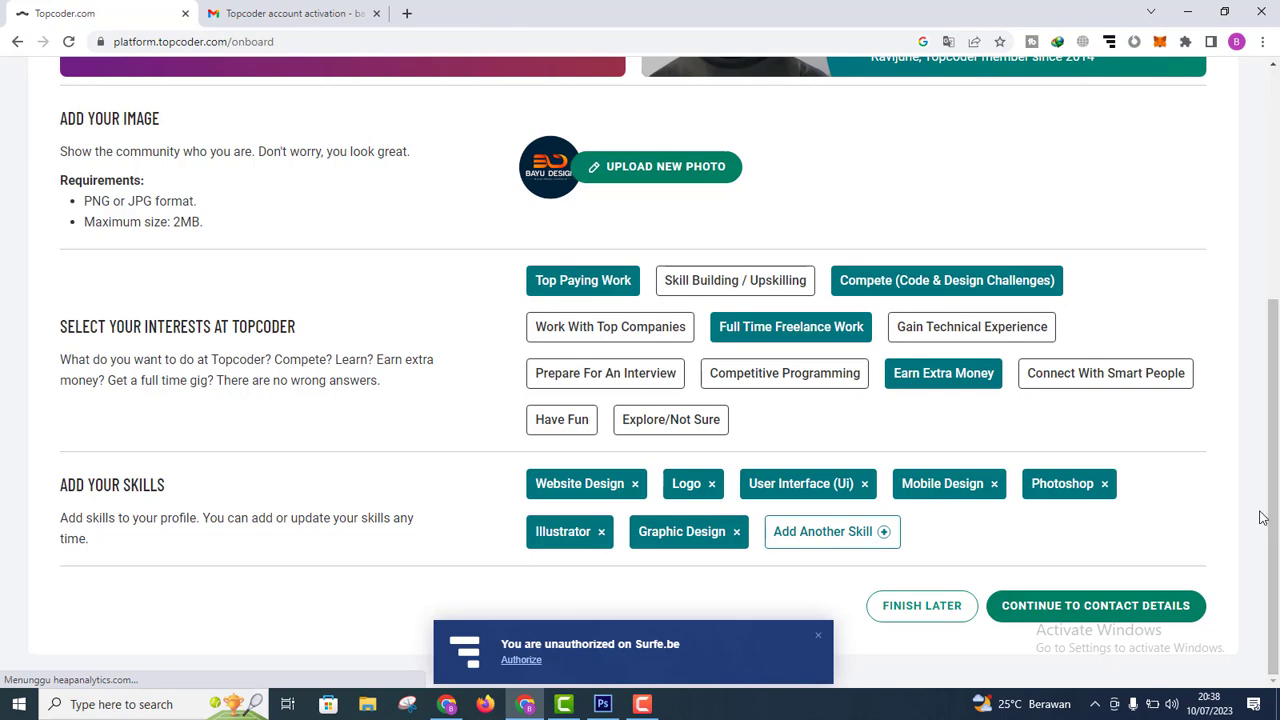
Step: On the Contact Details step, enter the street address in Address Line 1
left_click(1122, 605)
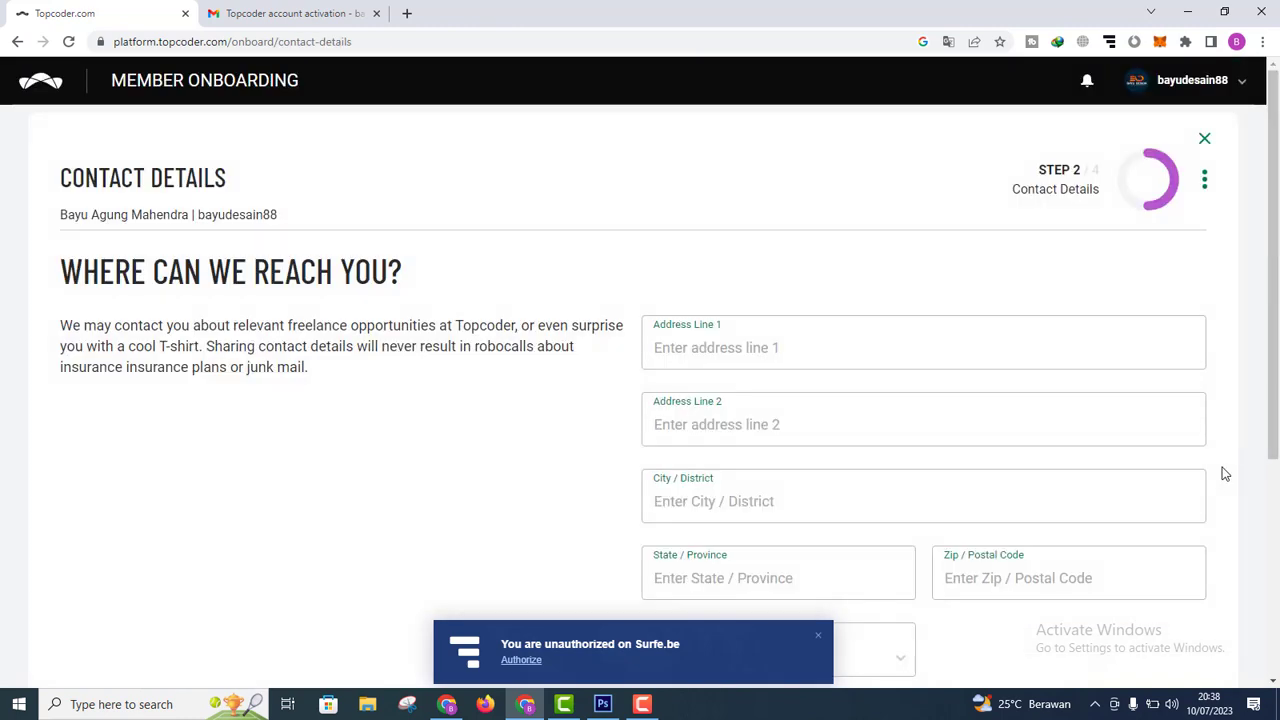
scroll(1031, 368, "down", 2)
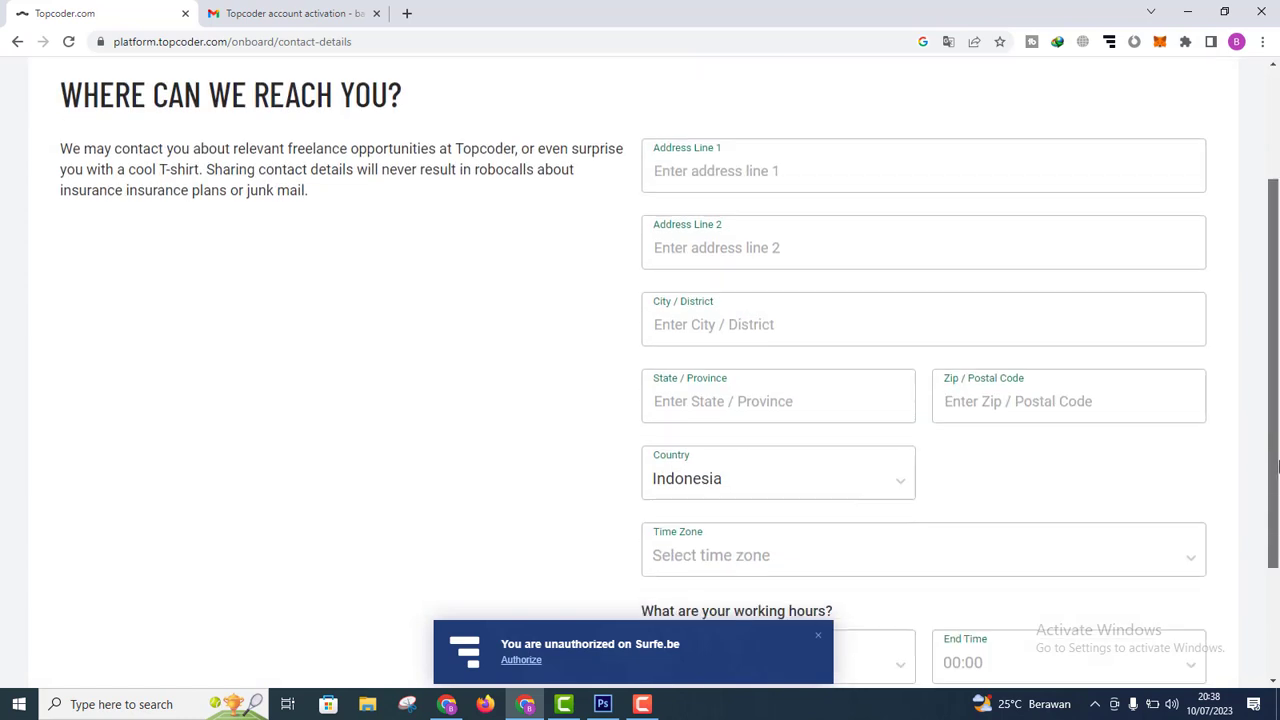
scroll(1031, 368, "up", 1)
left_click(747, 307)
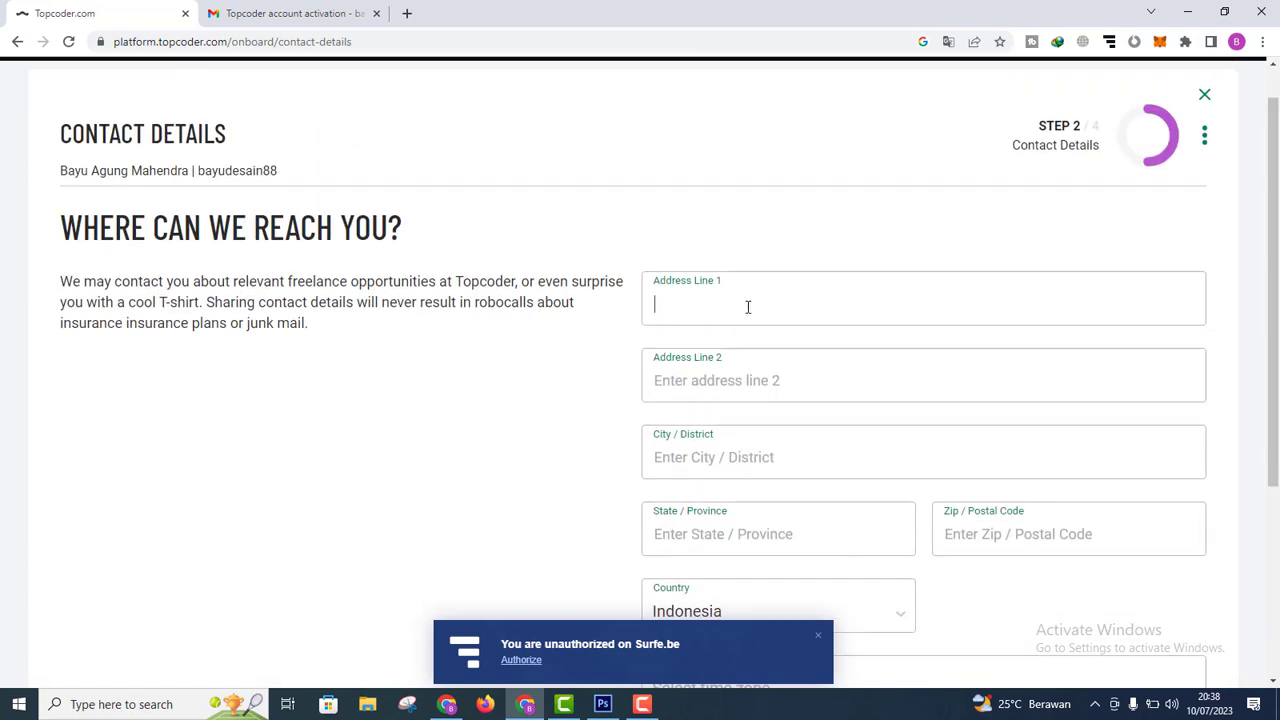
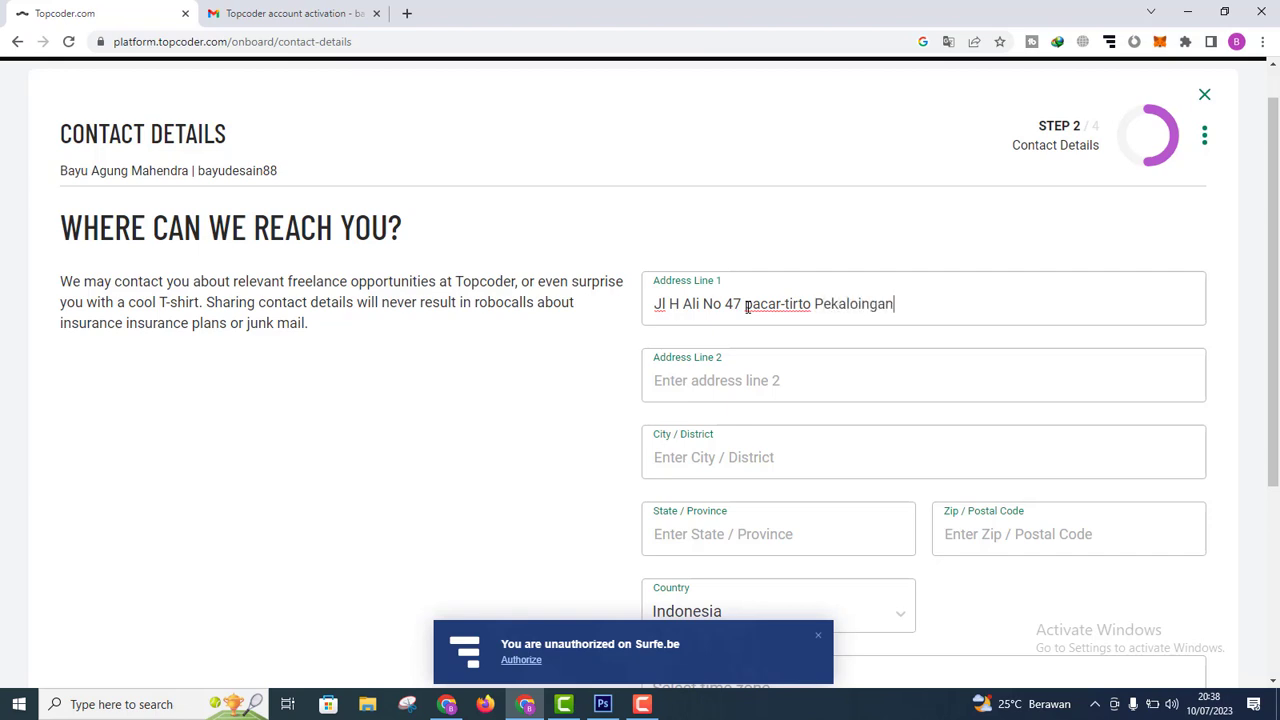
type("ngan")
Step: Fill in the city, state/province and postal code of the contact address
left_click(780, 386)
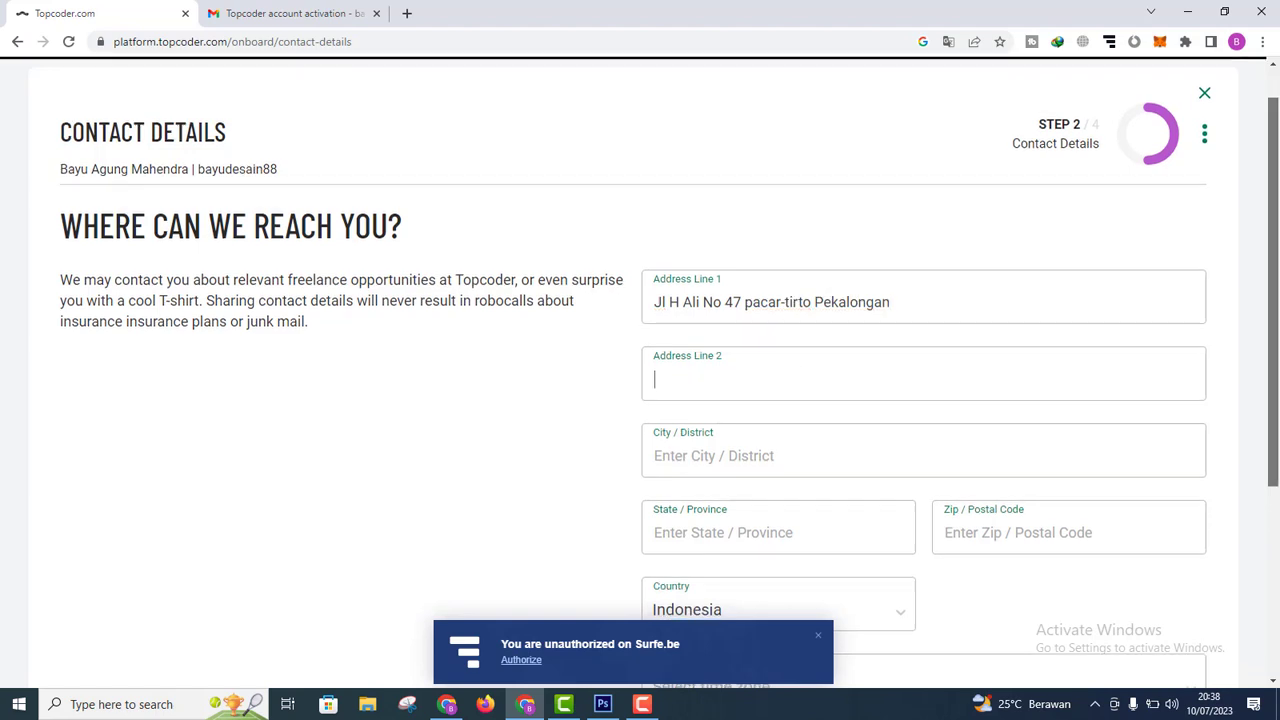
scroll(800, 375, "down", 1)
left_click(761, 373)
type("P")
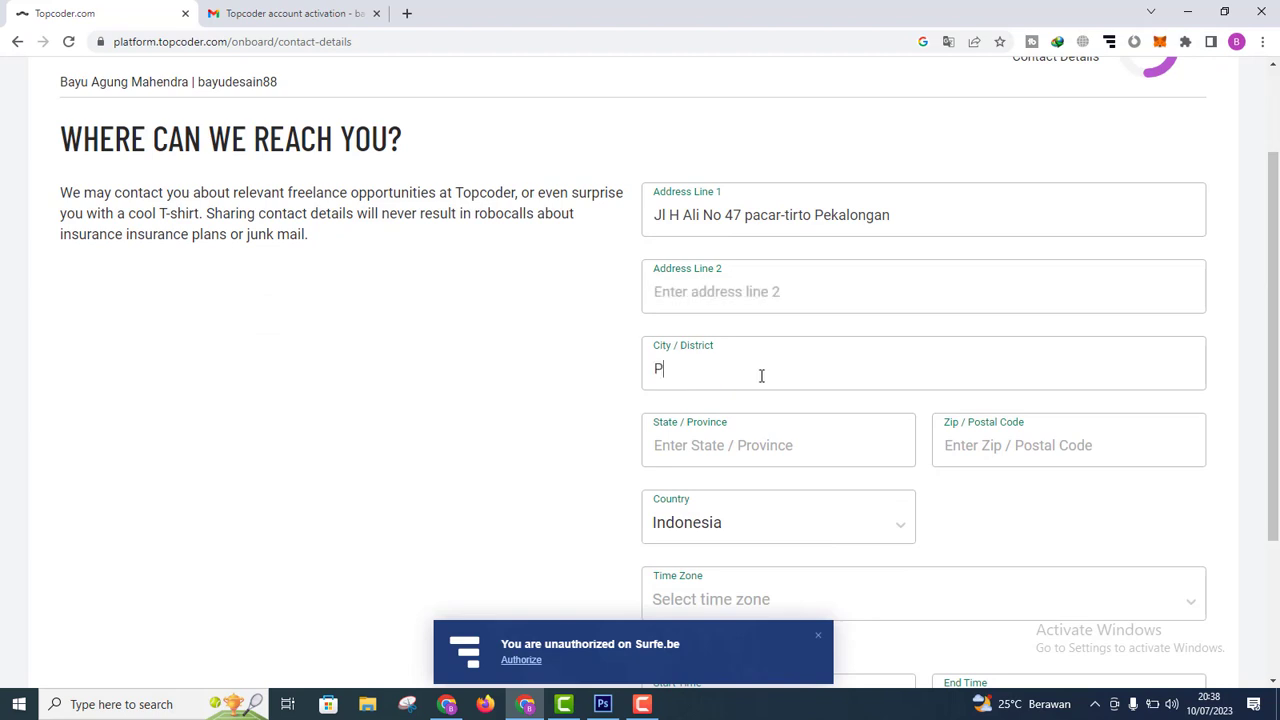
type("ekalongan")
left_click(758, 452)
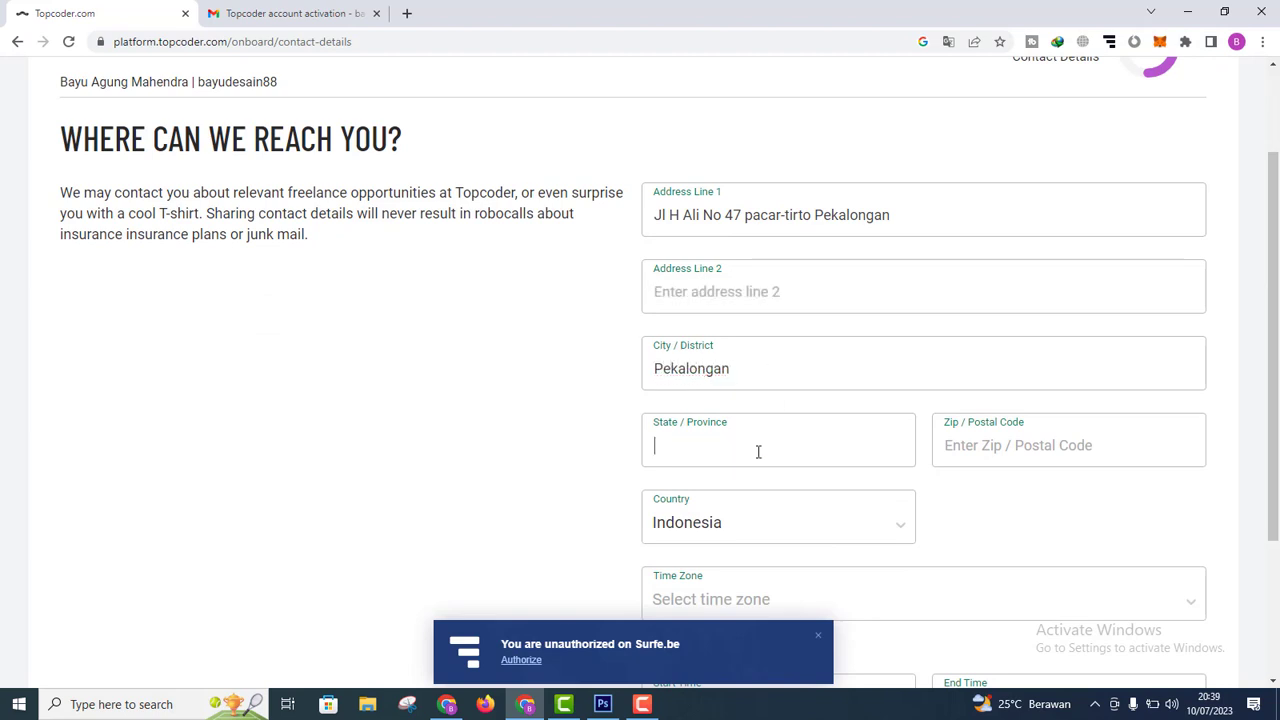
type("Central Java")
left_click(1034, 457)
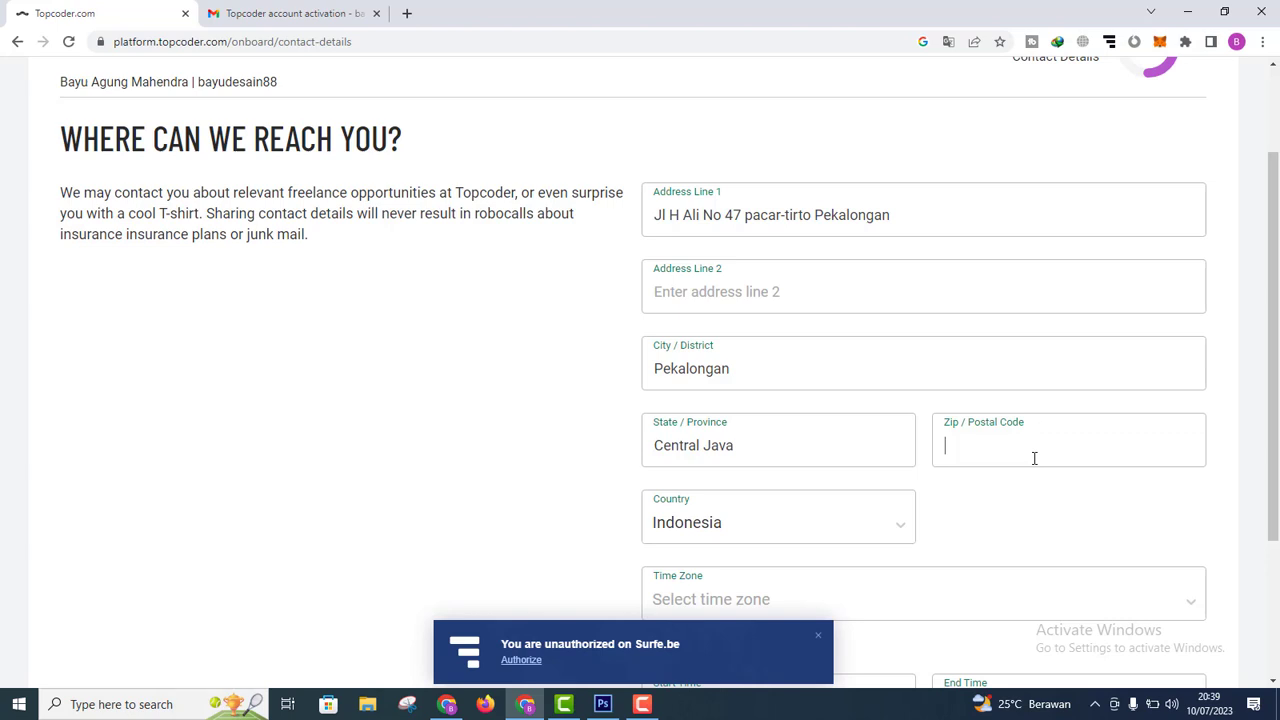
type("51151")
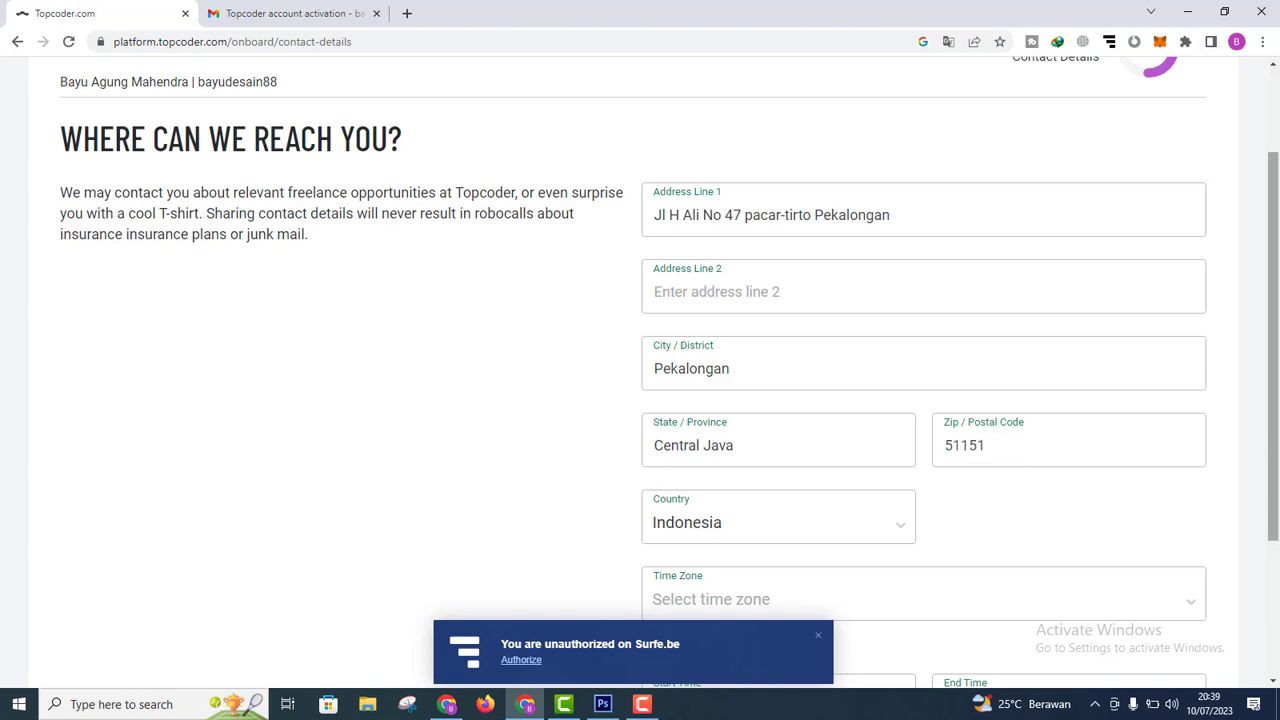
scroll(1278, 490, "down", 1)
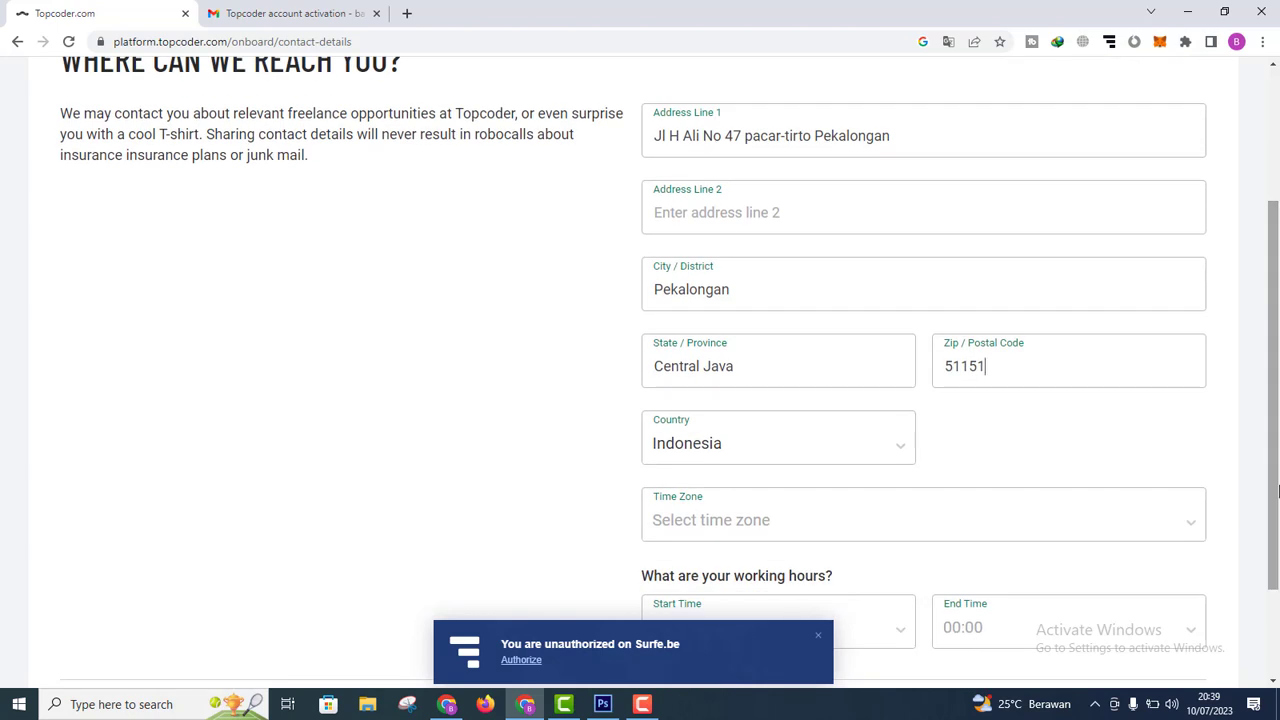
scroll(1278, 490, "down", 1)
Step: Set the time zone to Asia/Jakarta
left_click(776, 465)
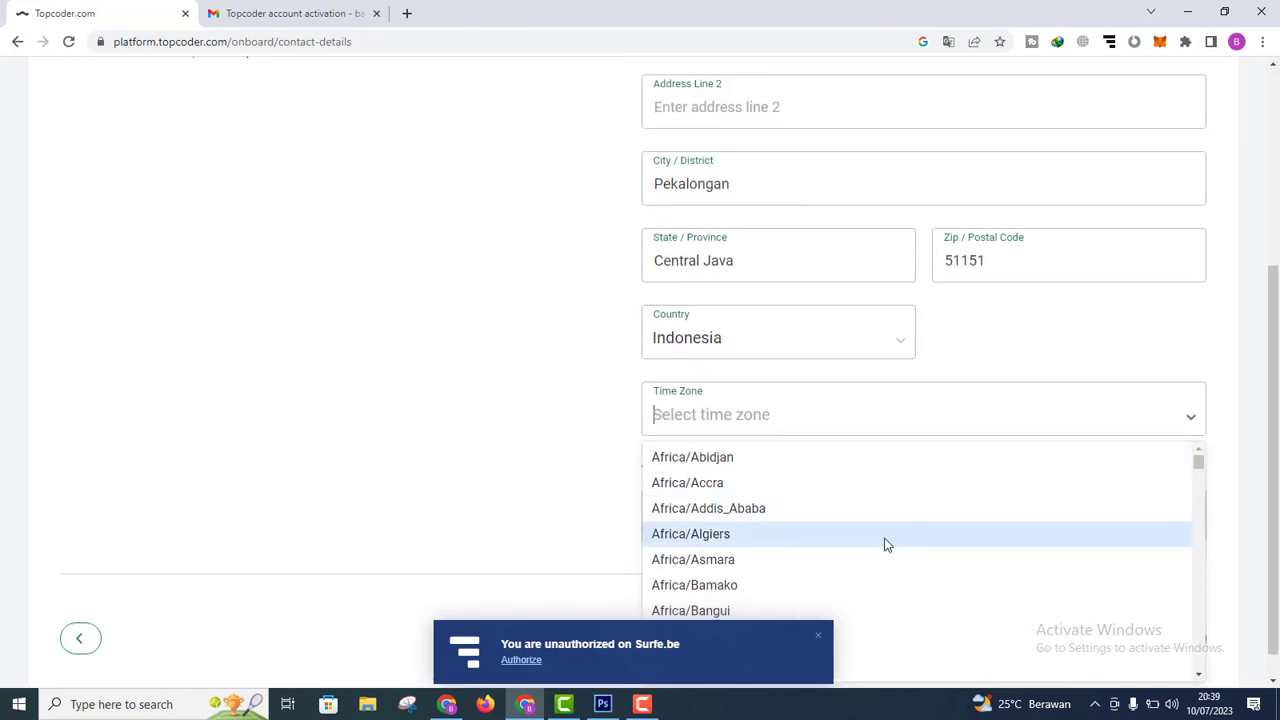
type("jj")
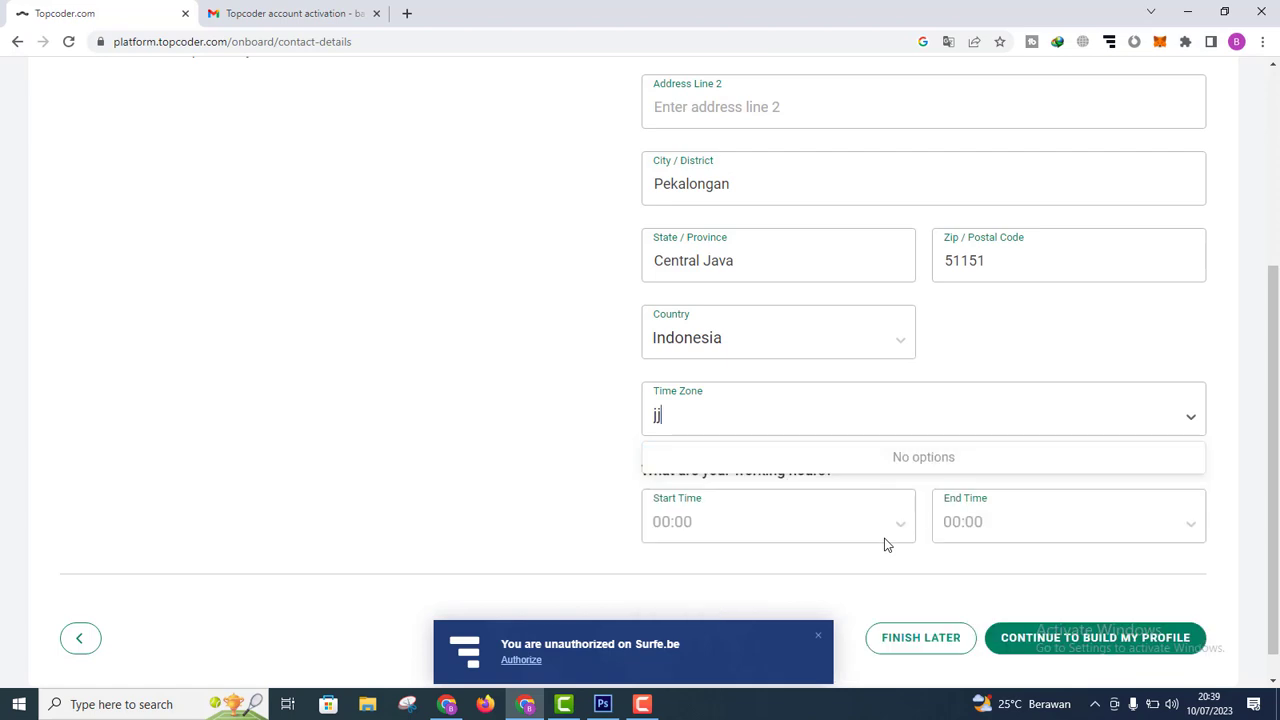
key("BackSpace")
type("a")
key("BackSpace")
key("BackSpace")
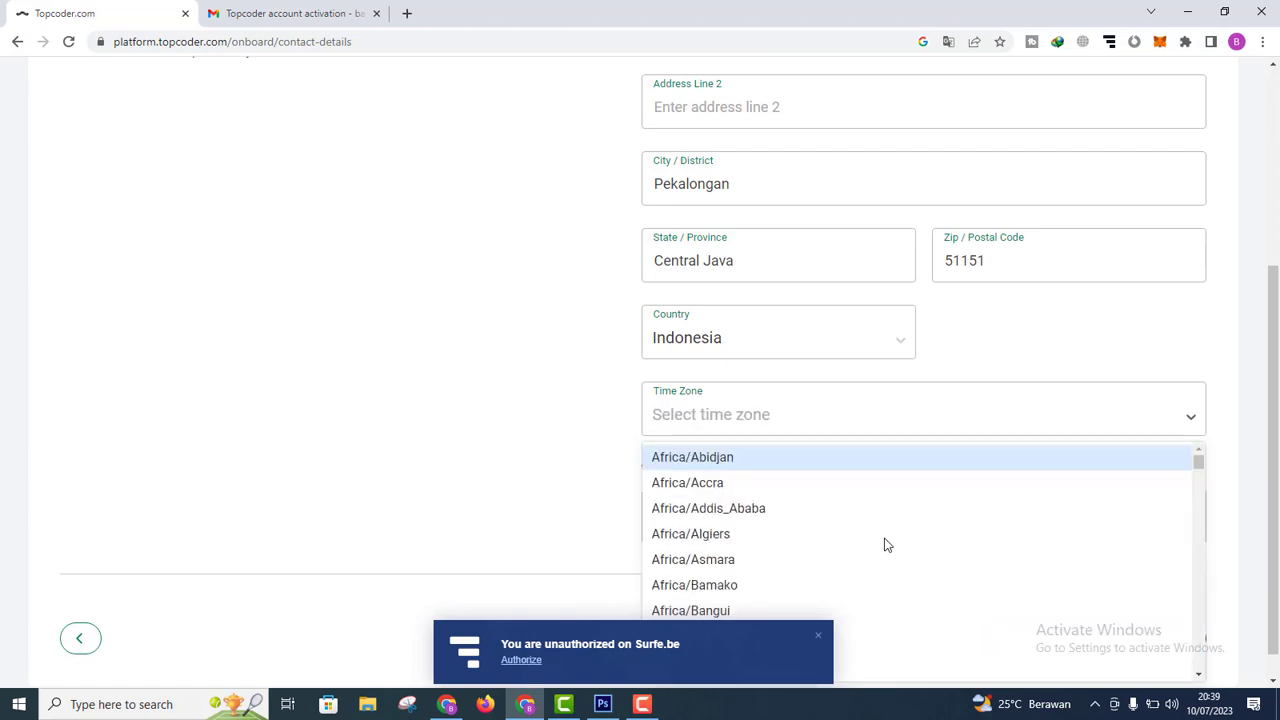
type("indo")
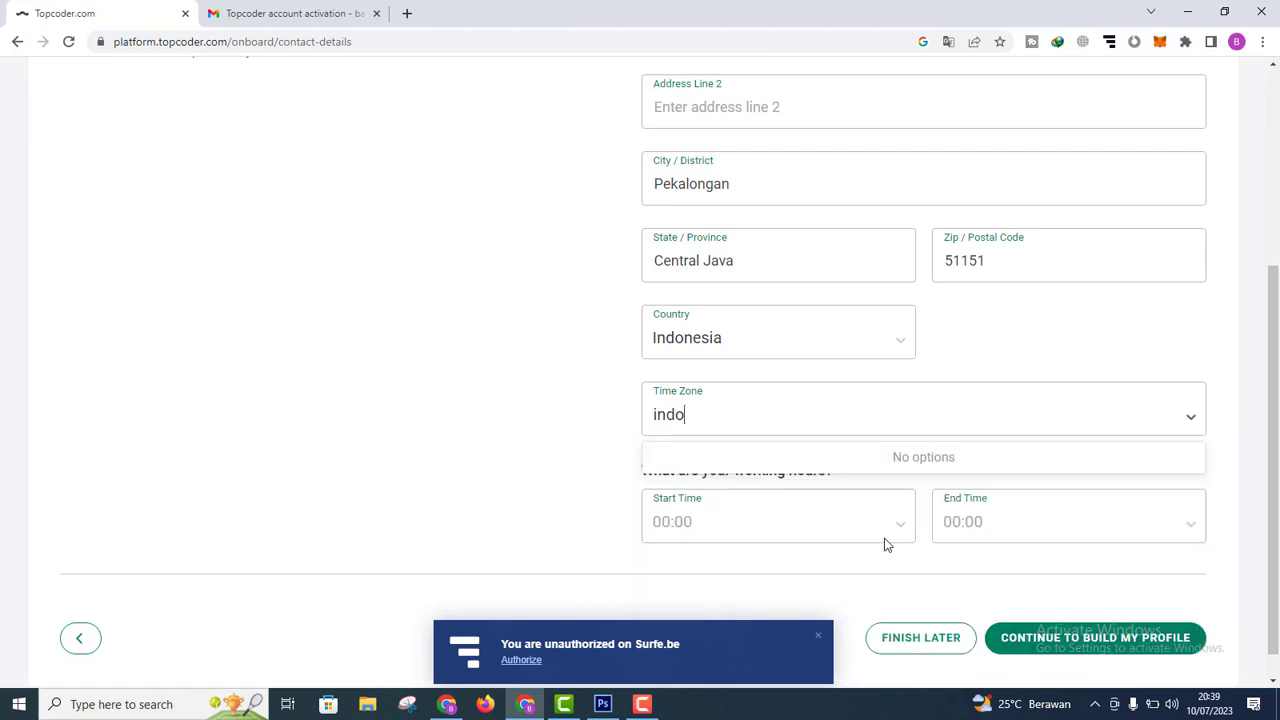
type("ne")
key("BackSpace")
key("BackSpace")
key("BackSpace")
key("BackSpace")
key("BackSpace")
key("BackSpace")
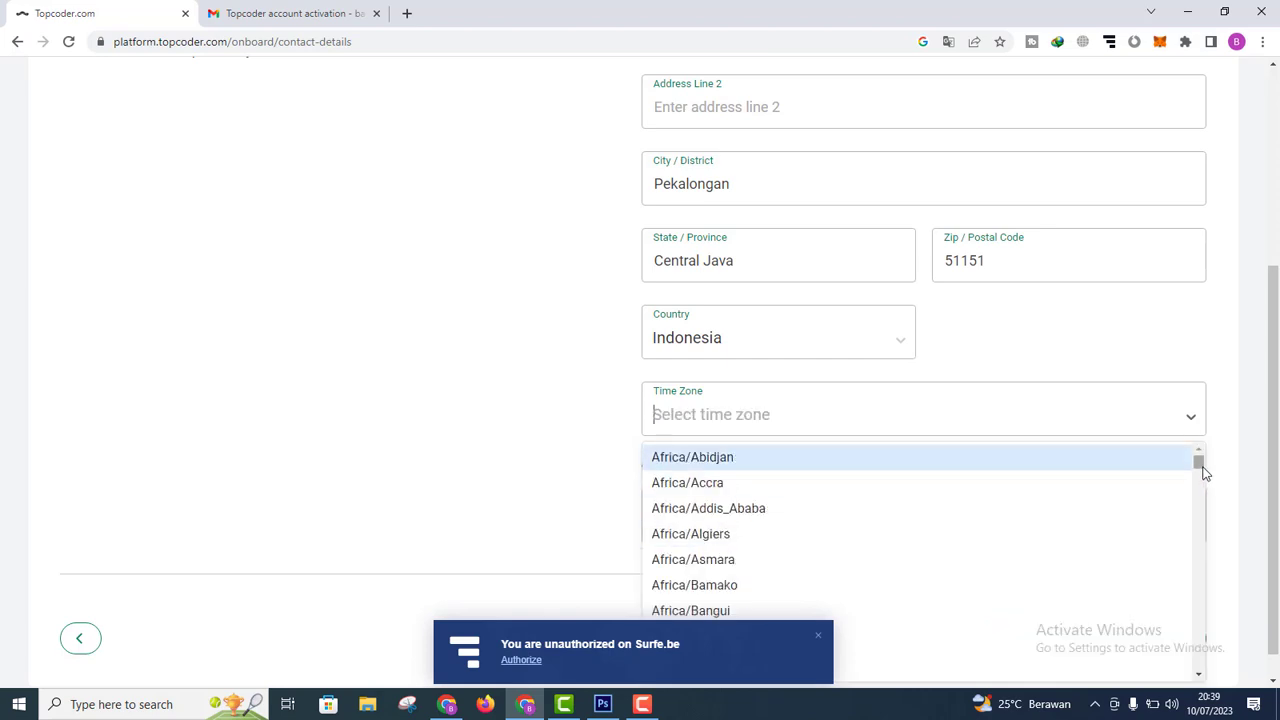
left_click_drag(1197, 460, 981, 578)
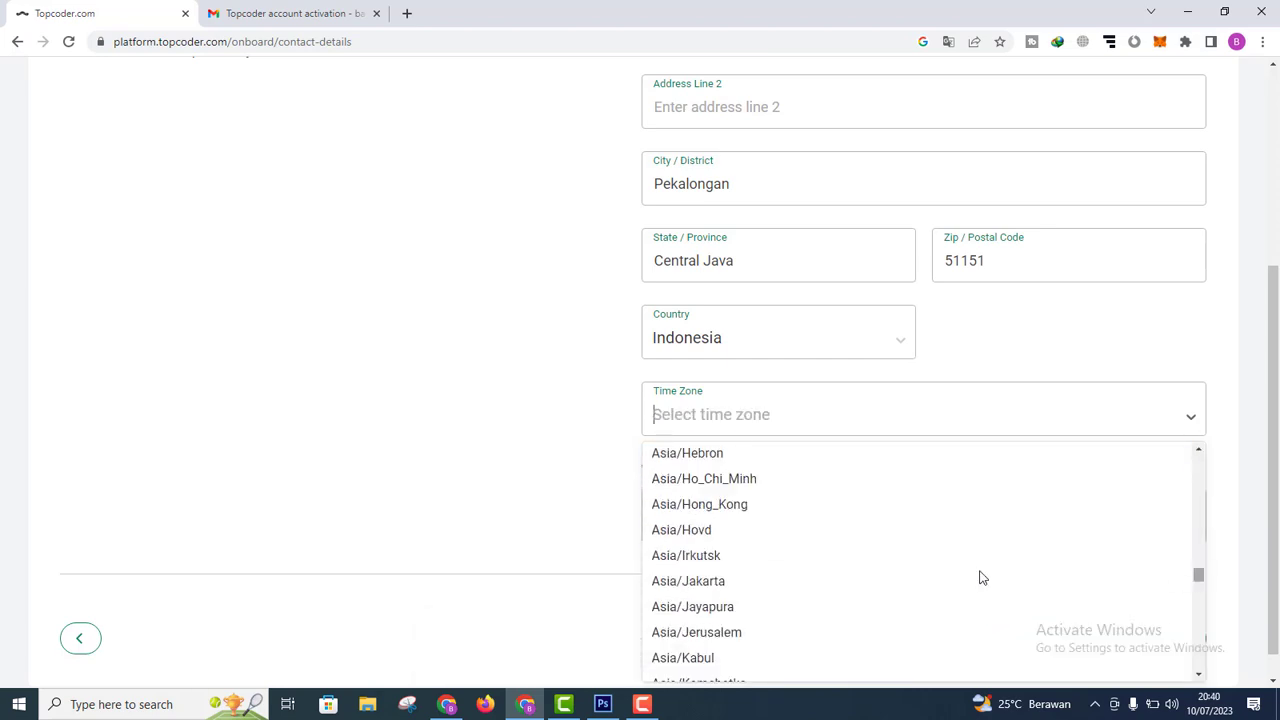
left_click(753, 583)
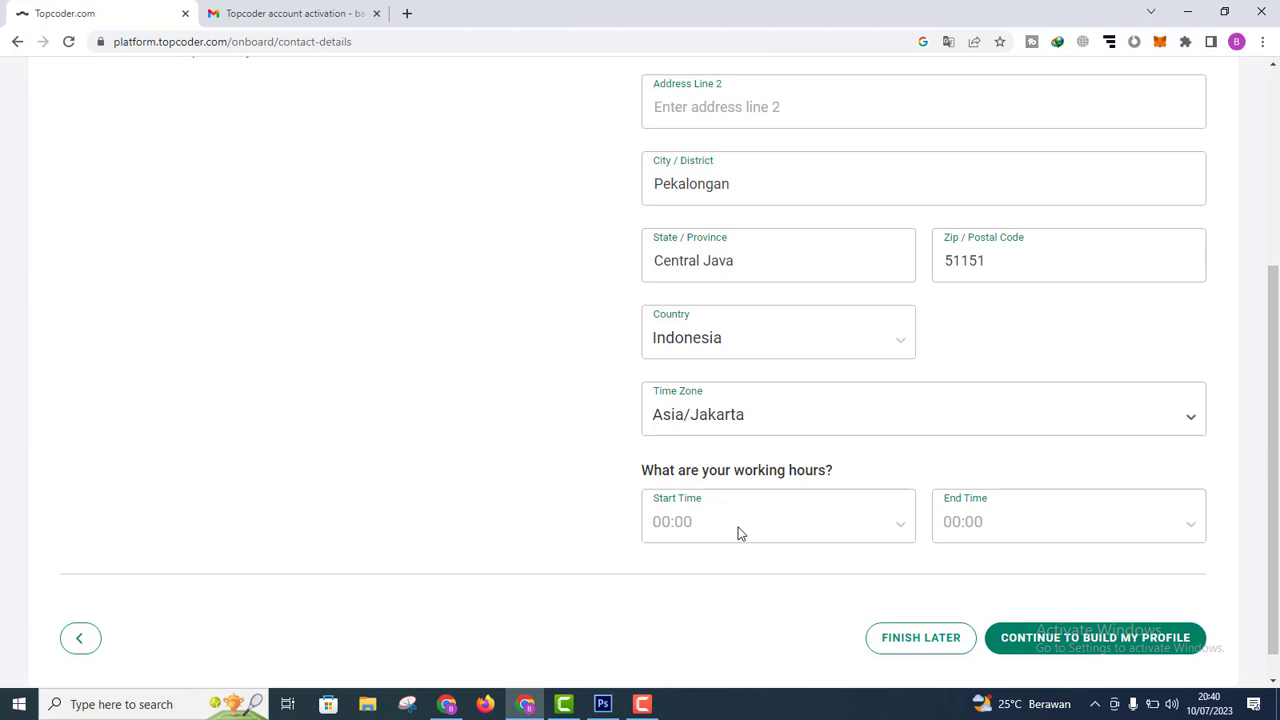
Step: Set the working hours to start at 8:00 and end at 15:00
left_click(738, 533)
left_click(738, 532)
left_click(727, 503)
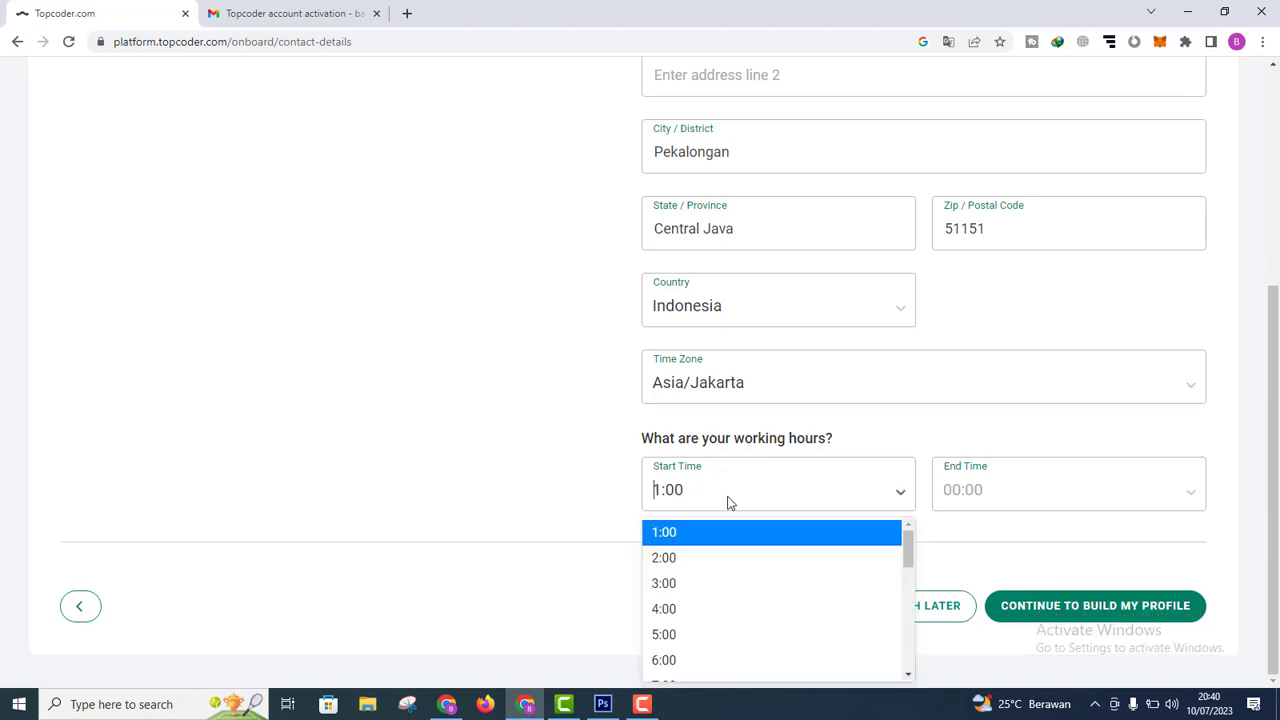
type("8")
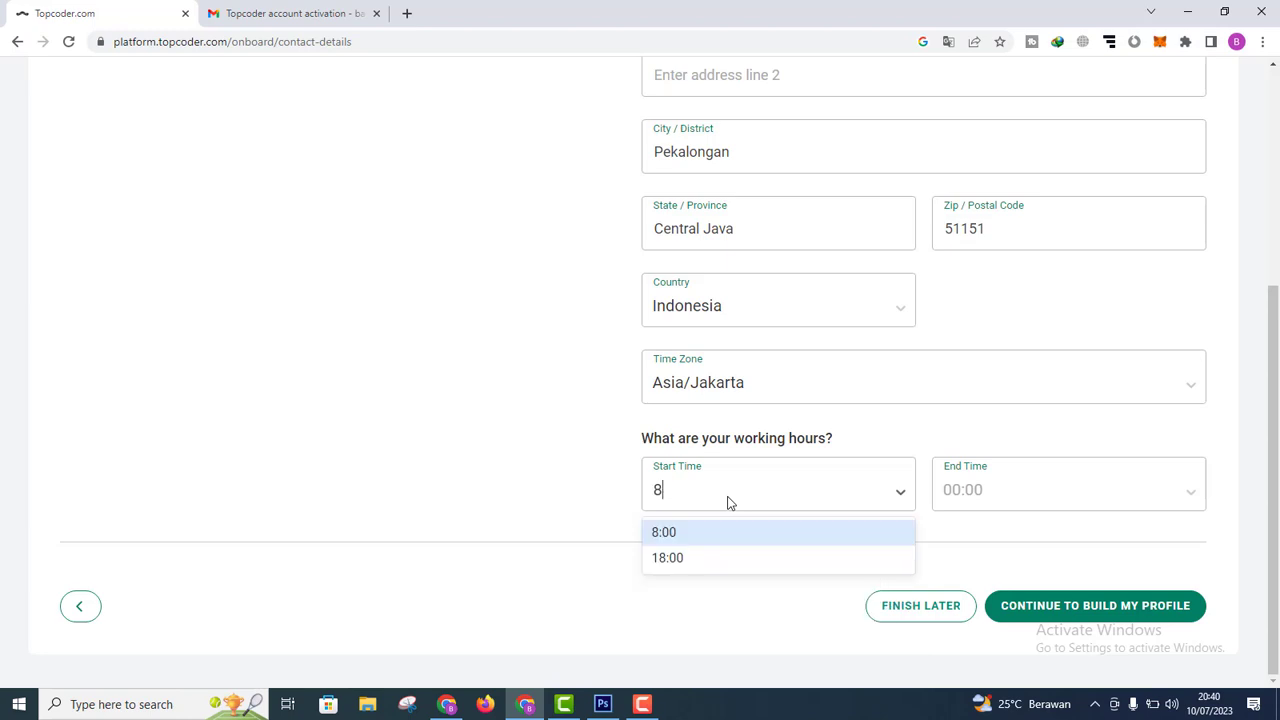
left_click(713, 533)
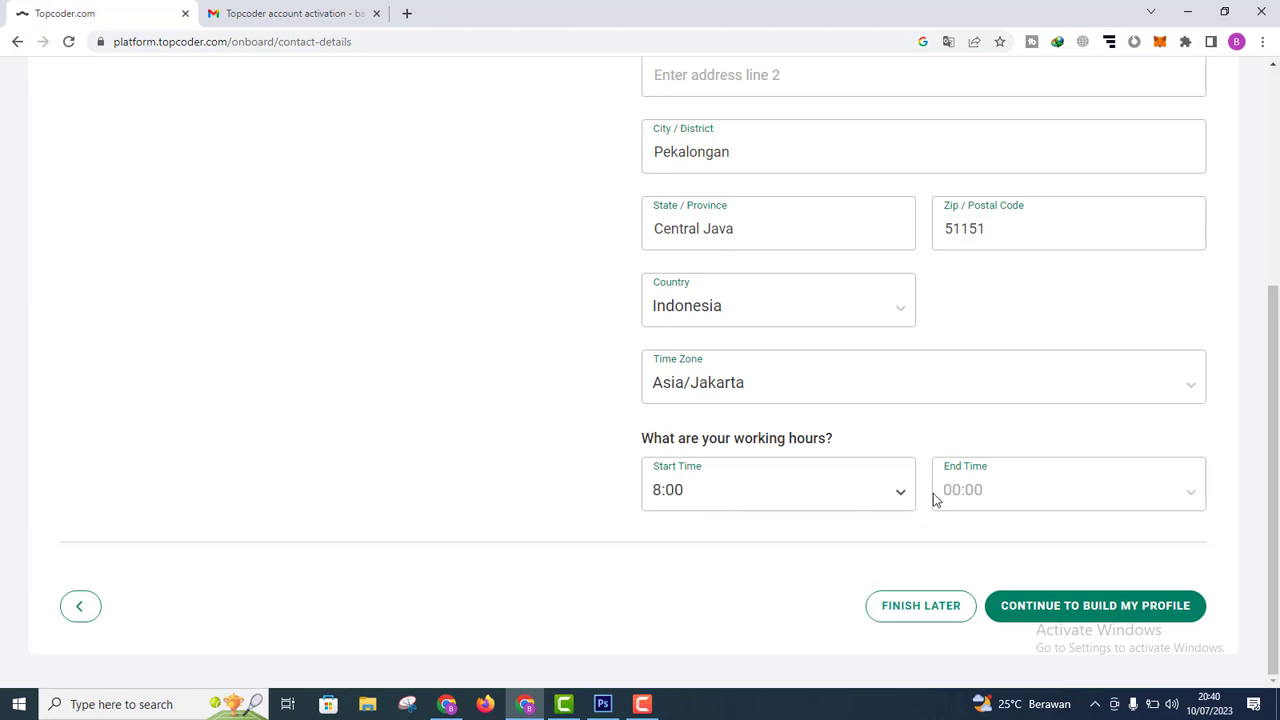
left_click(983, 493)
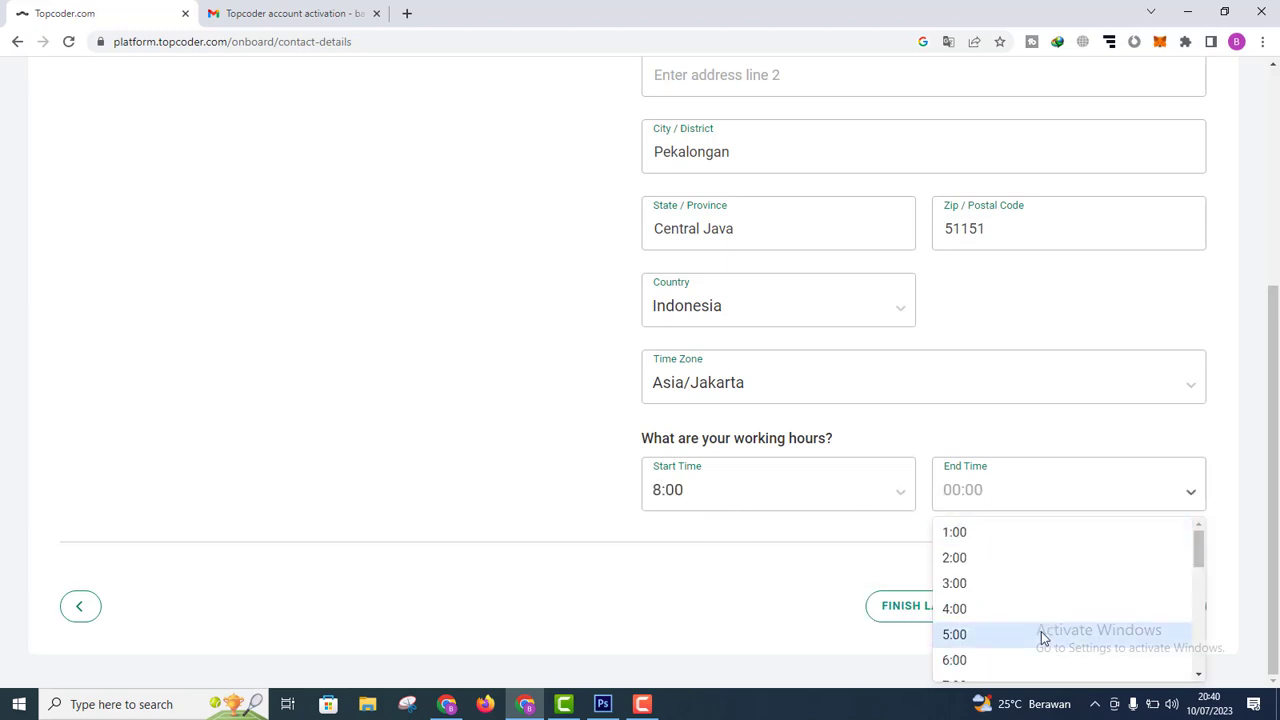
left_click_drag(1201, 549, 1201, 612)
left_click(1046, 589)
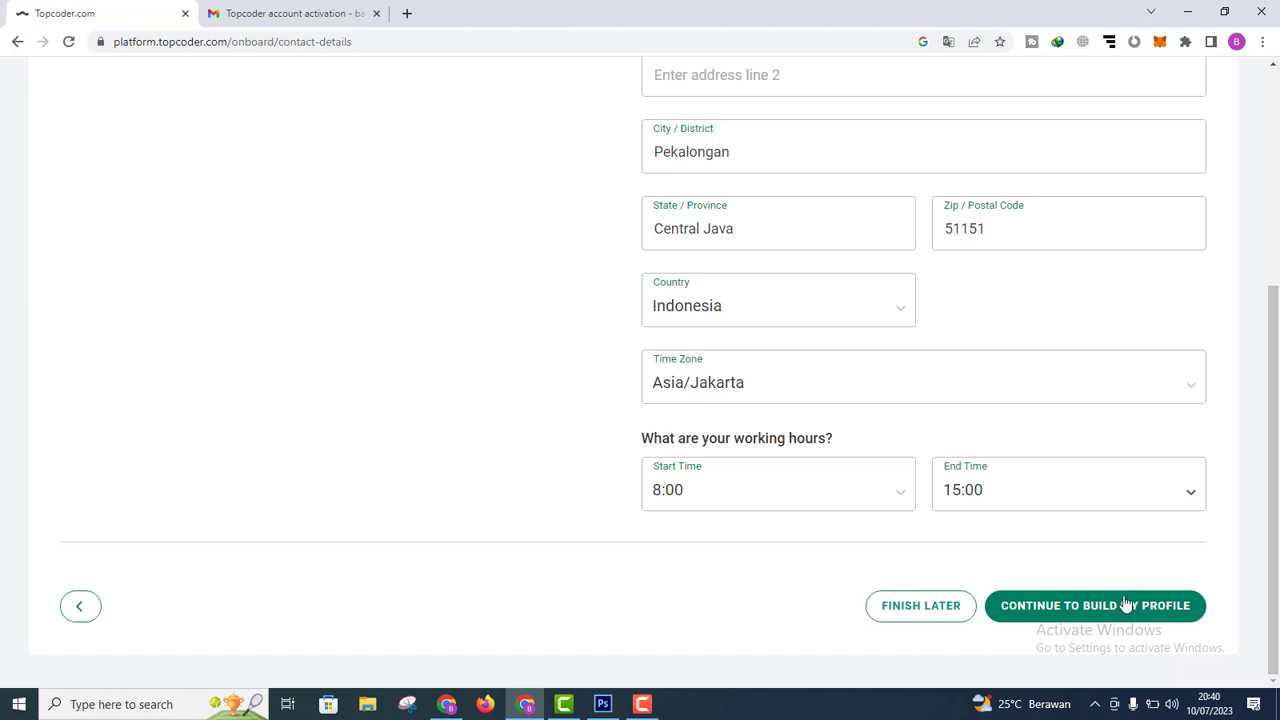
left_click(1070, 607)
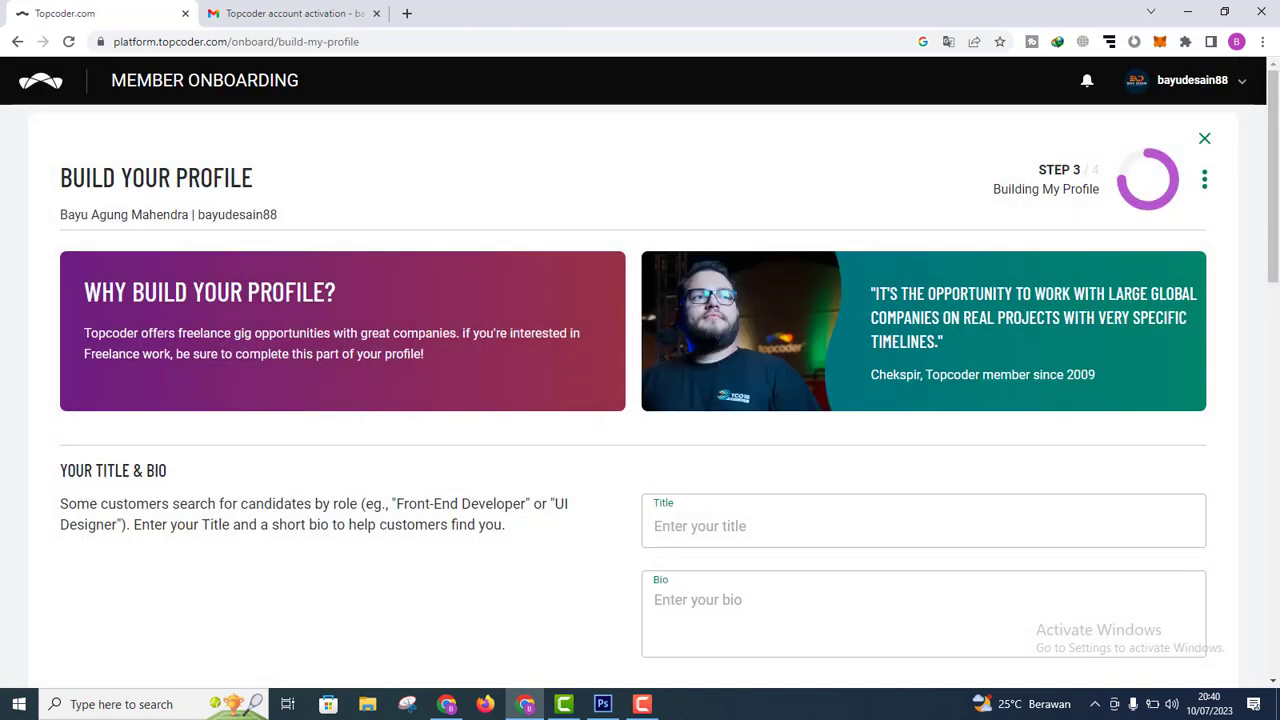
scroll(1273, 200, "down", 2)
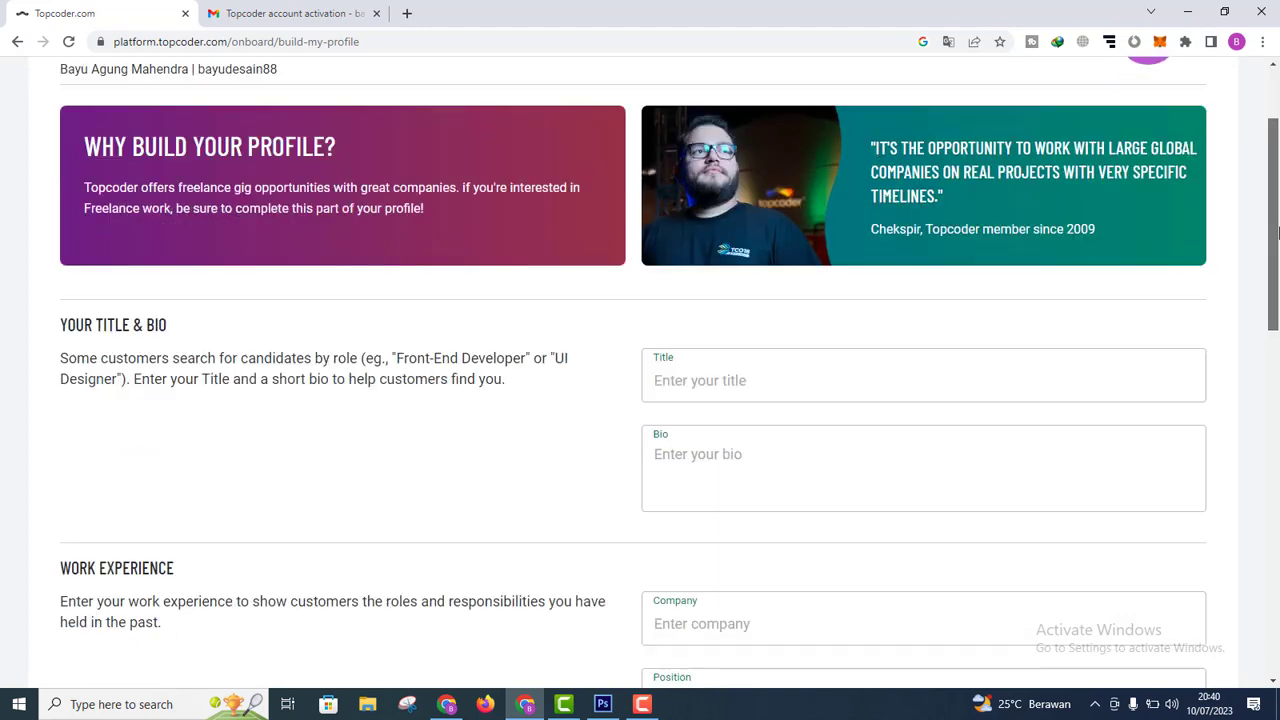
scroll(1273, 200, "up", 2)
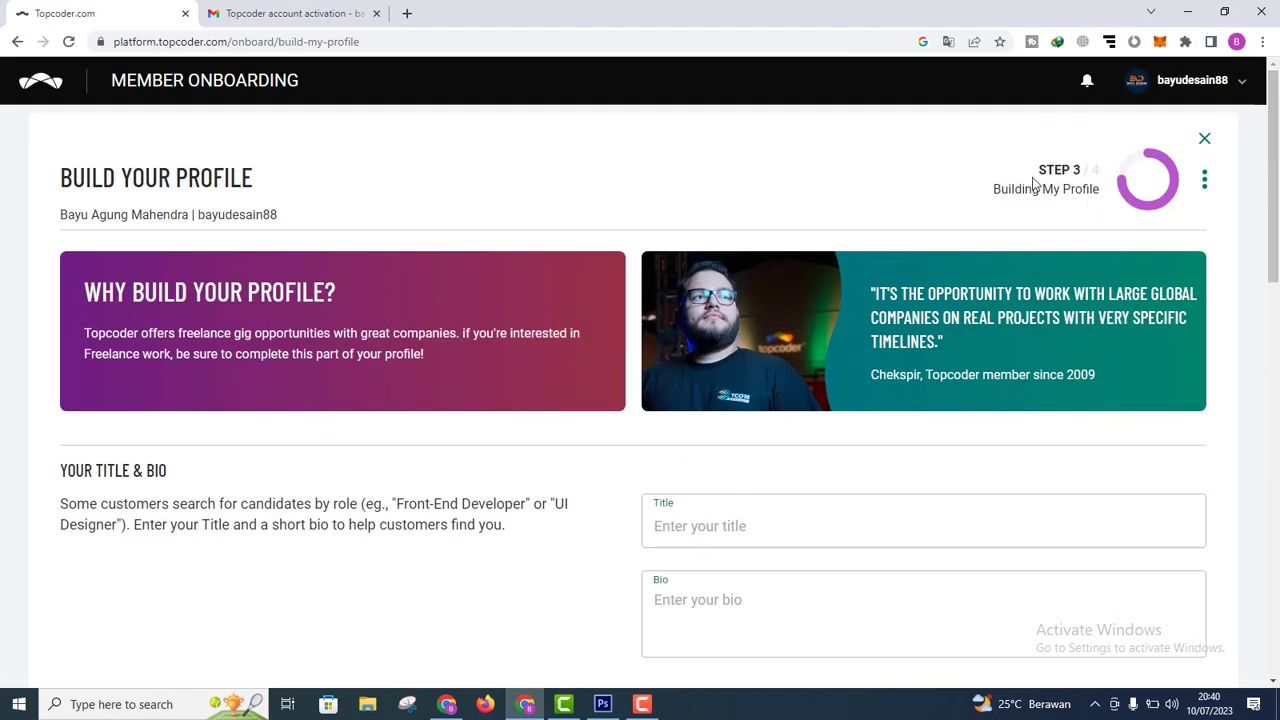
scroll(1266, 290, "down", 3)
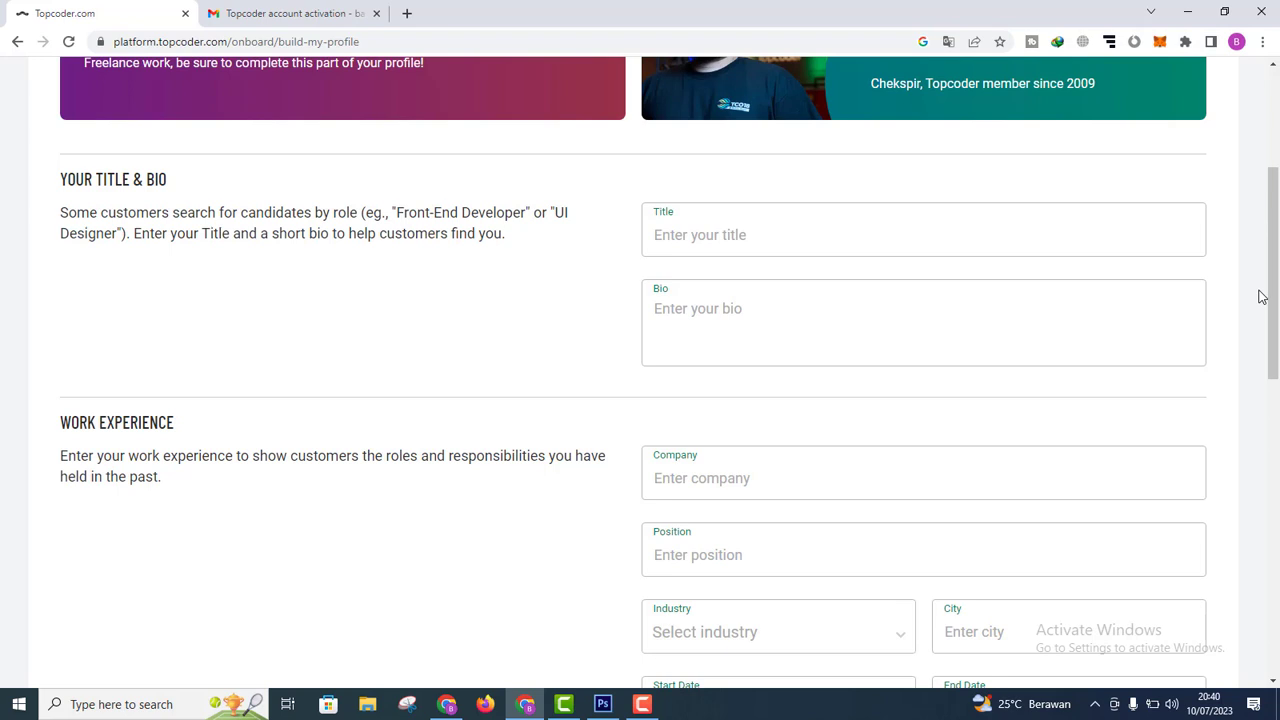
Step: Enter 'Graphic Designer' as the profile title
left_click(728, 229)
type("Graphic Desiugner")
key("BackSpace")
key("BackSpace")
key("BackSpace")
key("BackSpace")
key("BackSpace")
type("gner")
Step: Write a bio about 5 years of graphic design experience, inviting people to get in touch
key("Tab")
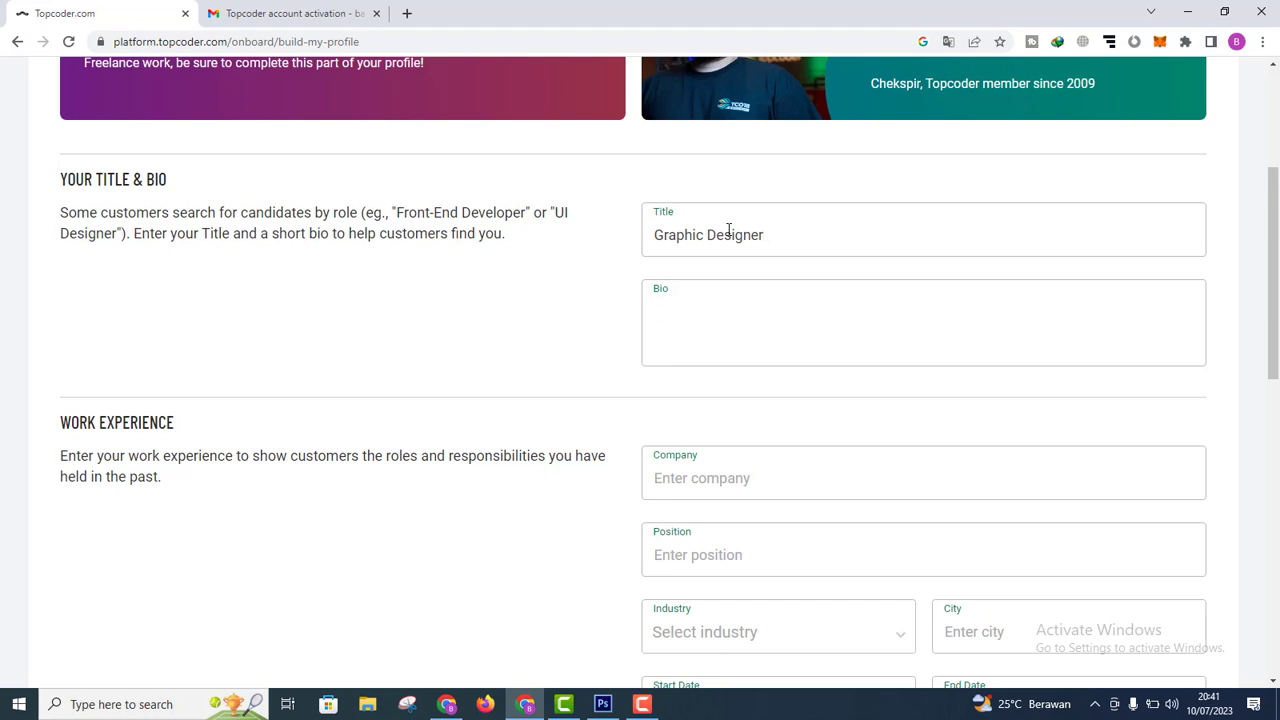
type("I'm graphic desogn")
key("BackSpace")
key("BackSpace")
key("BackSpace")
type("ing")
key("BackSpace")
key("BackSpace")
type("gn with 5 years ")
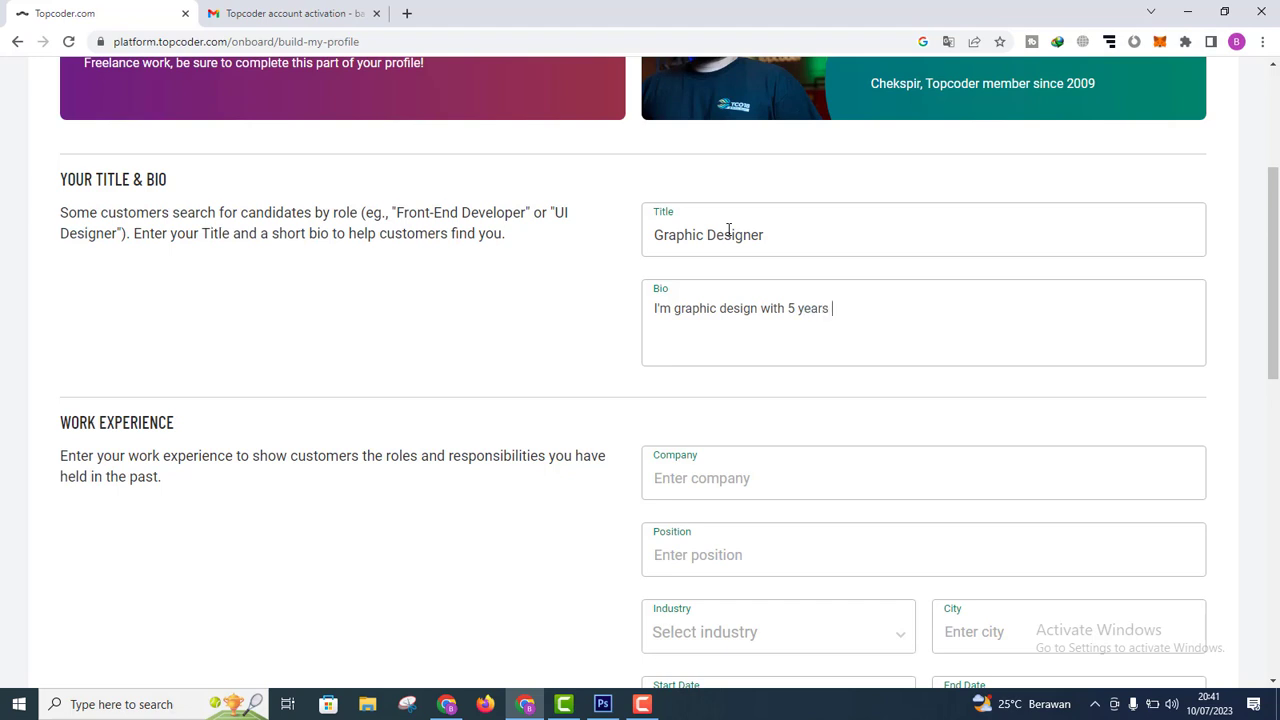
type("experience in graphic ")
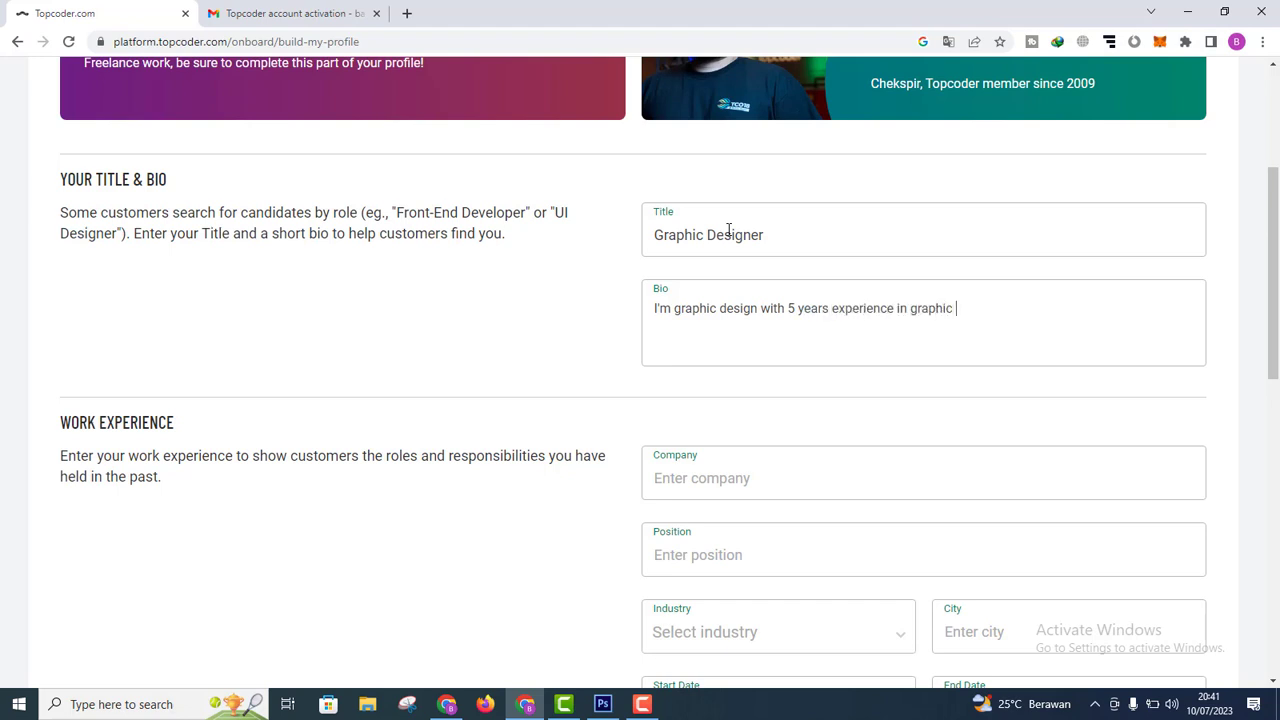
type("design field.")
type(" if yoyu")
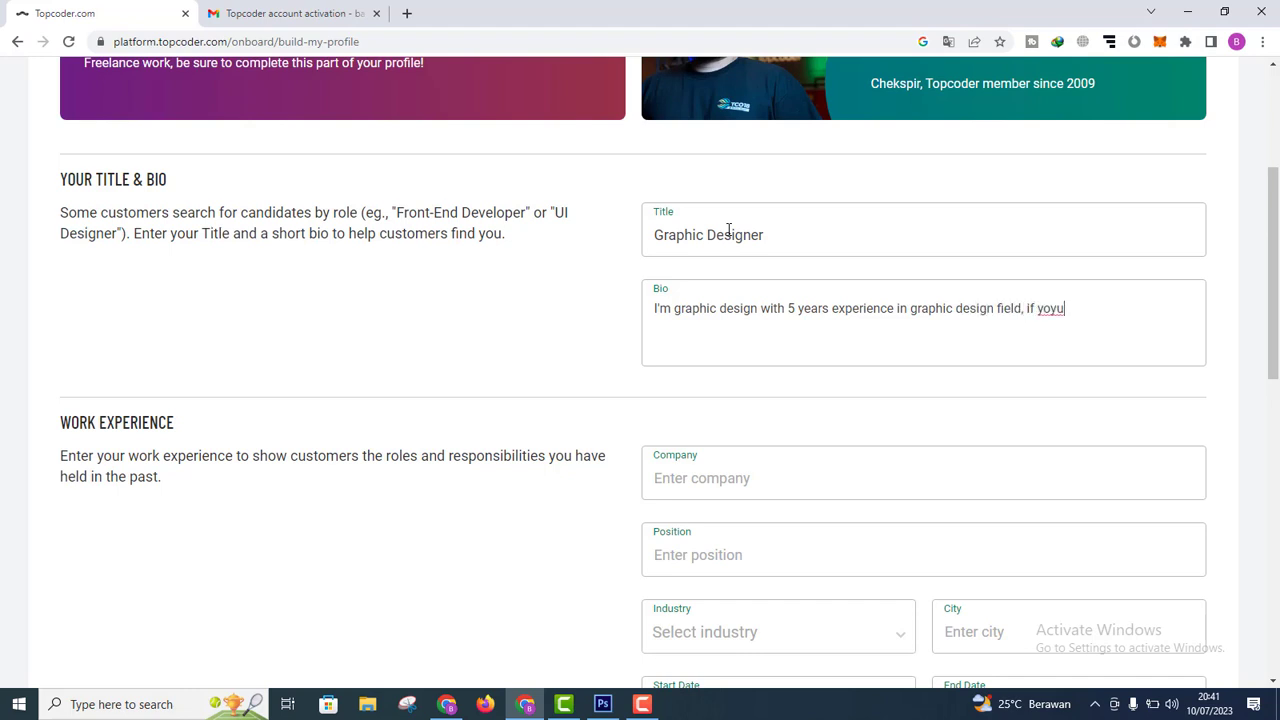
key("BackSpace")
key("BackSpace")
type("u want hire, please cont")
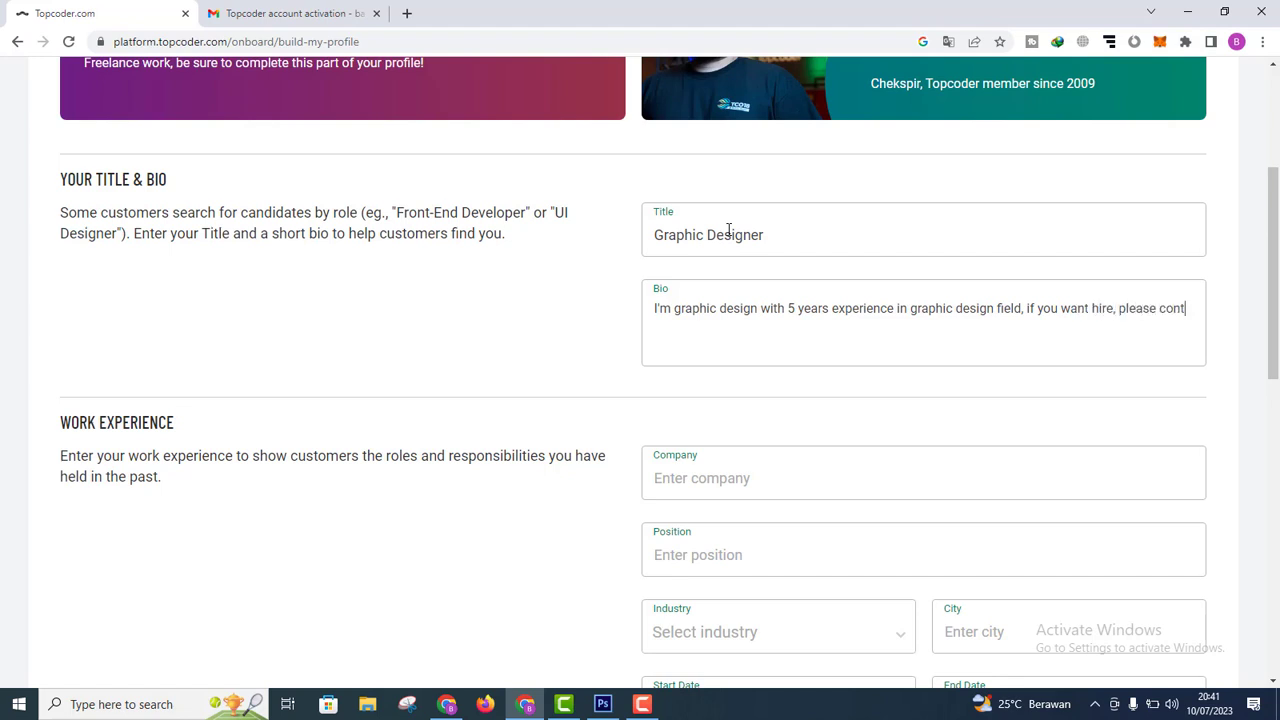
type("act me ASAP")
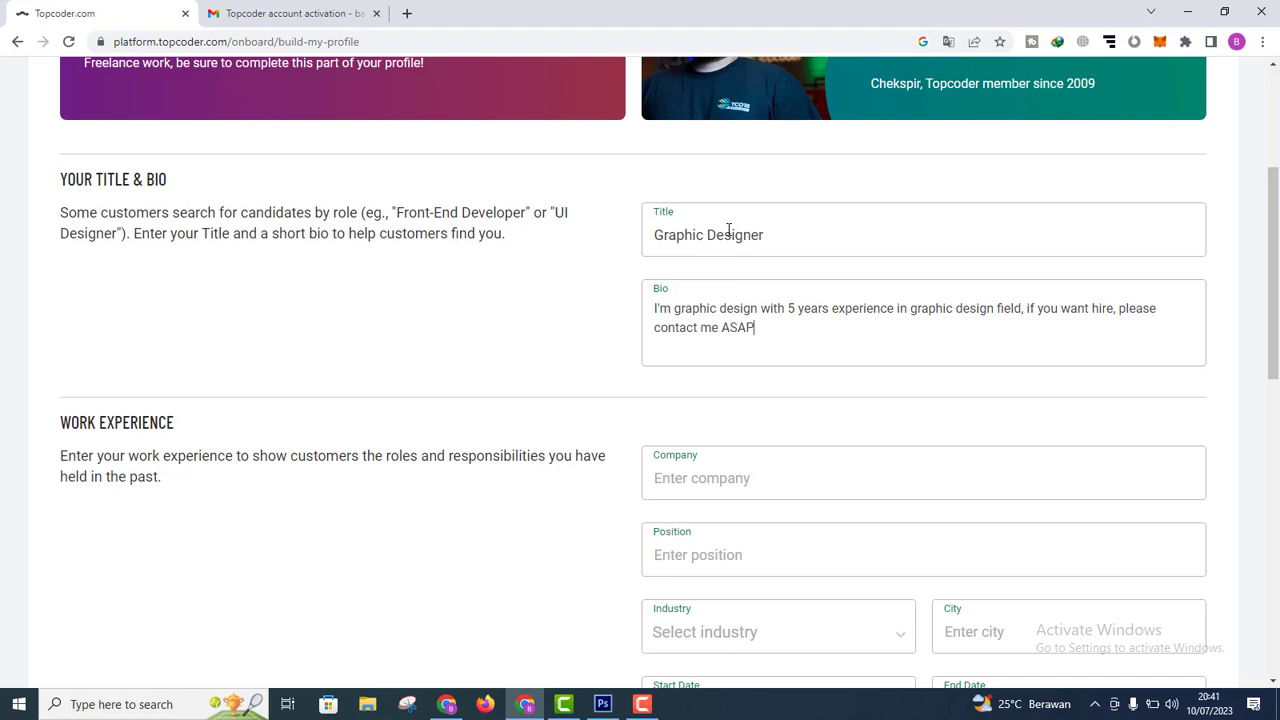
key("BackSpace")
key("BackSpace")
key("BackSpace")
key("BackSpace")
type(", i will response as so")
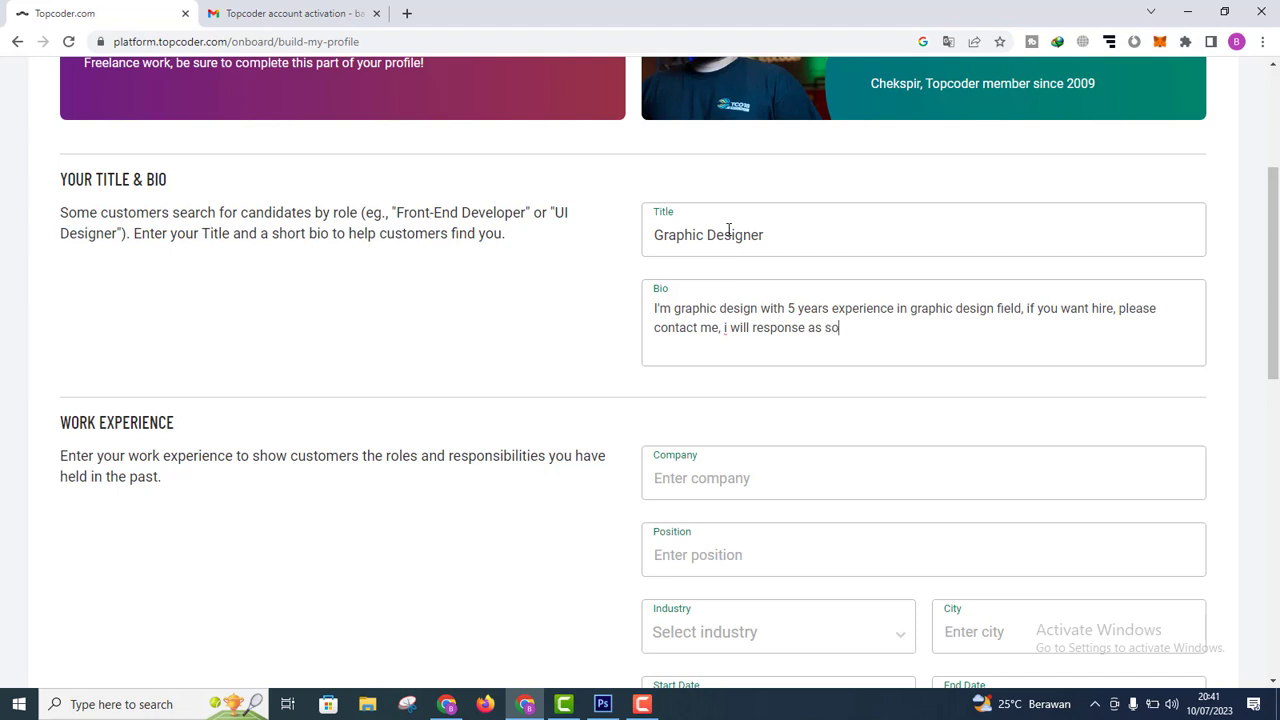
type("on as possible")
Step: Enter the company name, position Designer and industry Tech & technology services for the work entry
left_click(737, 478)
left_click_drag(1277, 322, 1278, 380)
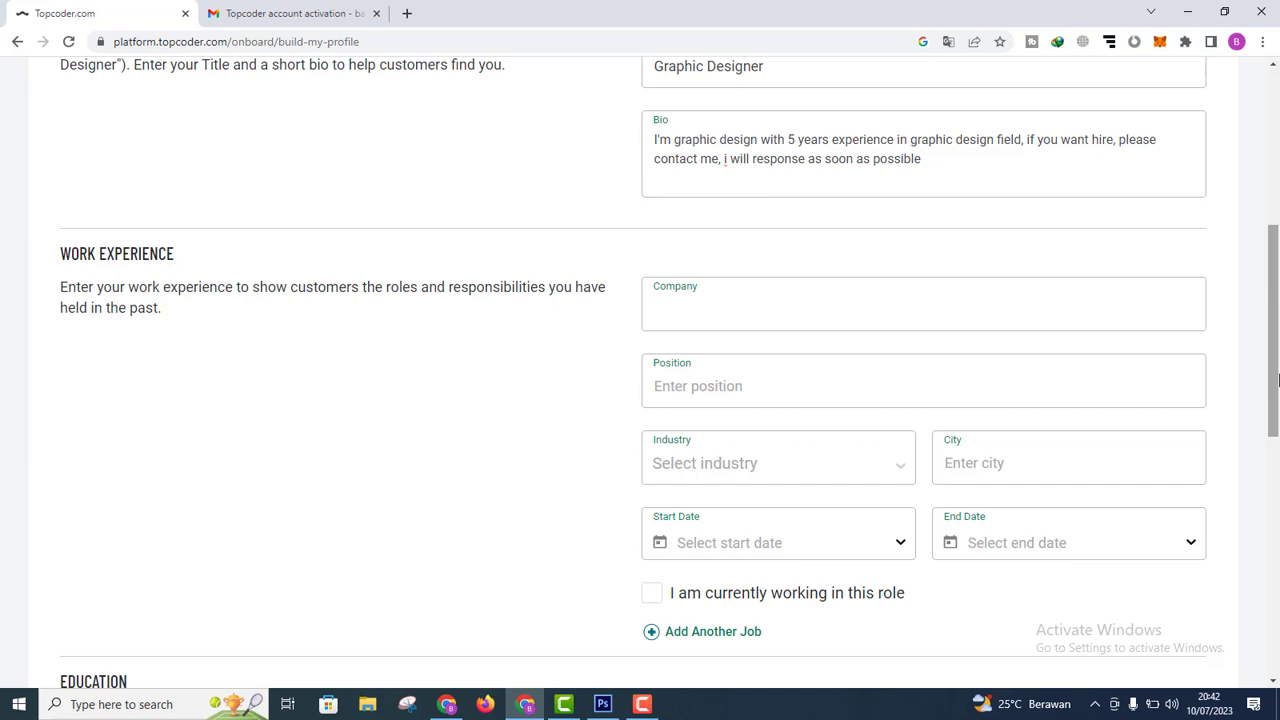
type("Bayudesain88")
left_click(699, 386)
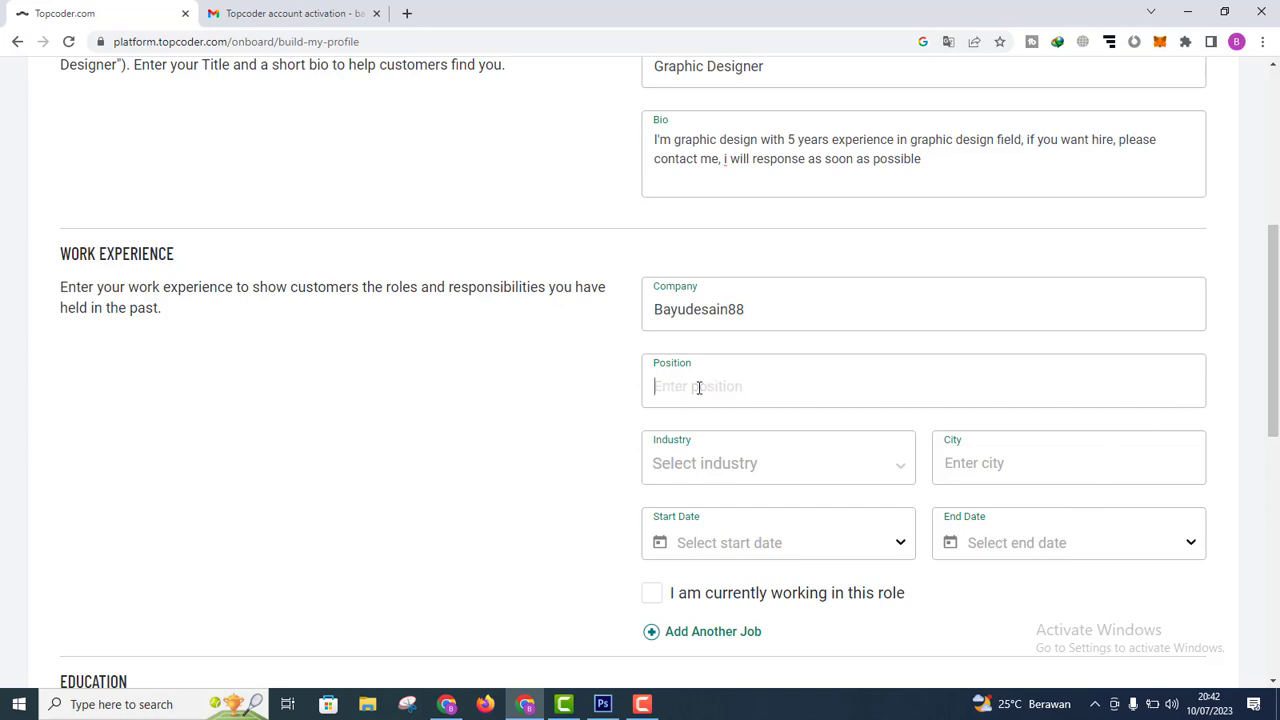
type("Designer")
left_click(782, 466)
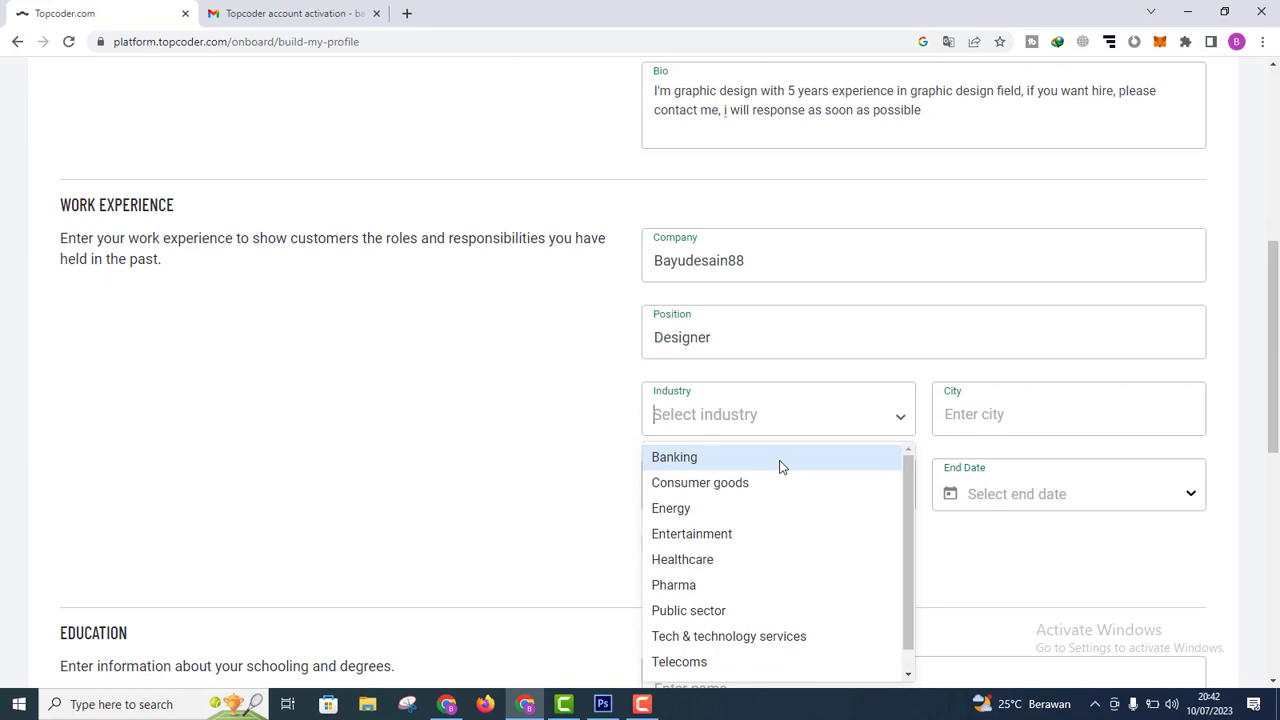
mouse_move(903, 513)
left_mouse_down()
mouse_move(906, 570)
mouse_move(906, 492)
left_mouse_up()
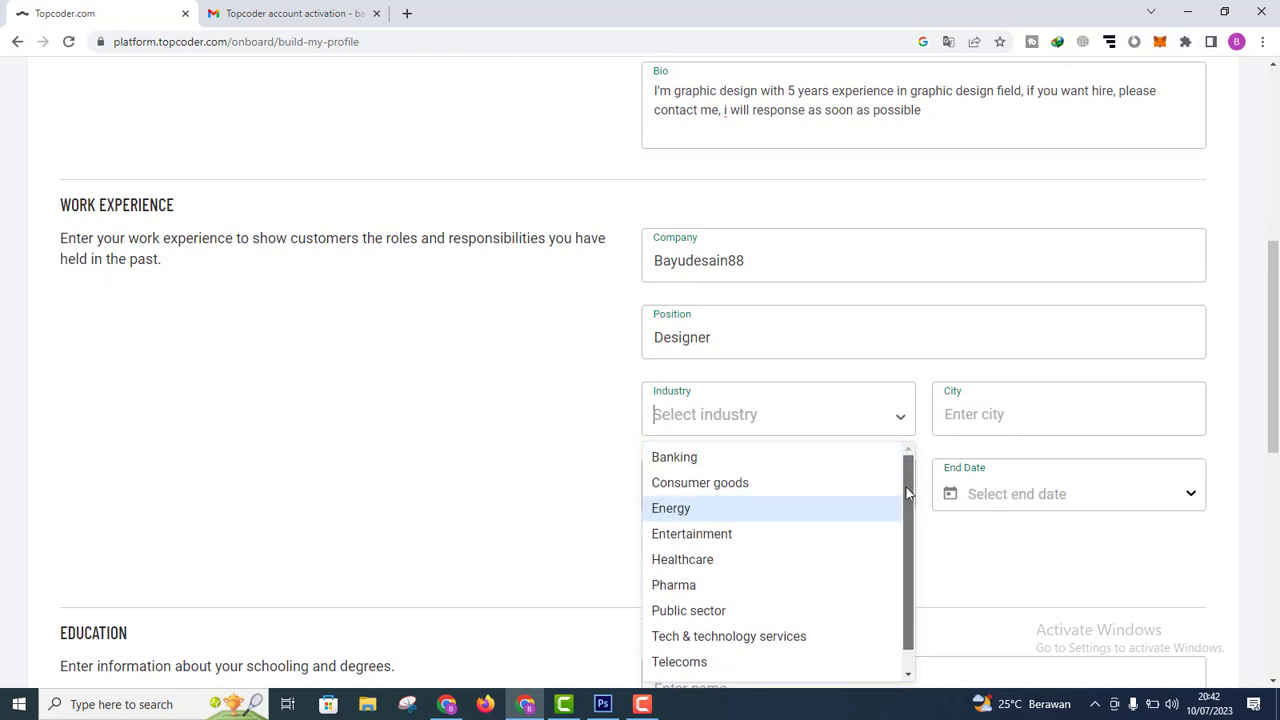
left_click(752, 634)
Step: Set the work-experience city to Pekalongan and scroll down to Education
left_click(1011, 417)
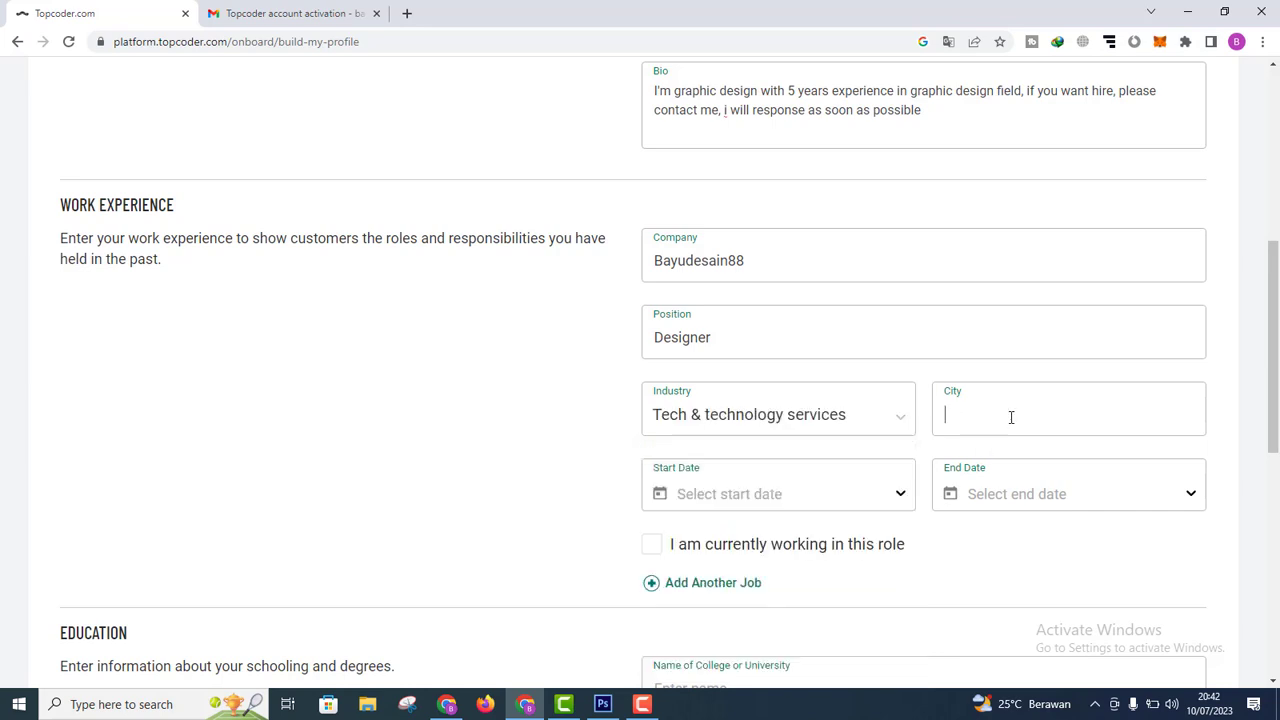
type("Pekalongan")
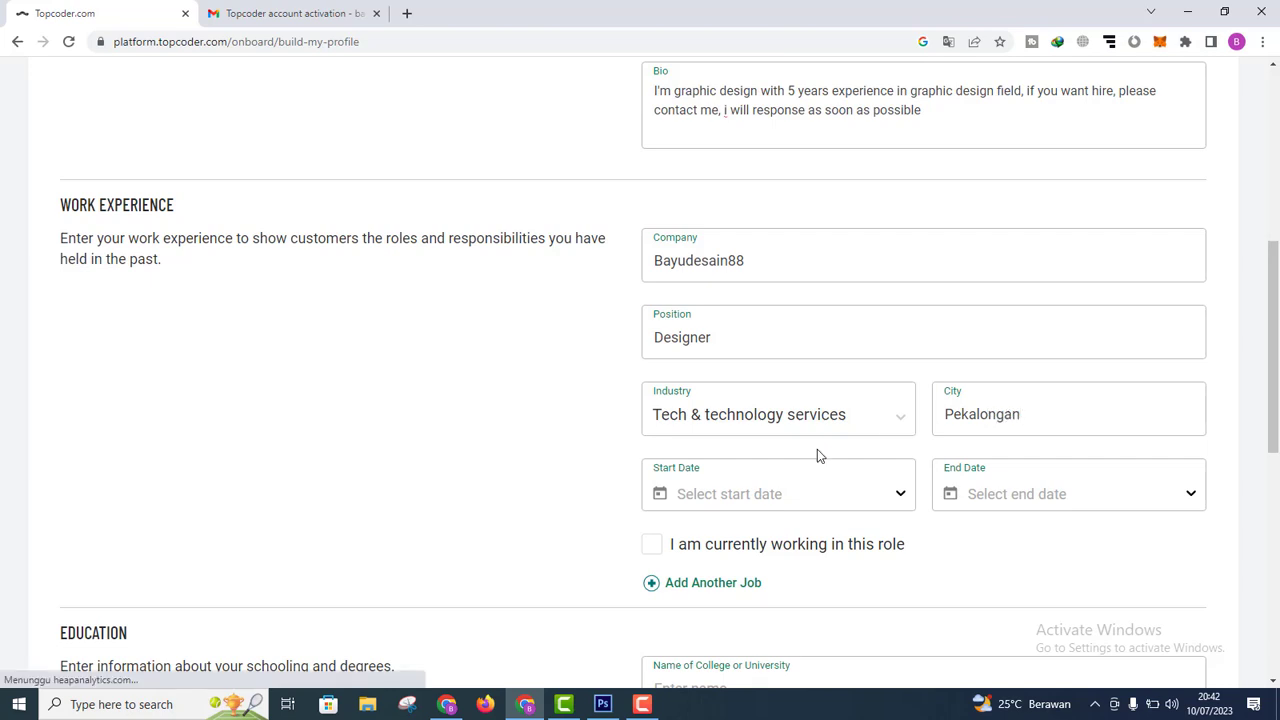
left_click(775, 485)
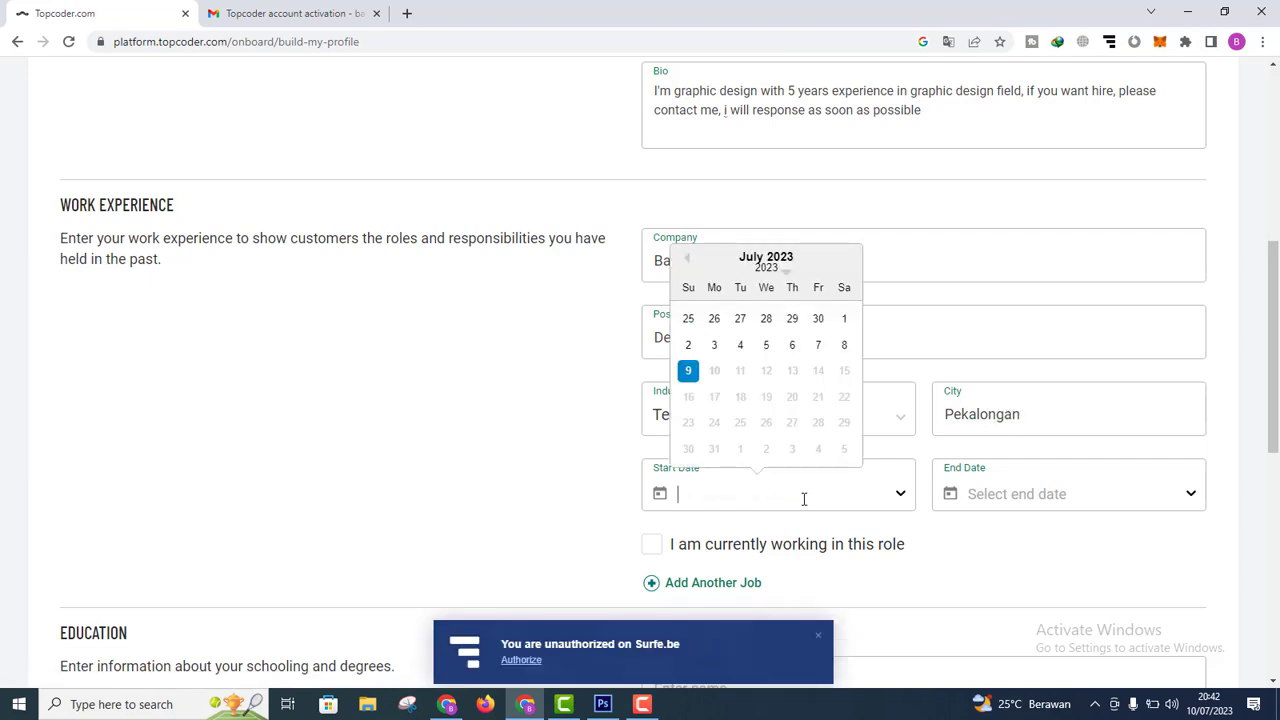
scroll(1011, 434, "down", 2)
left_click(993, 358)
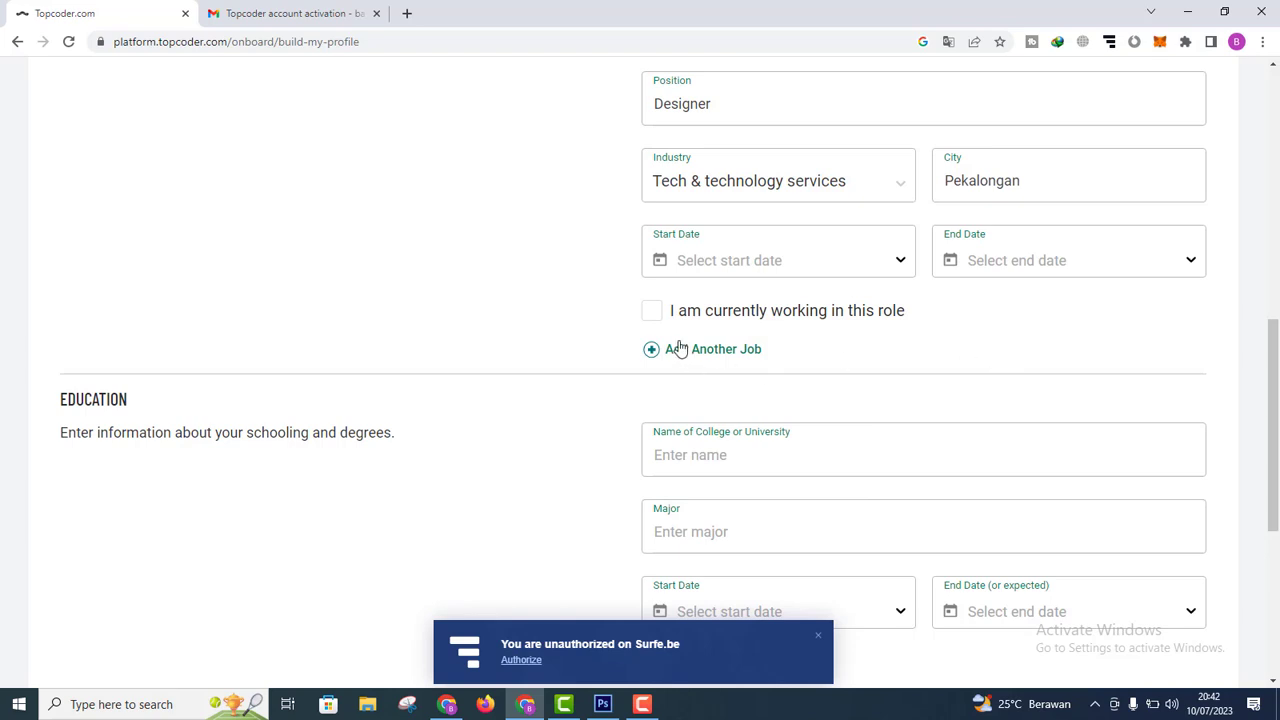
left_click_drag(1276, 390, 1277, 473)
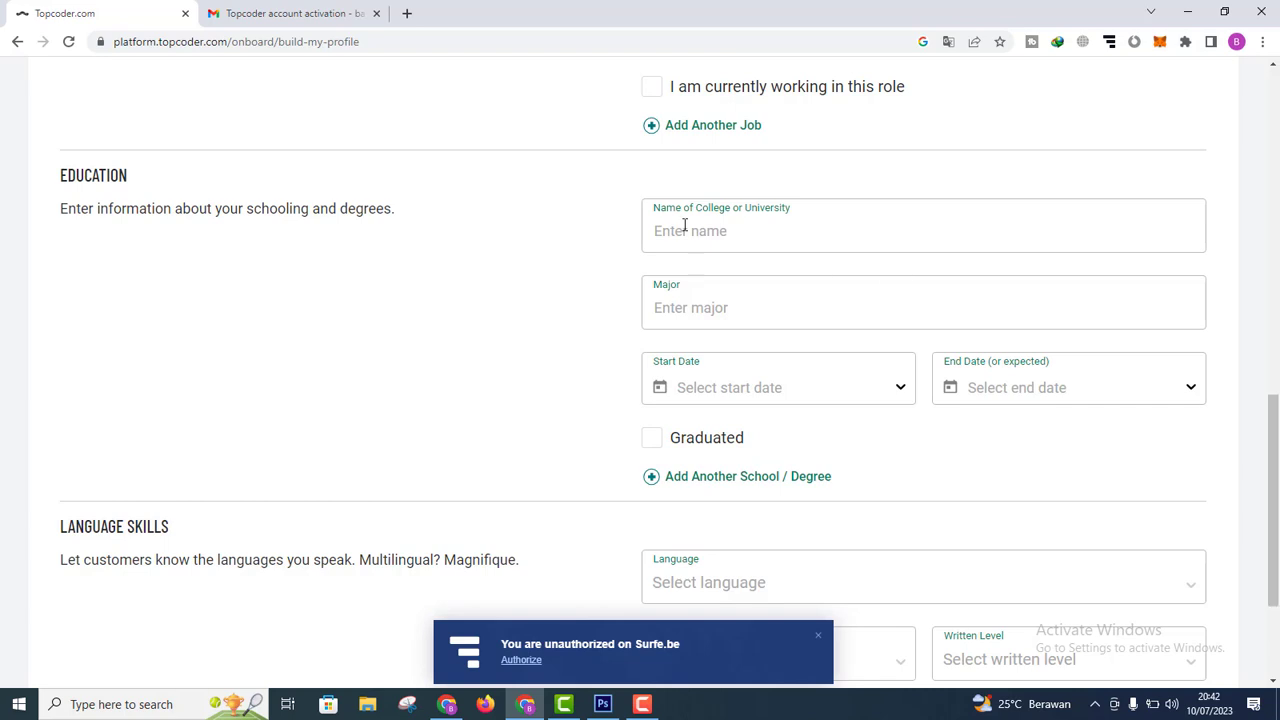
Step: Enter 'Stmik Widya Pratama Pekalongan' as the college and IT as the major
left_click(685, 225)
type("Stmik Widya Pratama P")
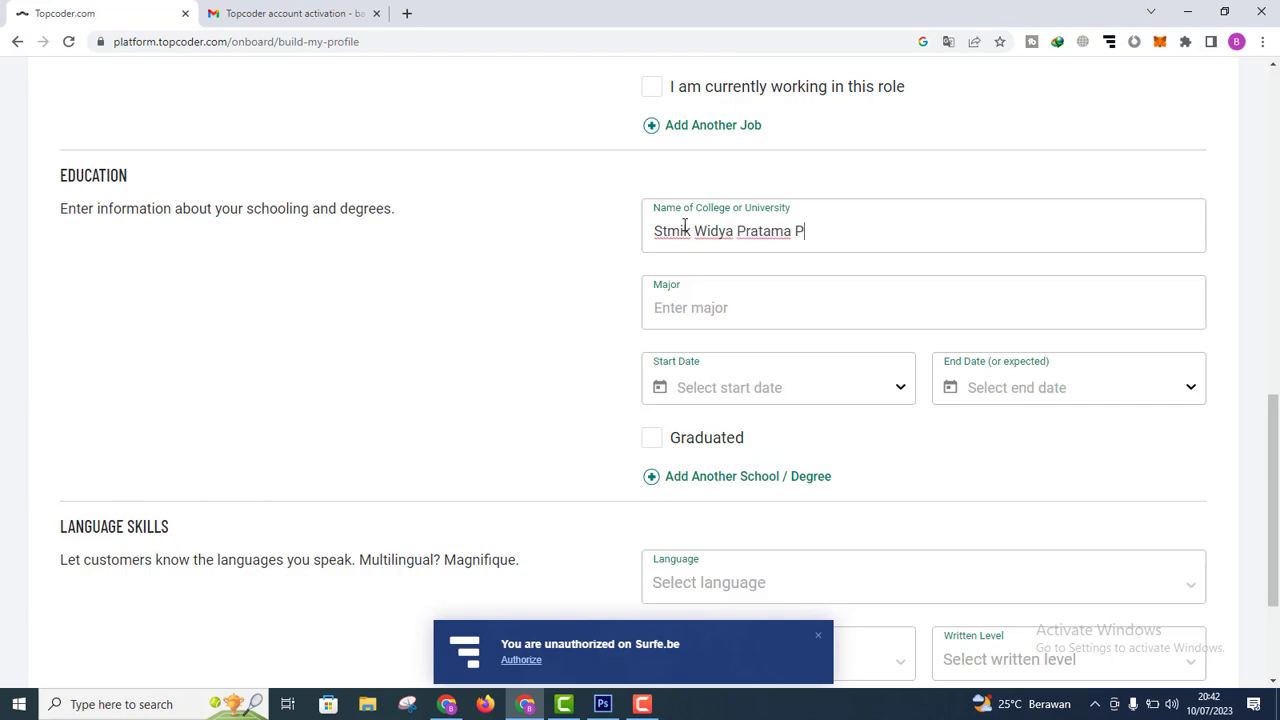
type("ekalongan")
key("Tab")
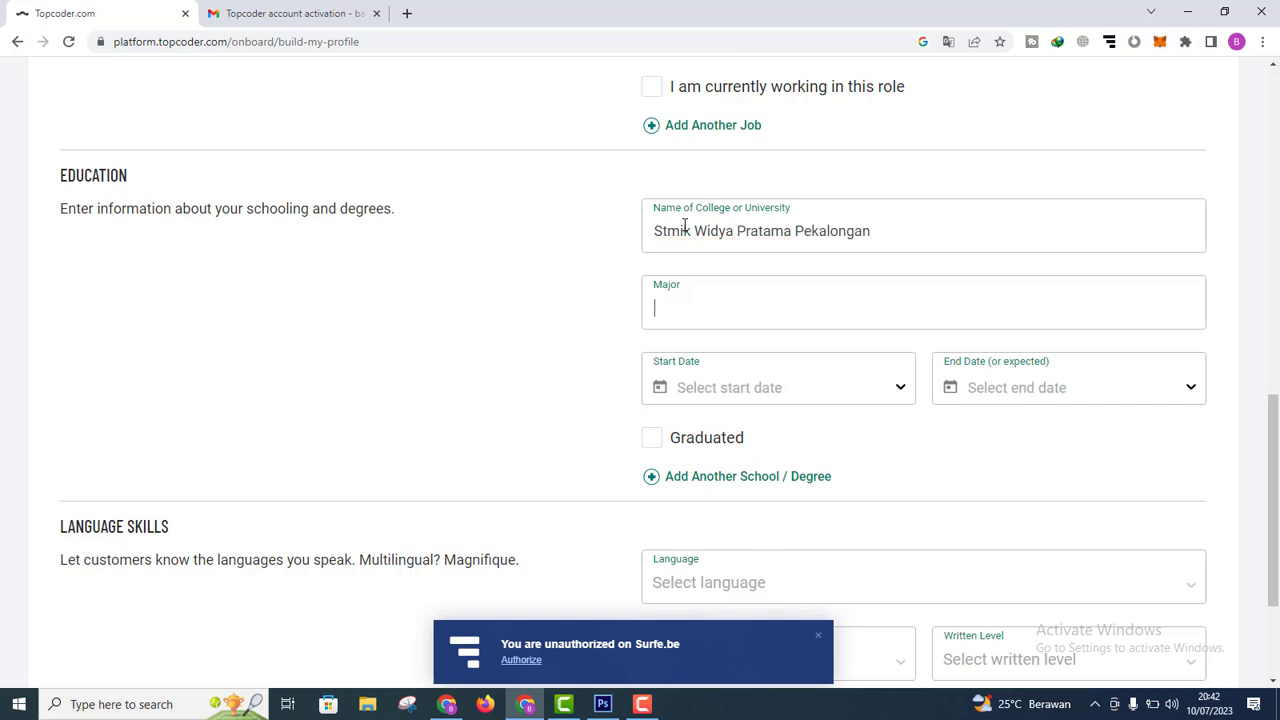
type("IT")
Step: Set the education end year to 2011 in the end date calendar
left_click(1088, 380)
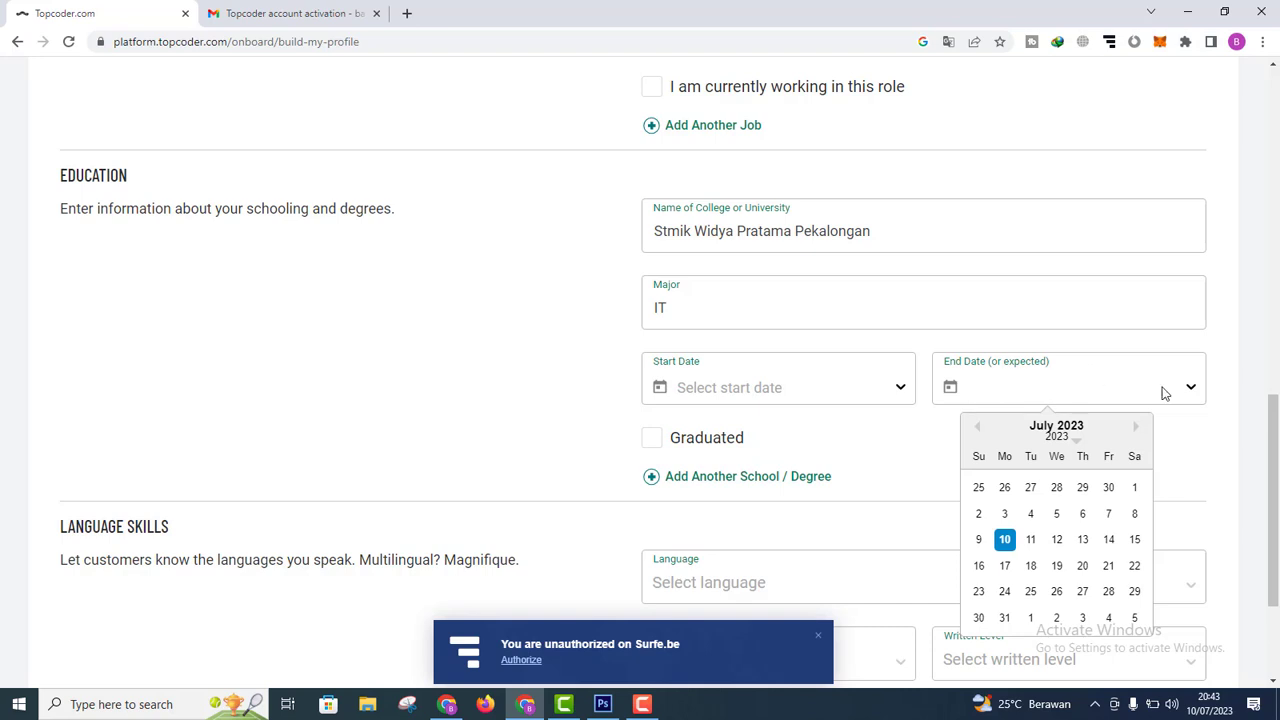
left_click(1056, 437)
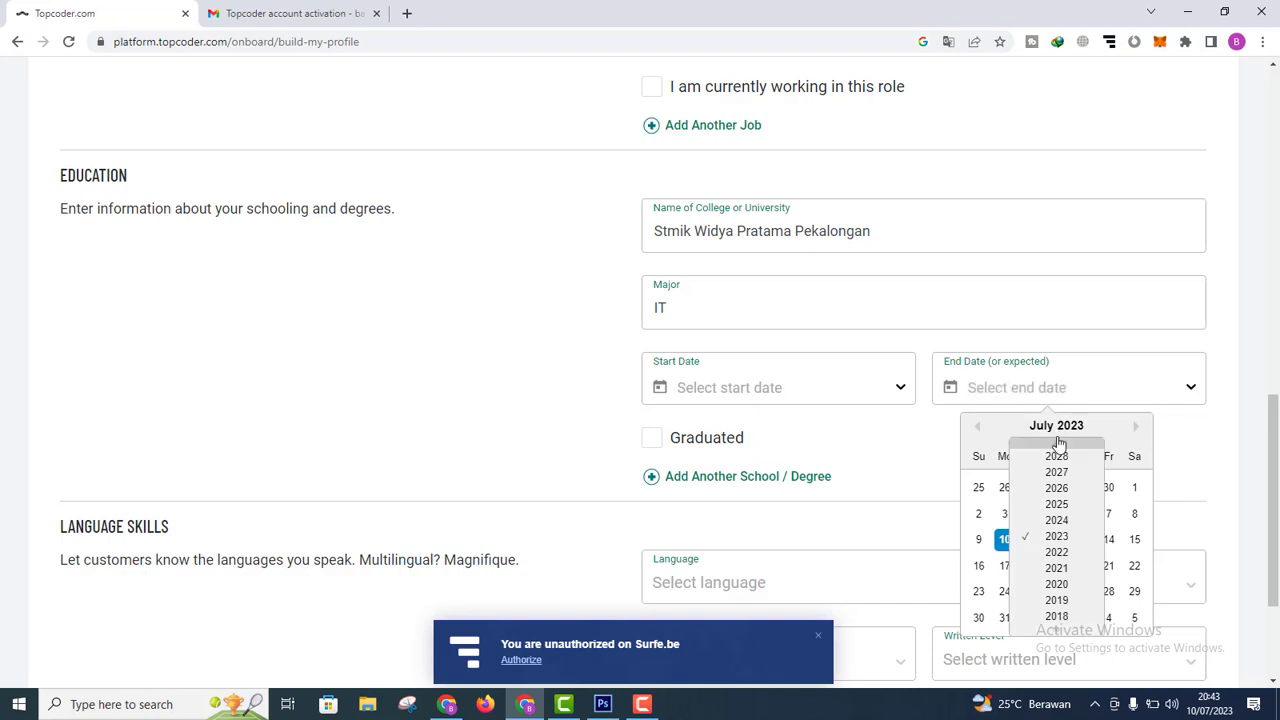
left_click(1120, 450)
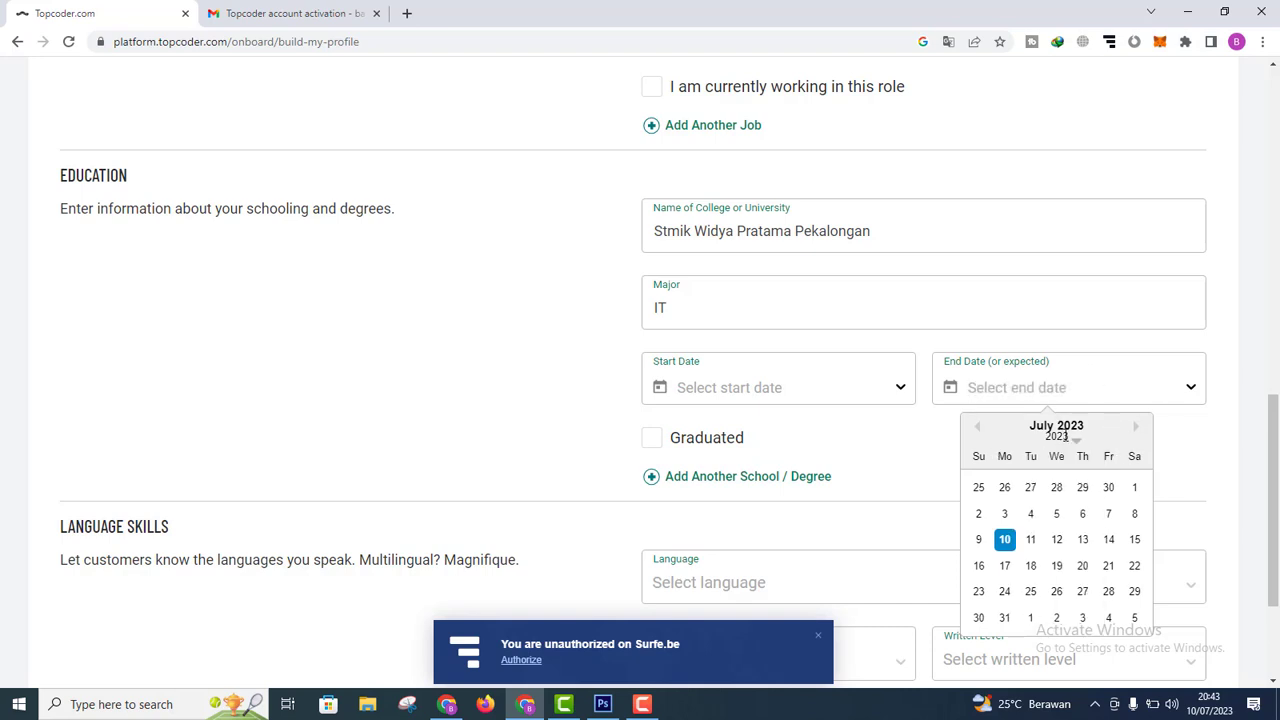
left_click(1066, 444)
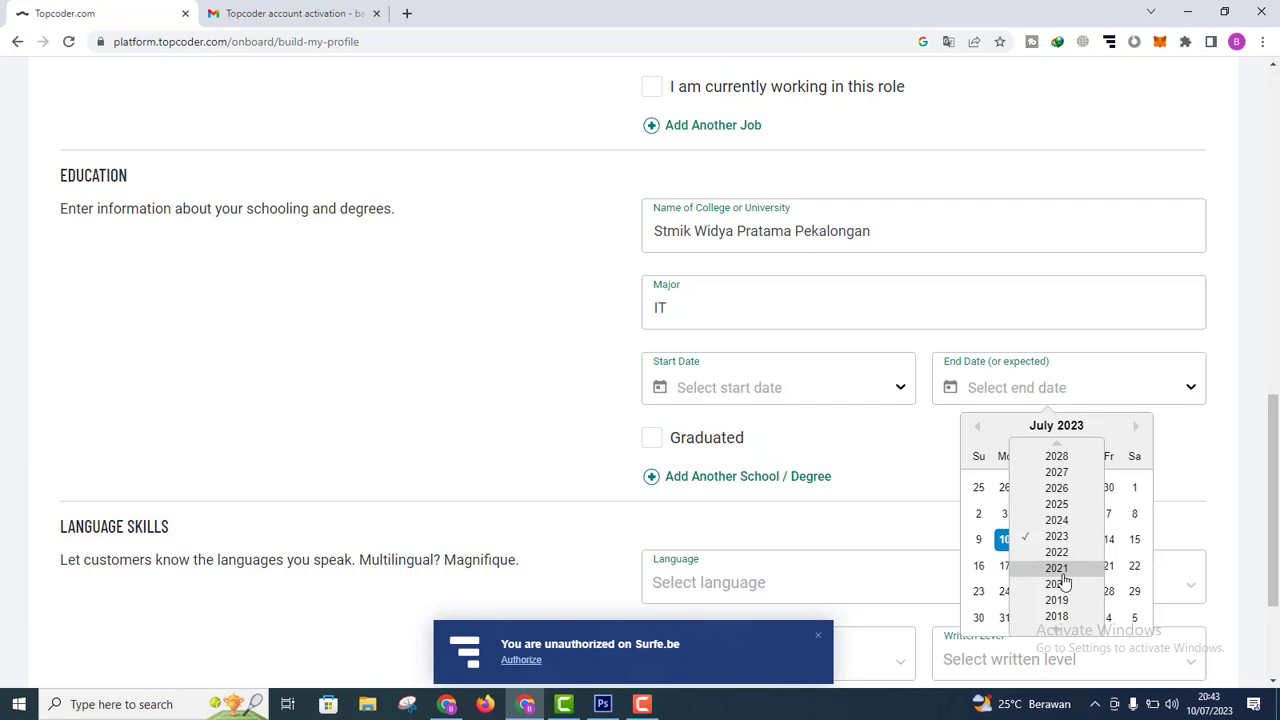
left_click(1062, 631)
left_click(1062, 631)
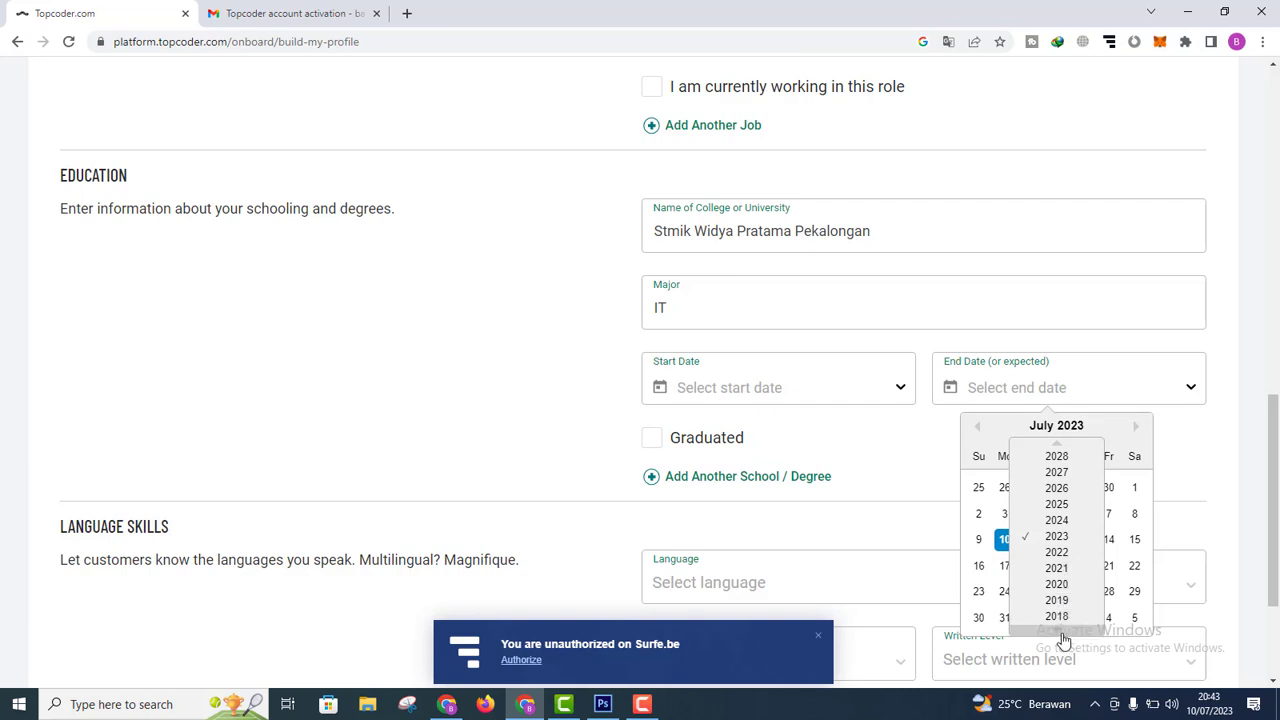
left_click(1062, 631)
left_click(1062, 631)
left_click(1062, 631)
left_click(1062, 631)
left_click(1062, 631)
left_click(1062, 631)
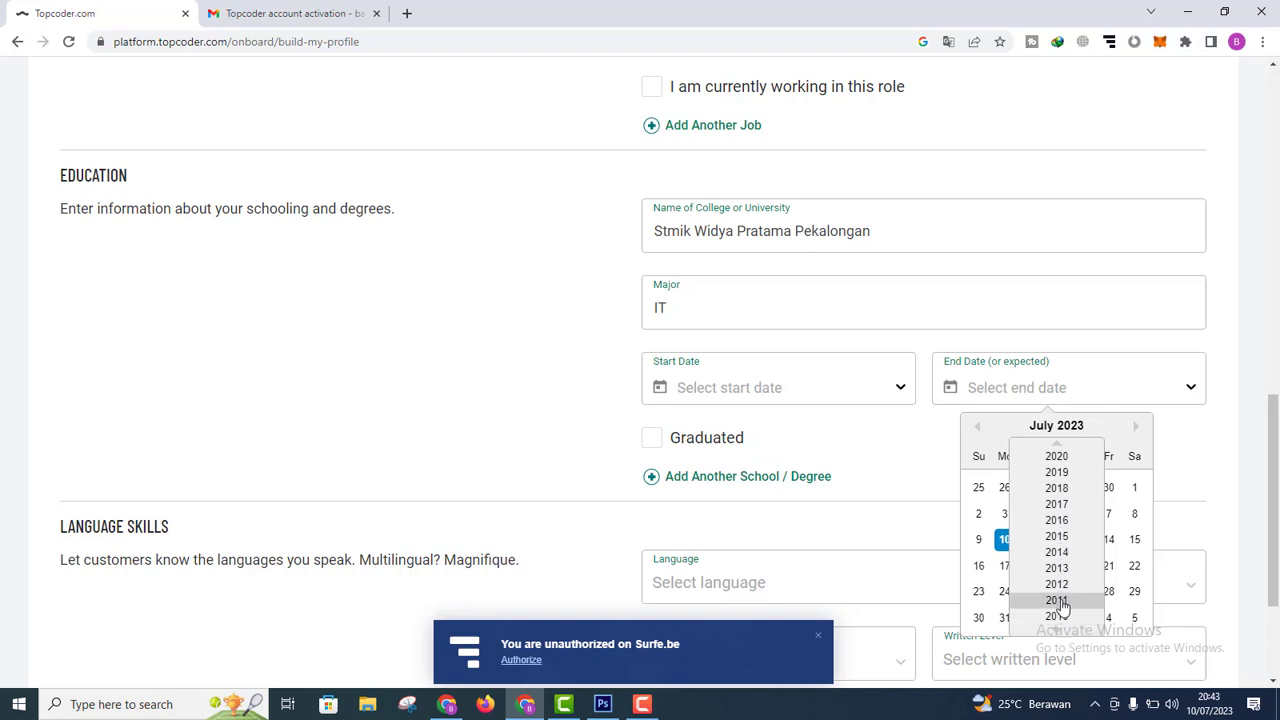
left_click(1057, 600)
left_click(1220, 466)
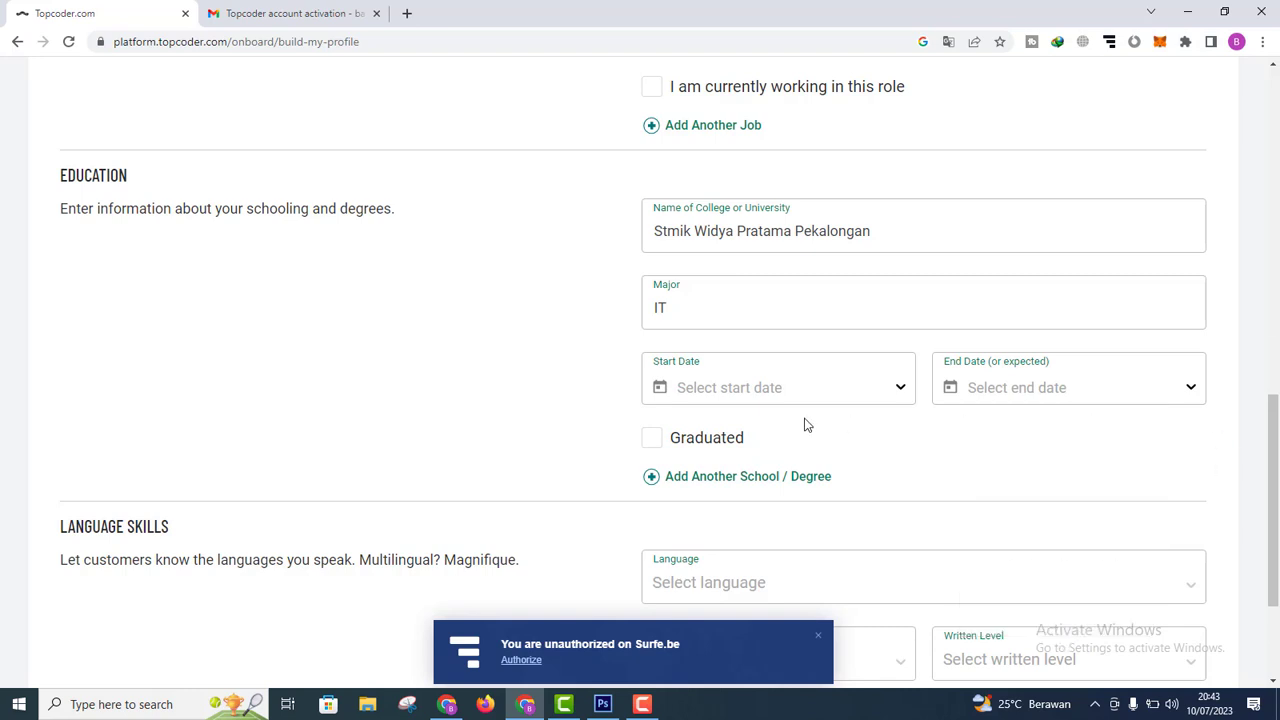
Step: Set the education start date to 07/12/2008 and mark the entry as Graduated
left_click(824, 386)
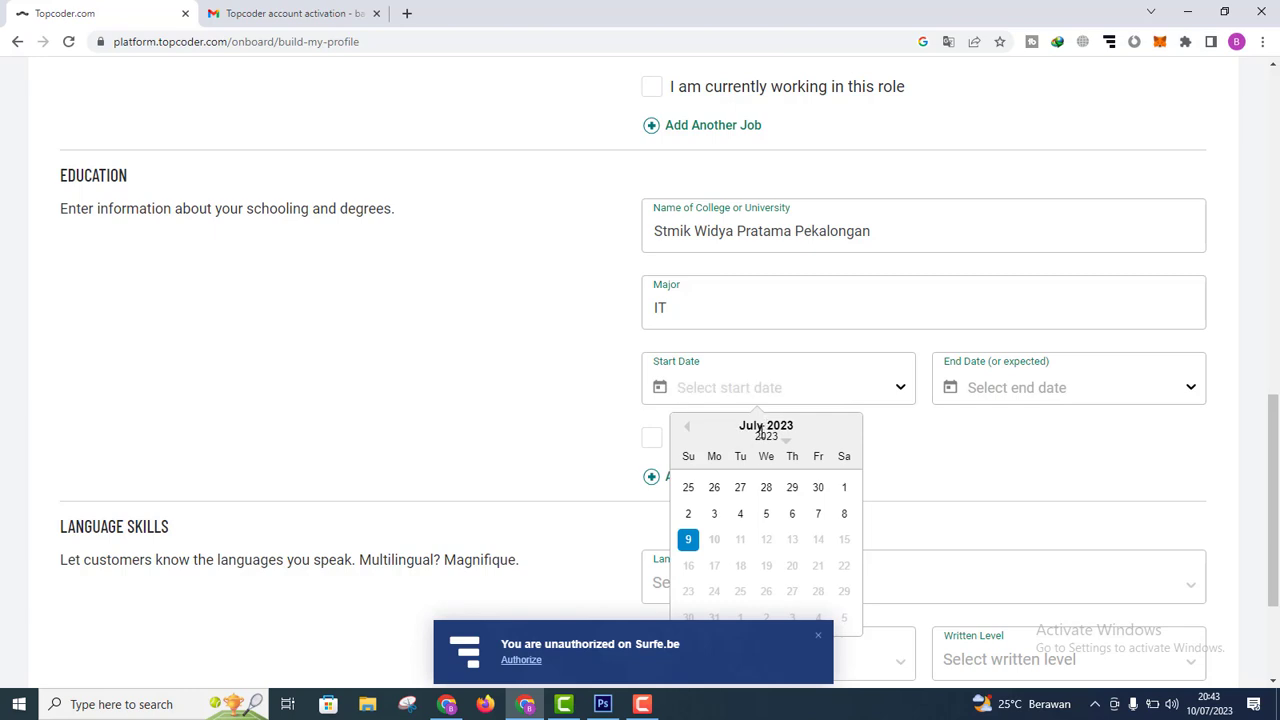
left_click(770, 440)
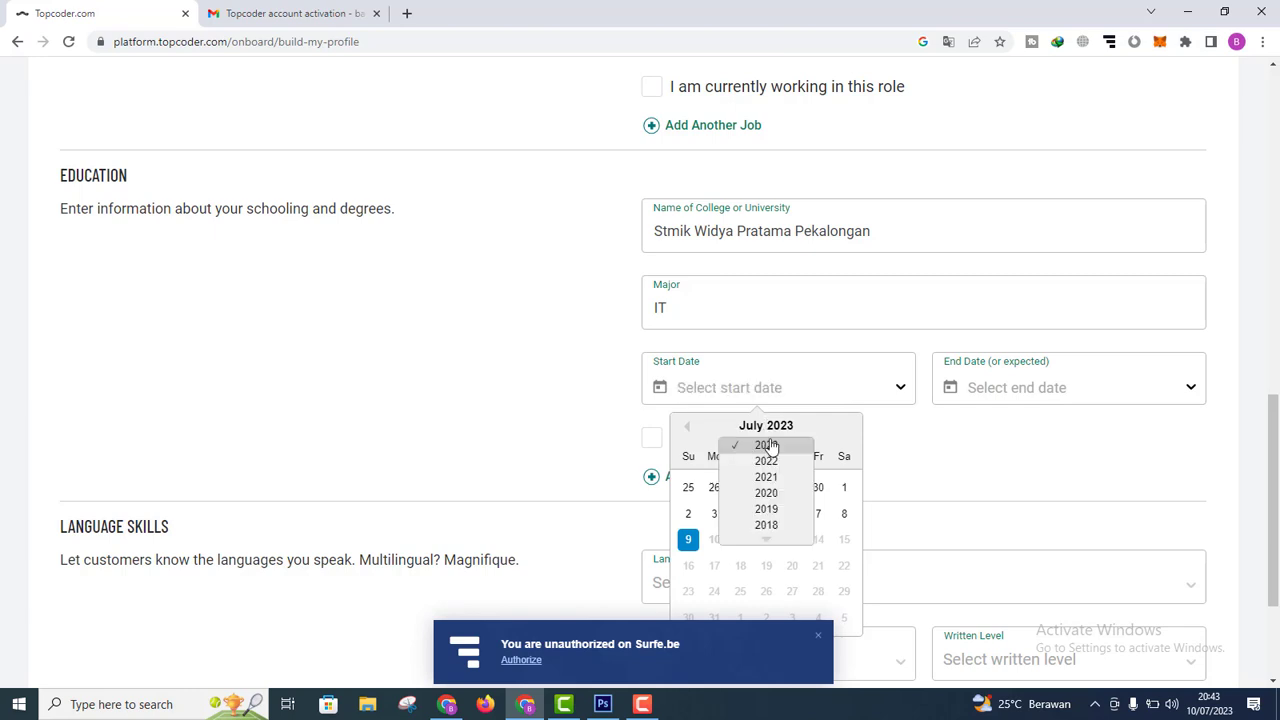
left_click(772, 540)
left_click(768, 540)
left_click(766, 387)
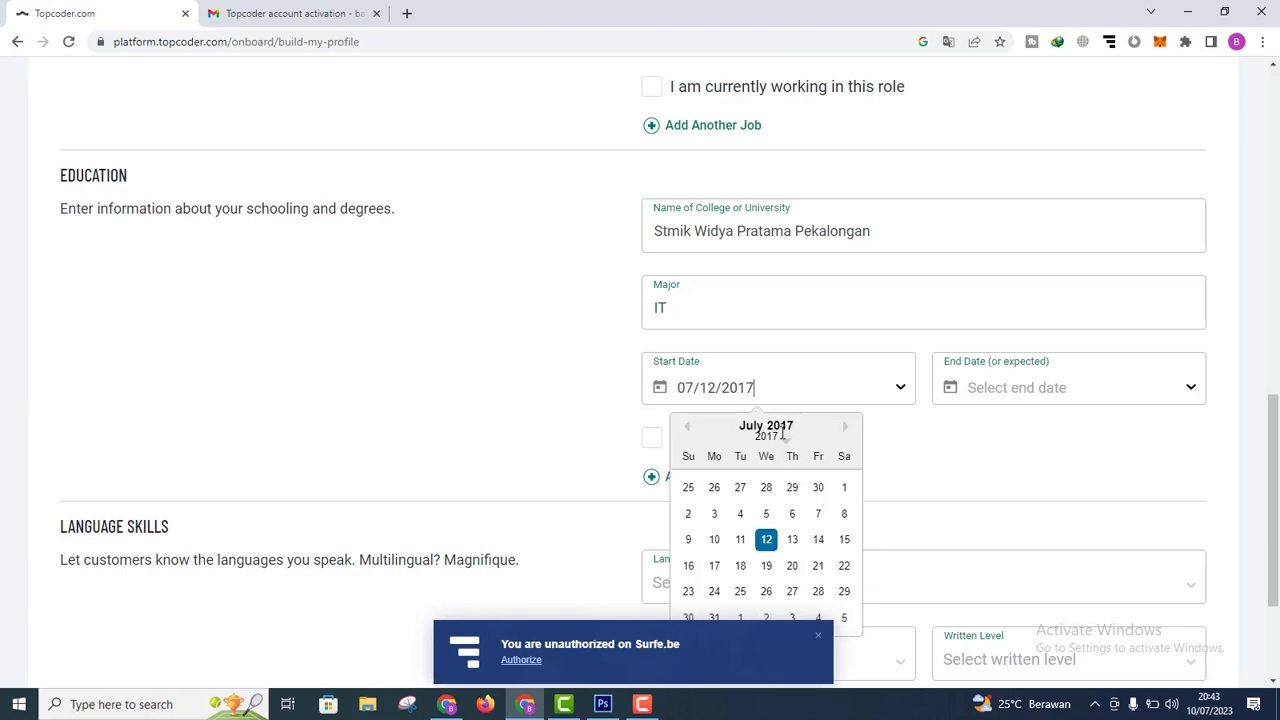
key("BackSpace")
key("BackSpace")
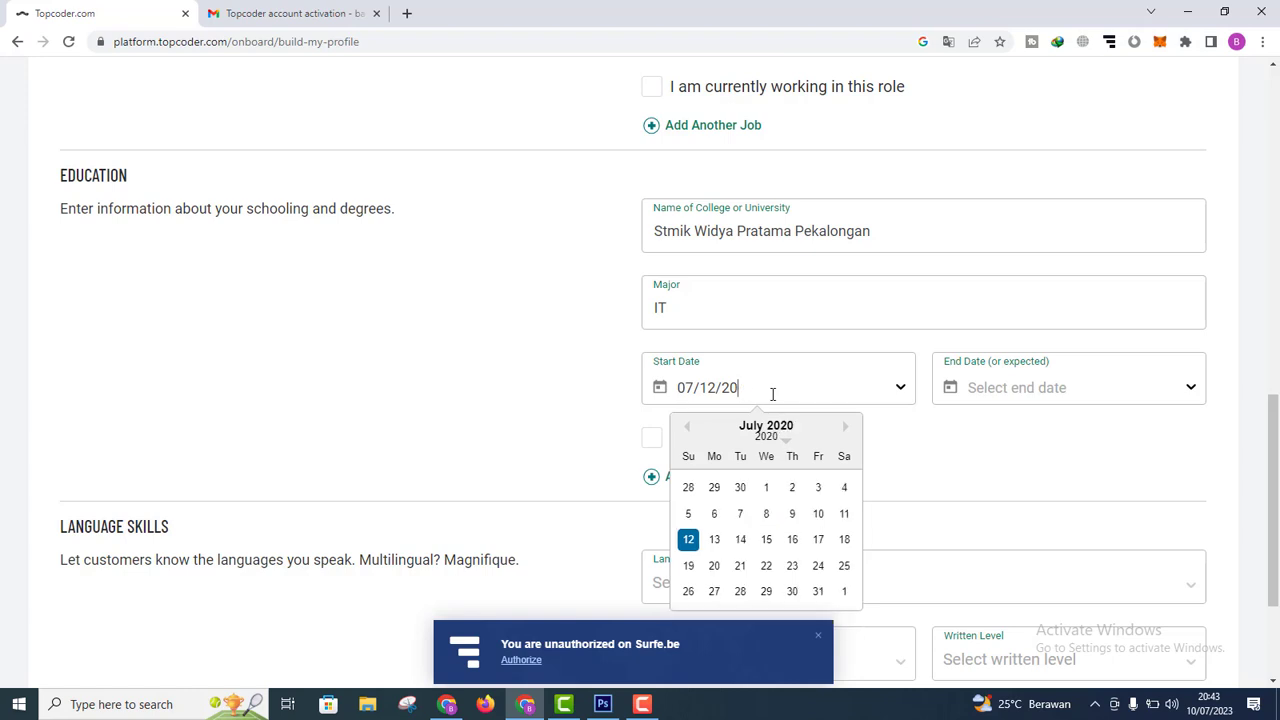
type("08")
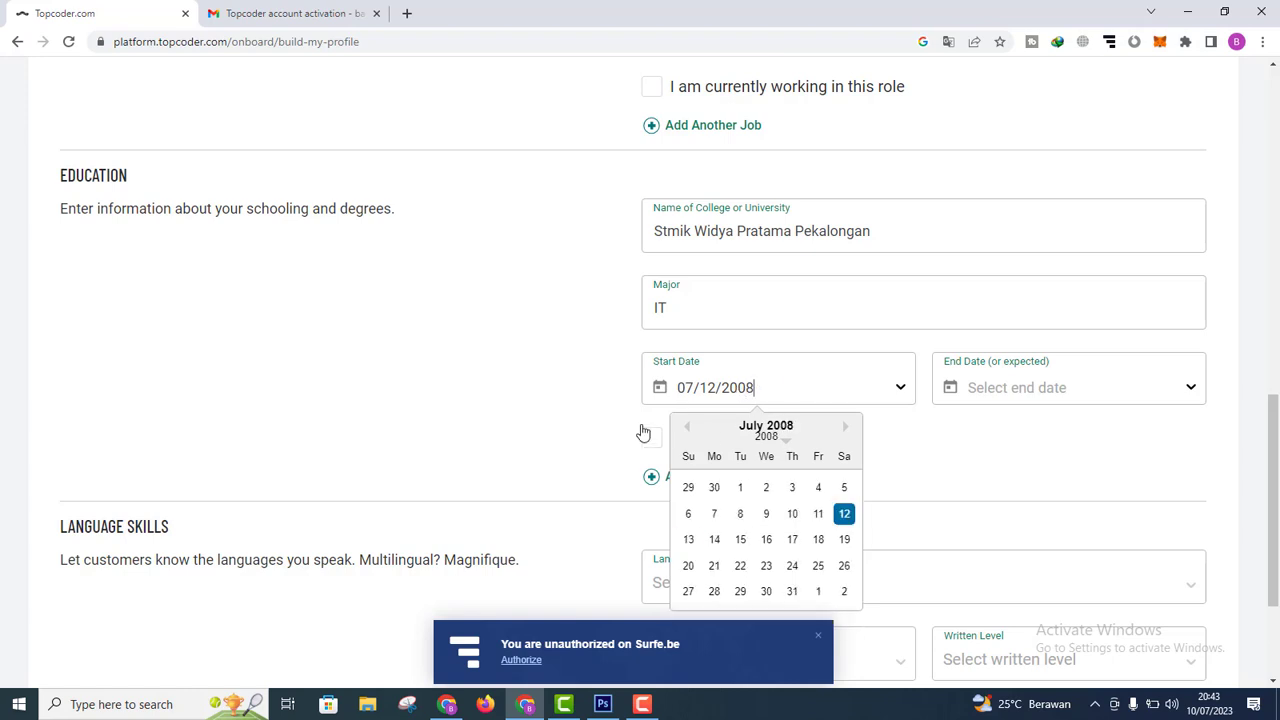
left_click(469, 385)
scroll(841, 437, "down", 1)
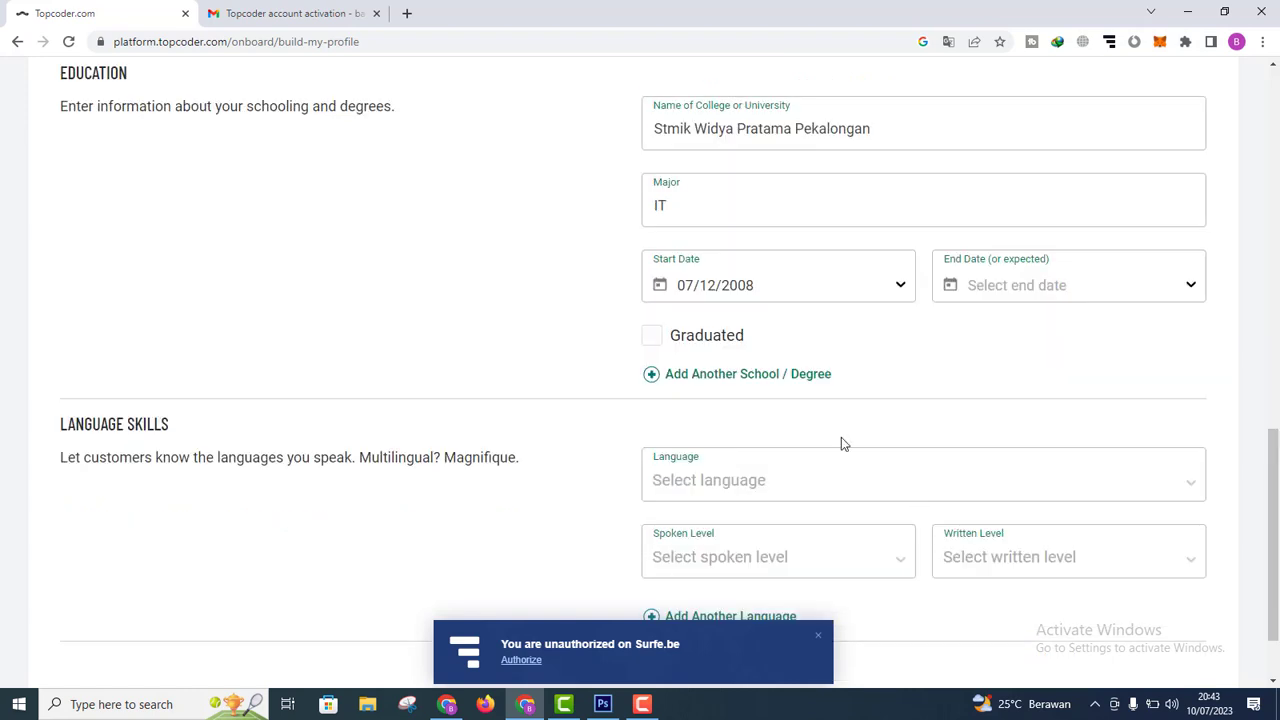
left_click(664, 343)
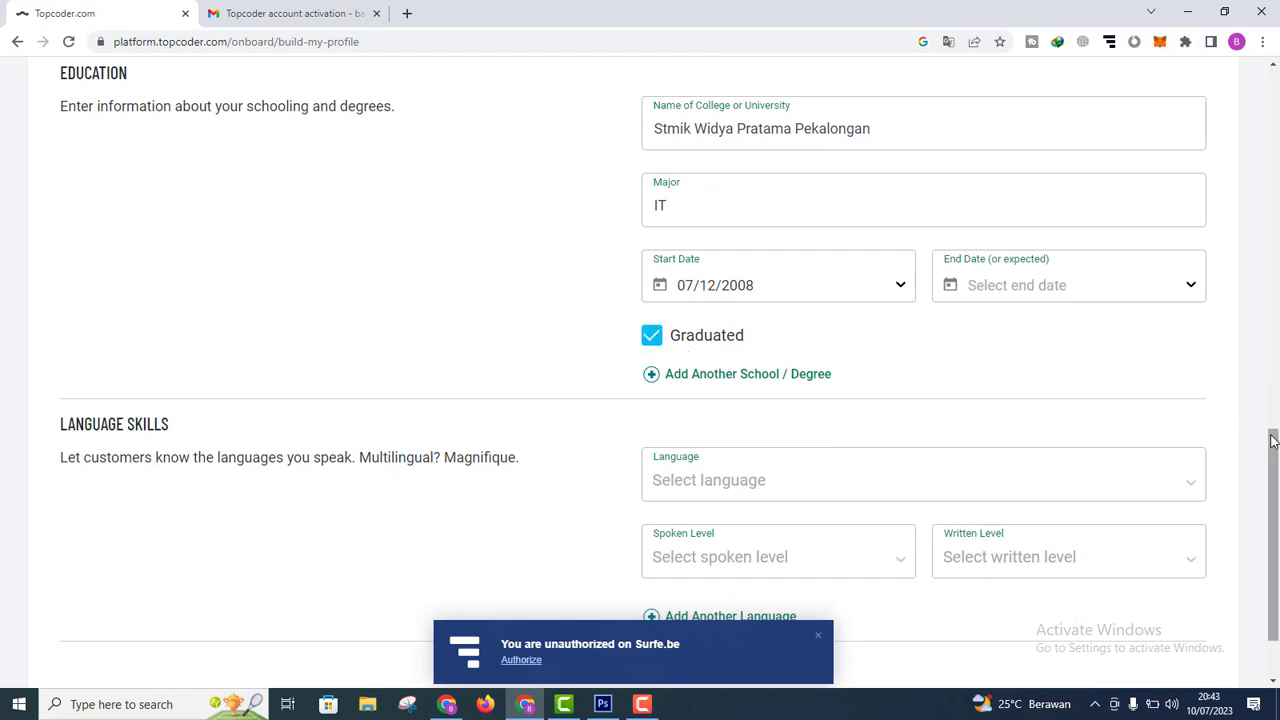
scroll(1278, 510, "down", 1)
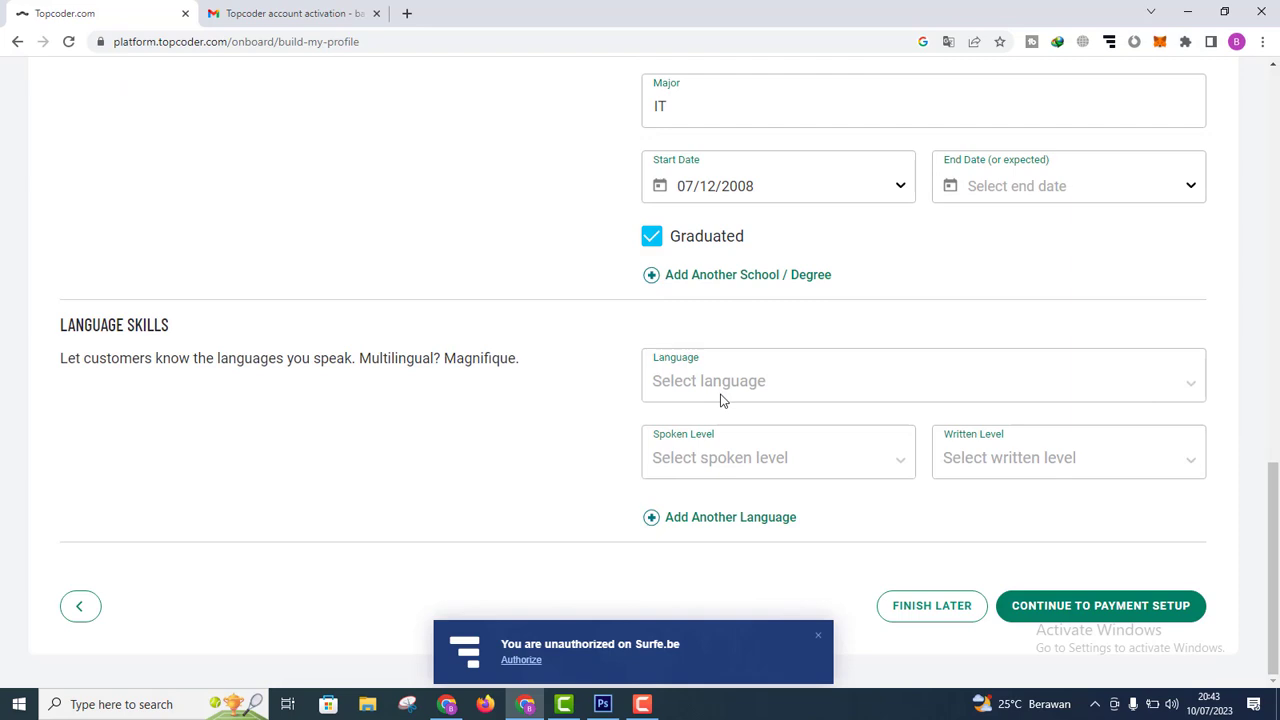
Step: Choose Indonesian in the Language dropdown
left_click(731, 391)
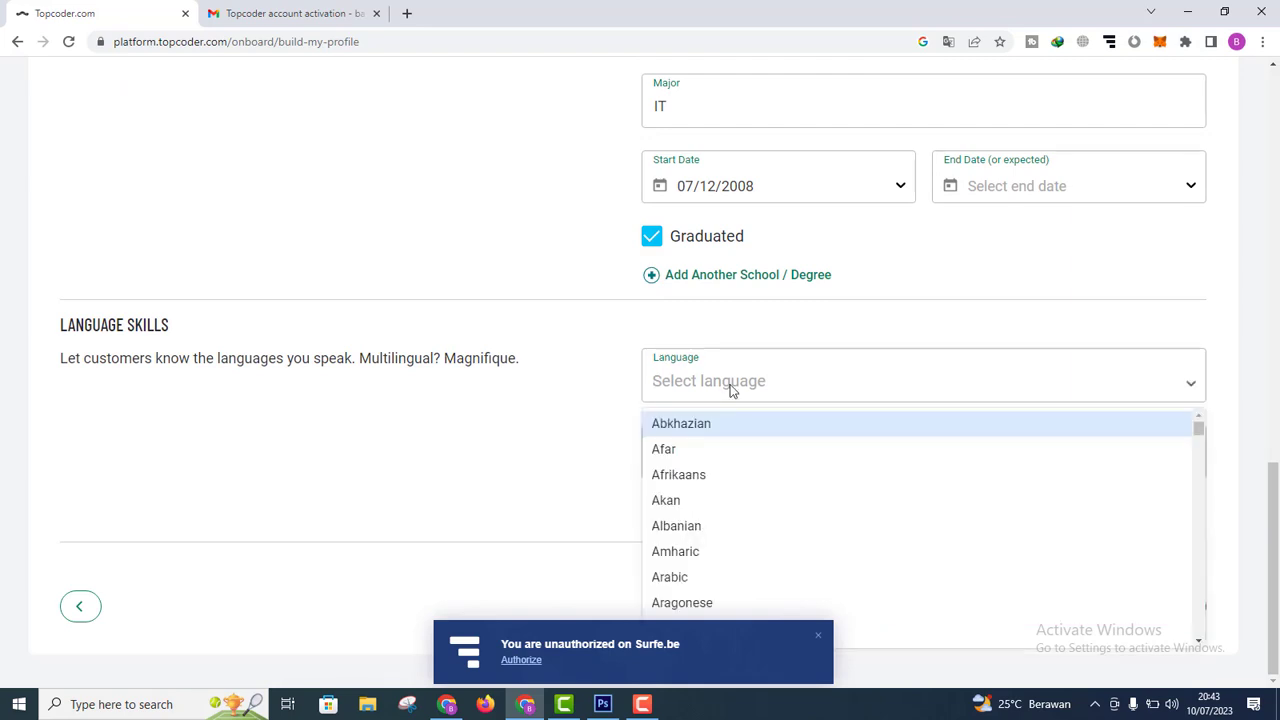
type("IN")
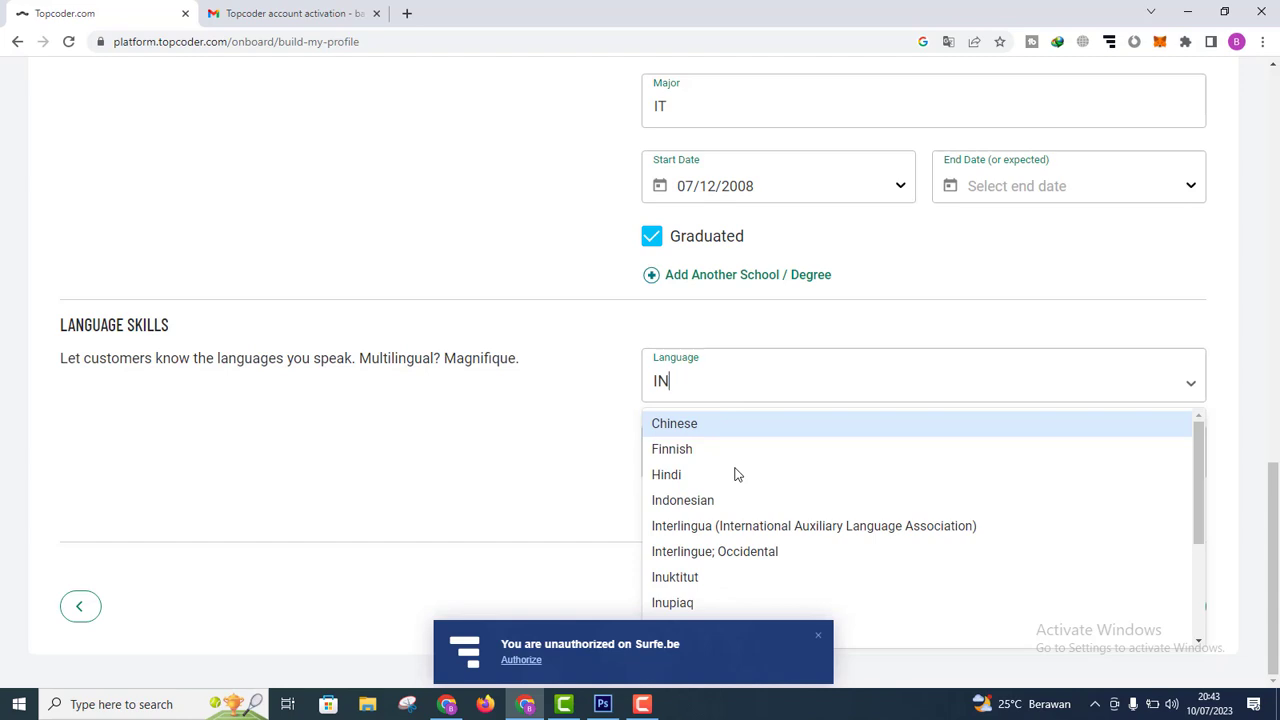
left_click(698, 500)
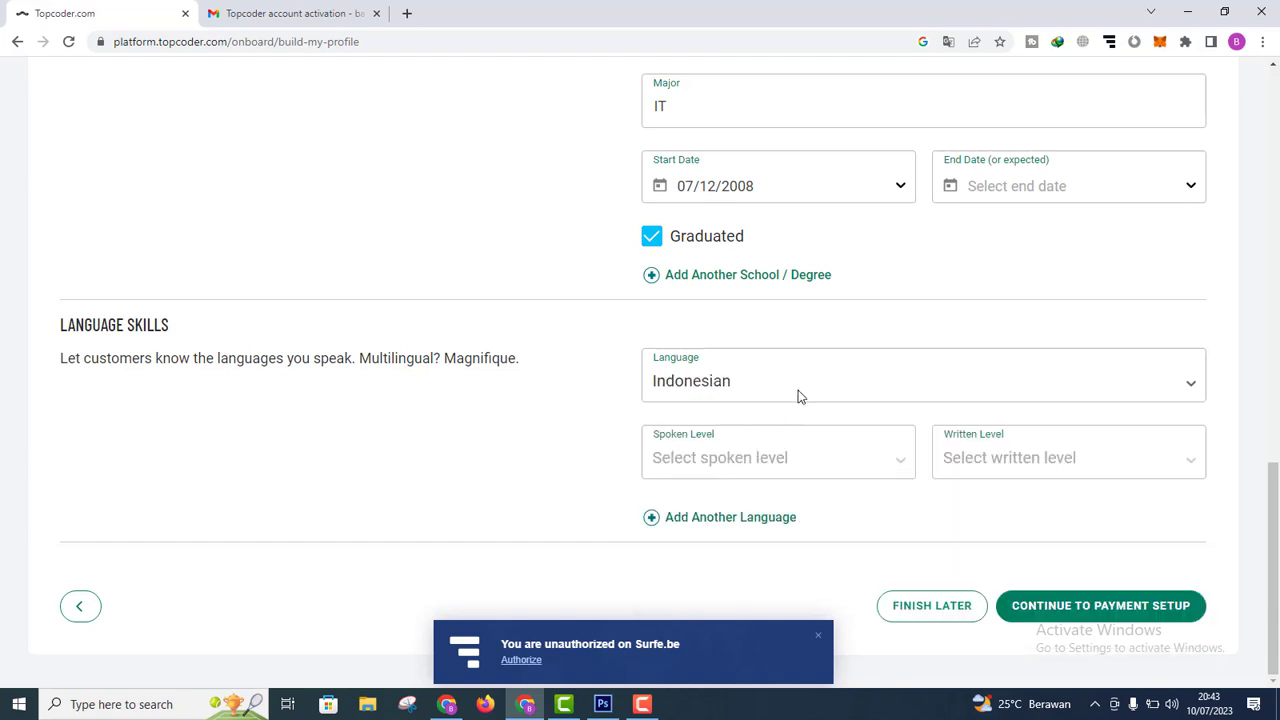
left_click(802, 390)
left_click(802, 390)
Step: Set both the Spoken Level and the Written Level to Advanced
left_click(725, 477)
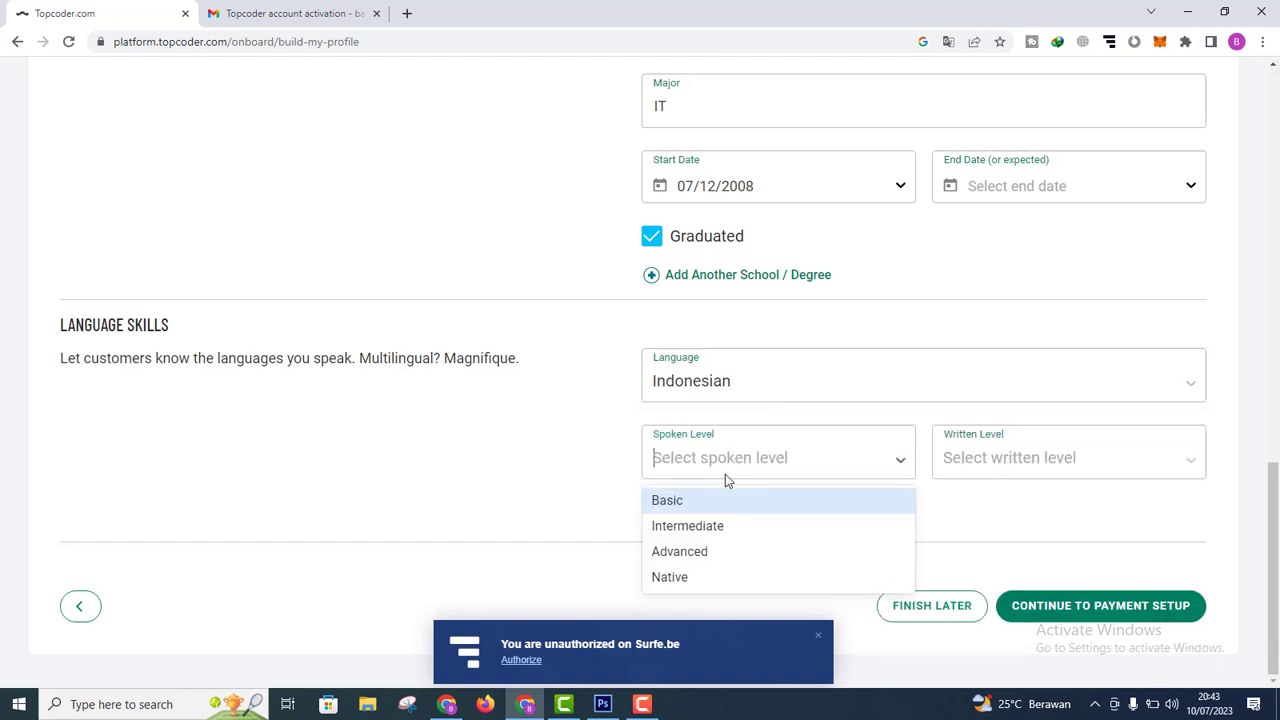
left_click(708, 551)
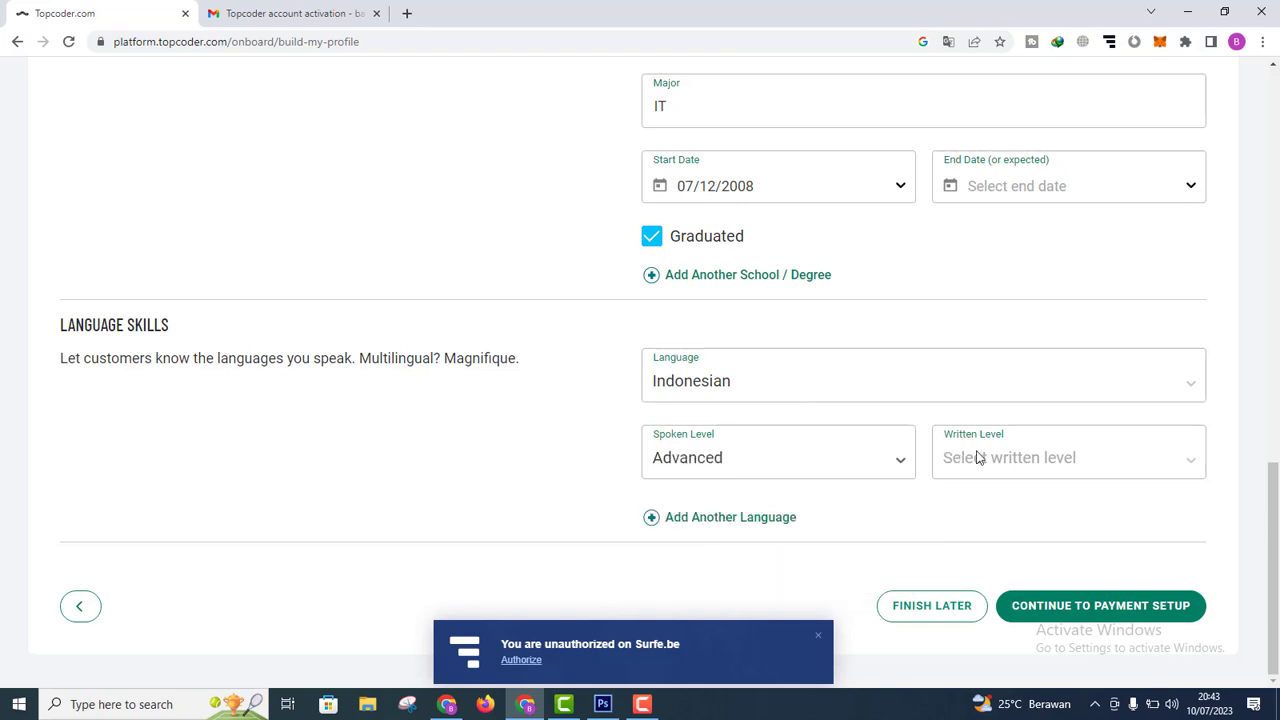
left_click(1003, 458)
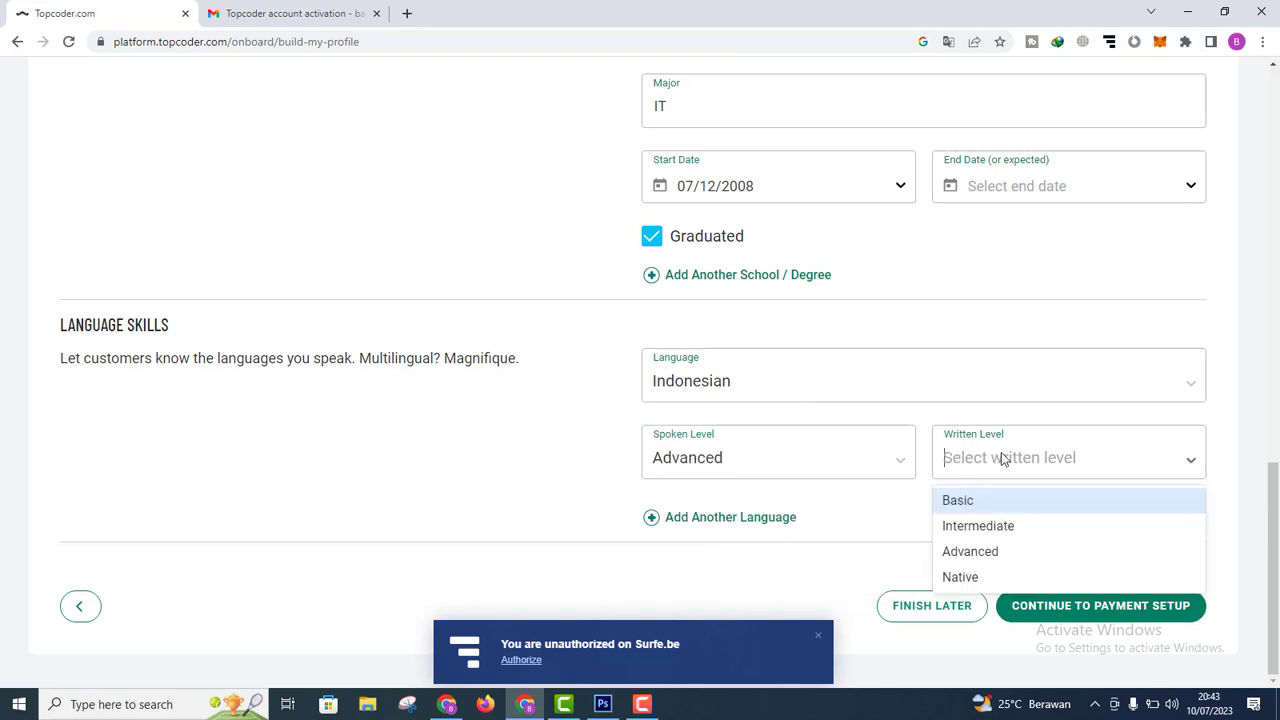
left_click(983, 551)
left_click(1078, 458)
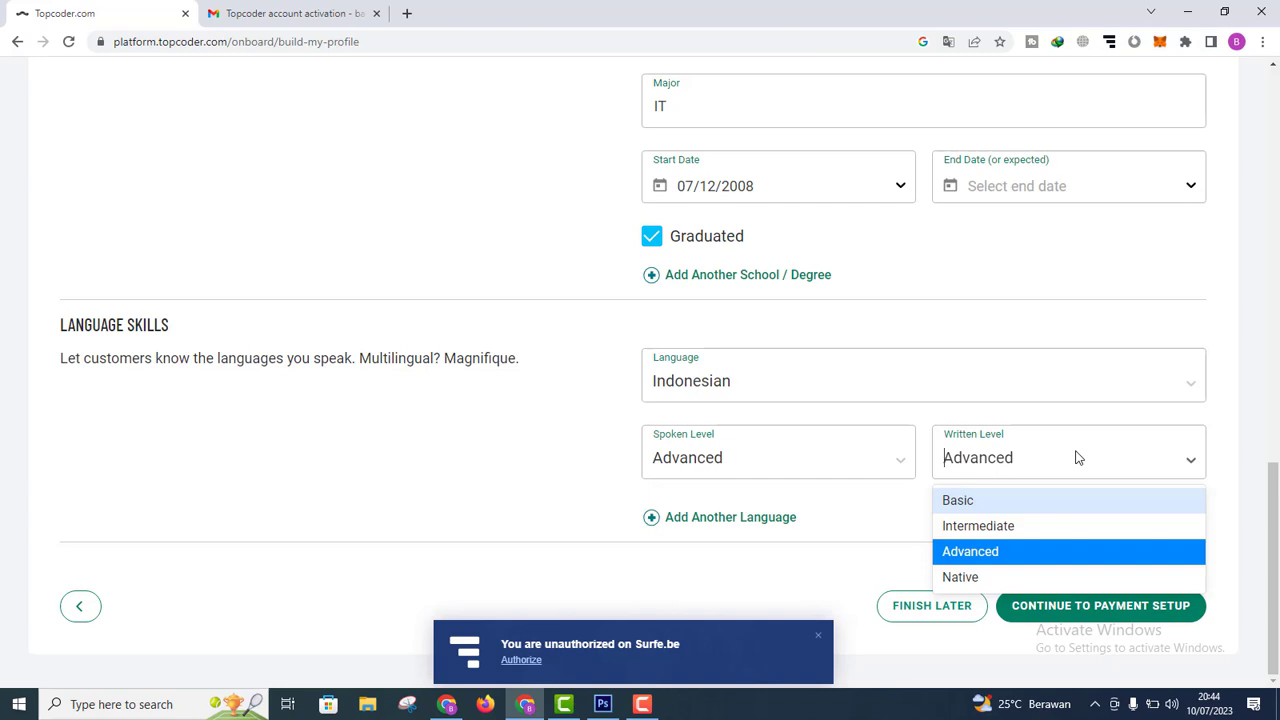
left_click(979, 553)
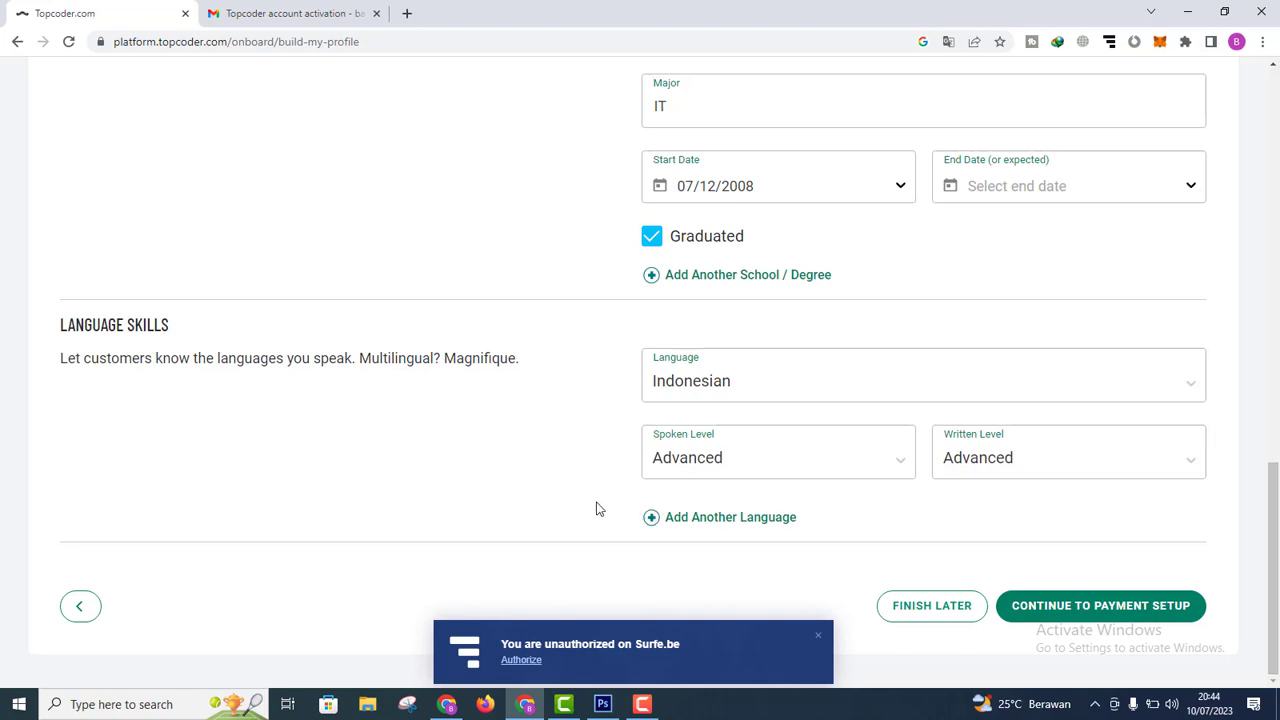
Step: Add a second language entry for English, with both spoken and written levels at Intermediate
left_click(689, 517)
left_click(684, 587)
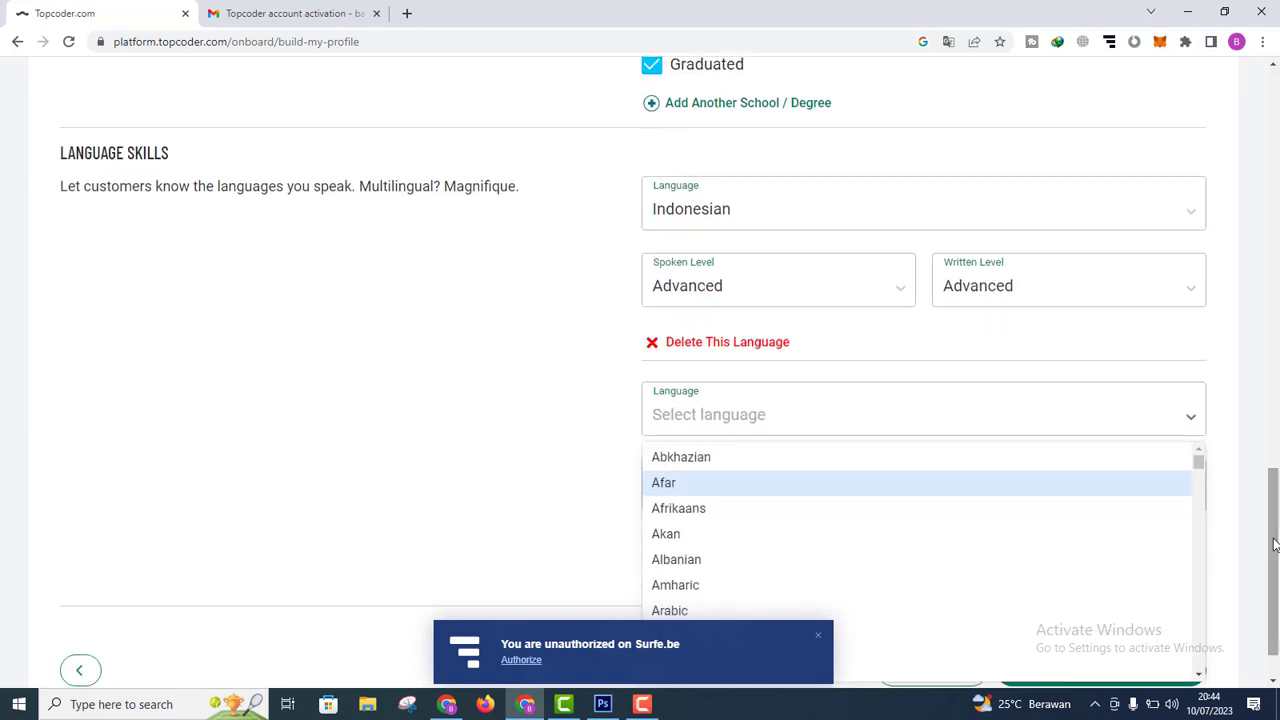
type("DN")
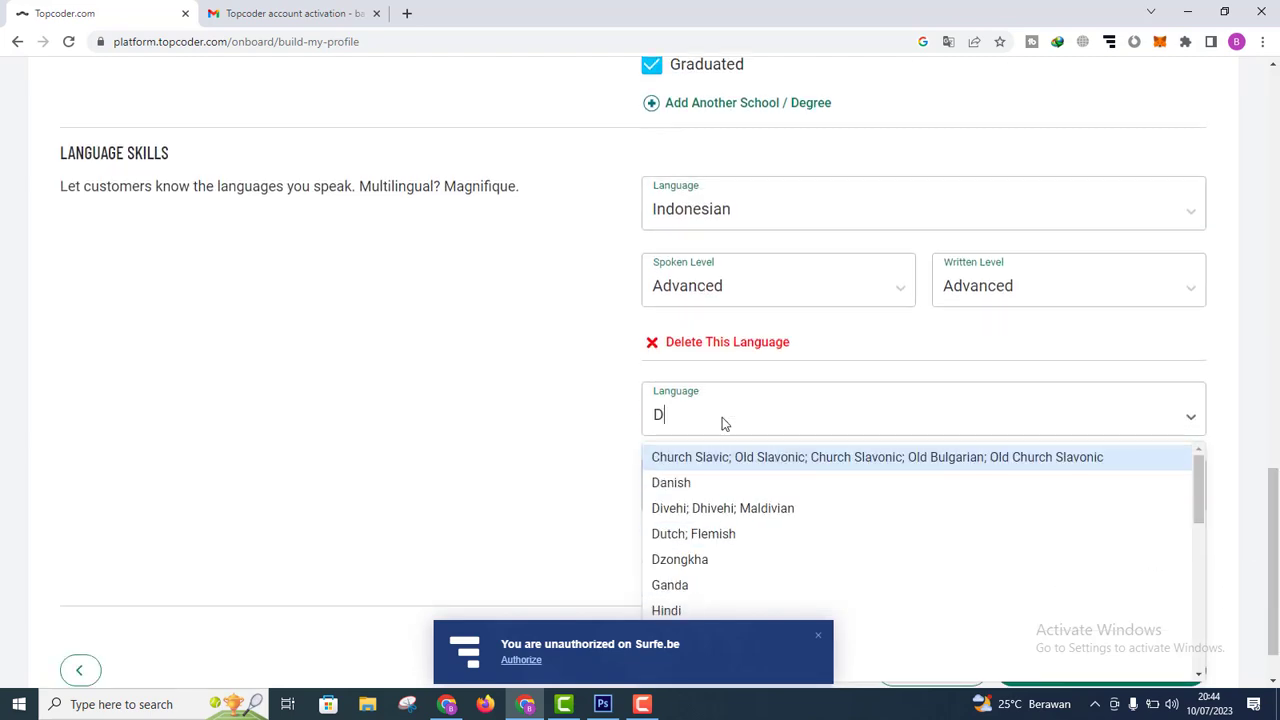
key("BackSpace")
key("BackSpace")
type("EN")
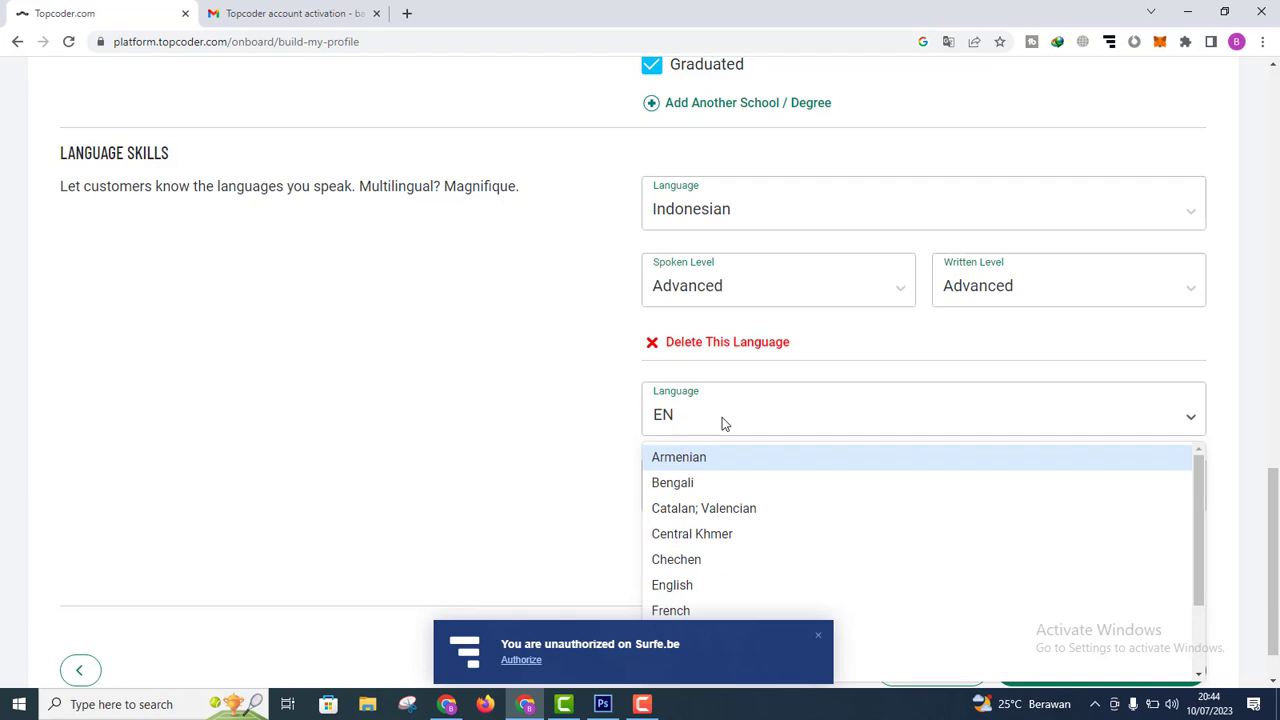
type("G")
left_click(698, 487)
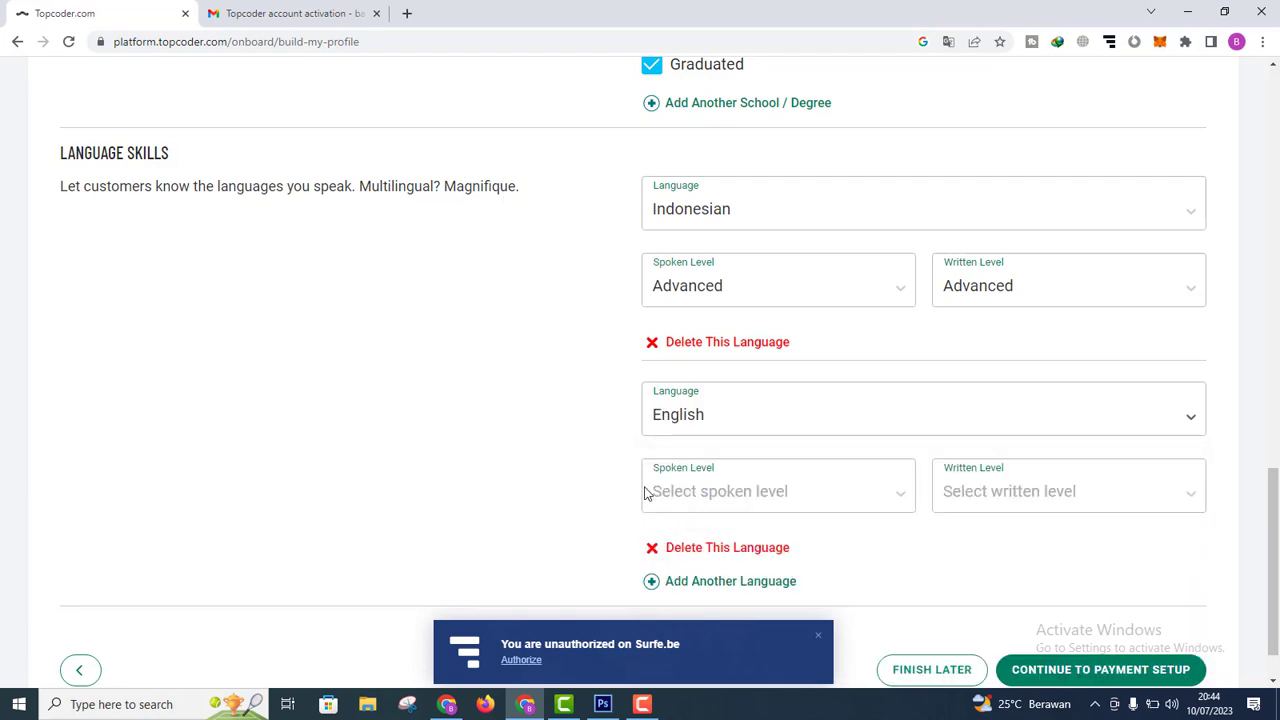
left_click(749, 496)
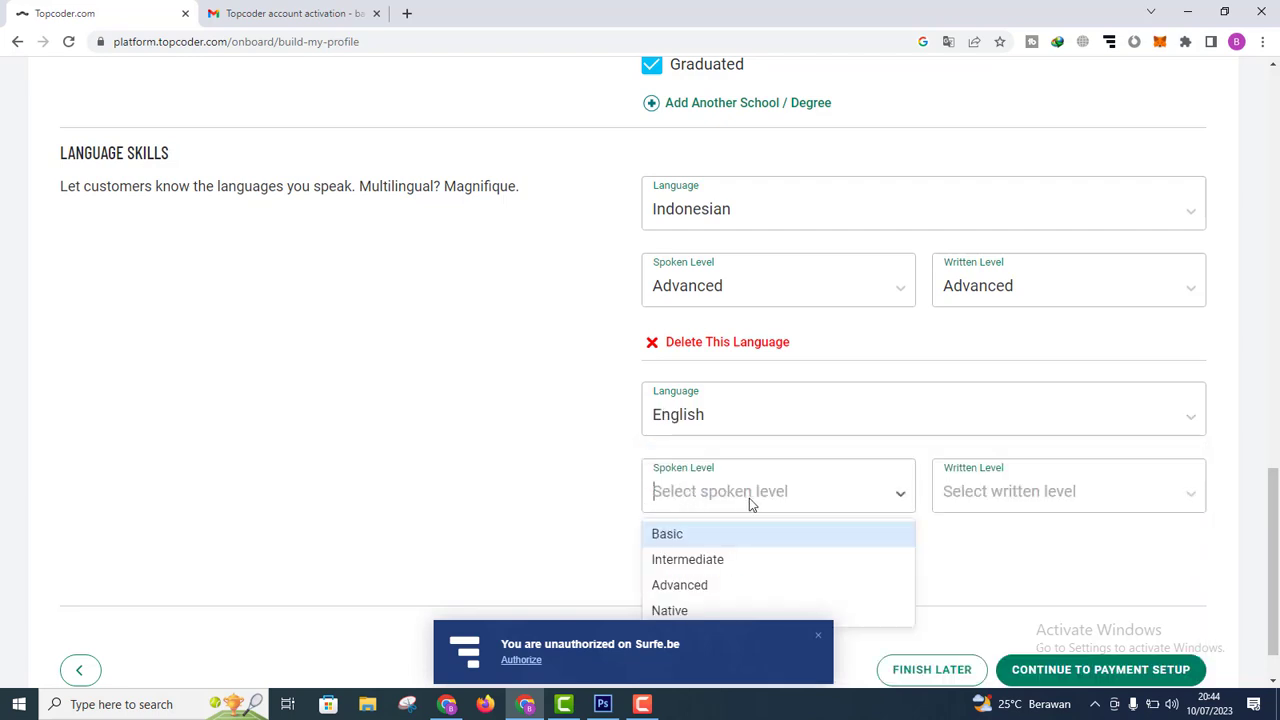
left_click(745, 560)
left_click(1030, 494)
left_click(995, 560)
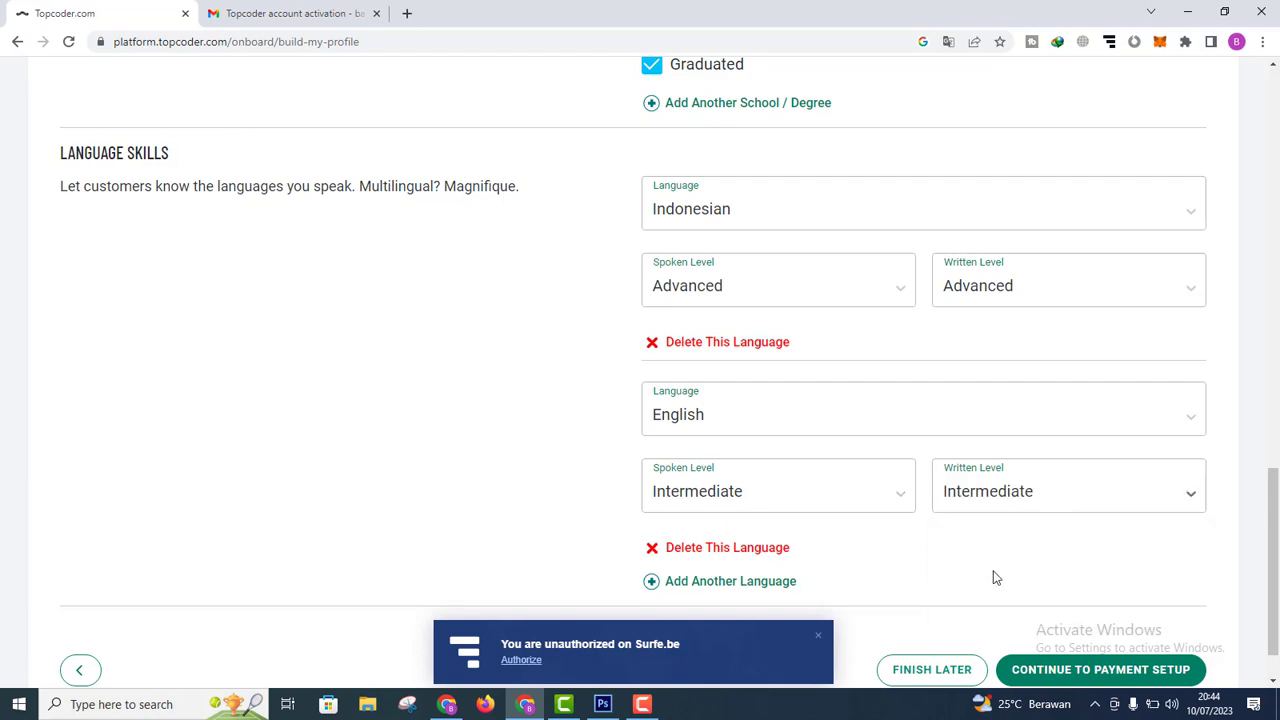
scroll(756, 480, "down", 1)
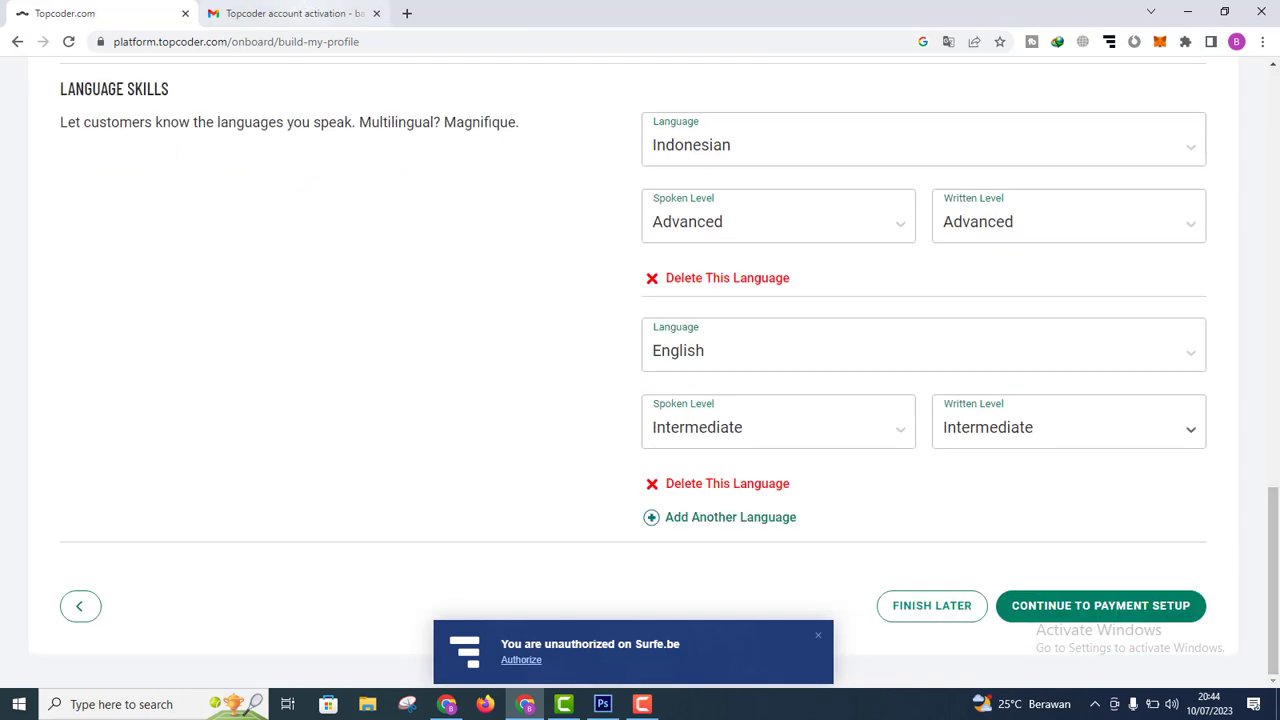
Step: Continue past profile setup and browse the home page's Marathon Match 147, gigs and news feed
left_click(1057, 610)
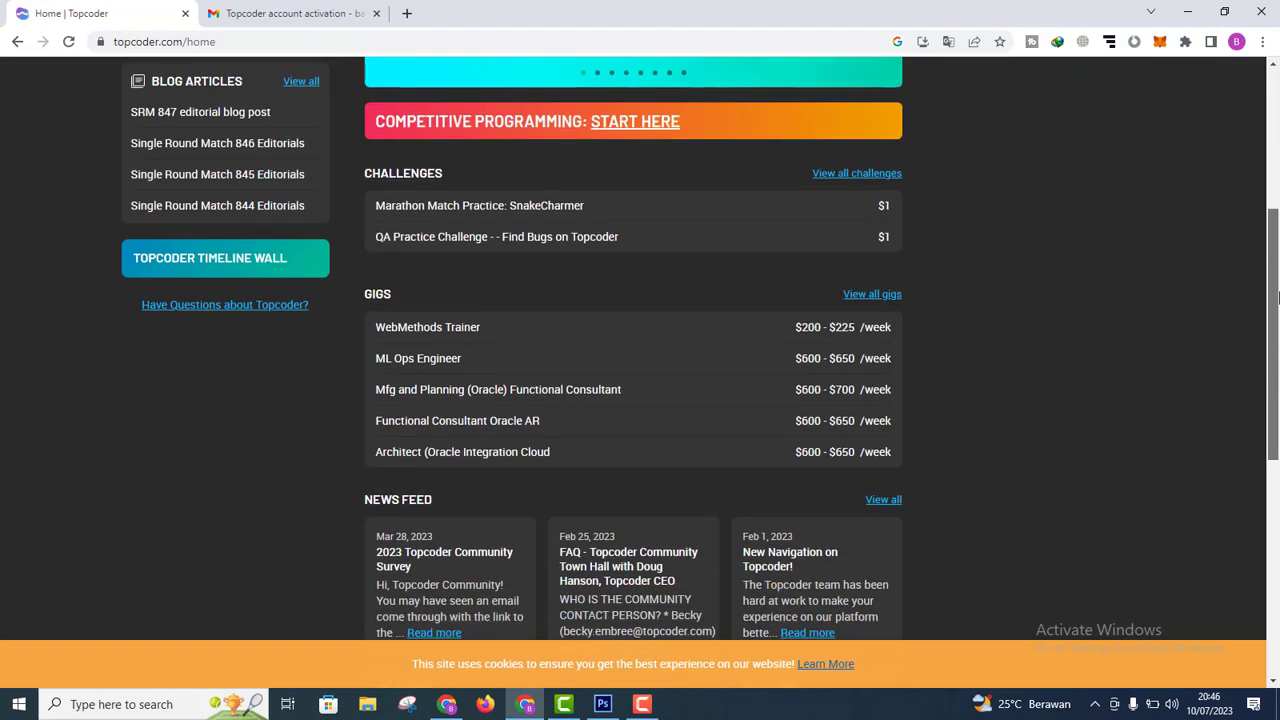
scroll(1278, 372, "down", 2)
left_click_drag(1278, 372, 1273, 518)
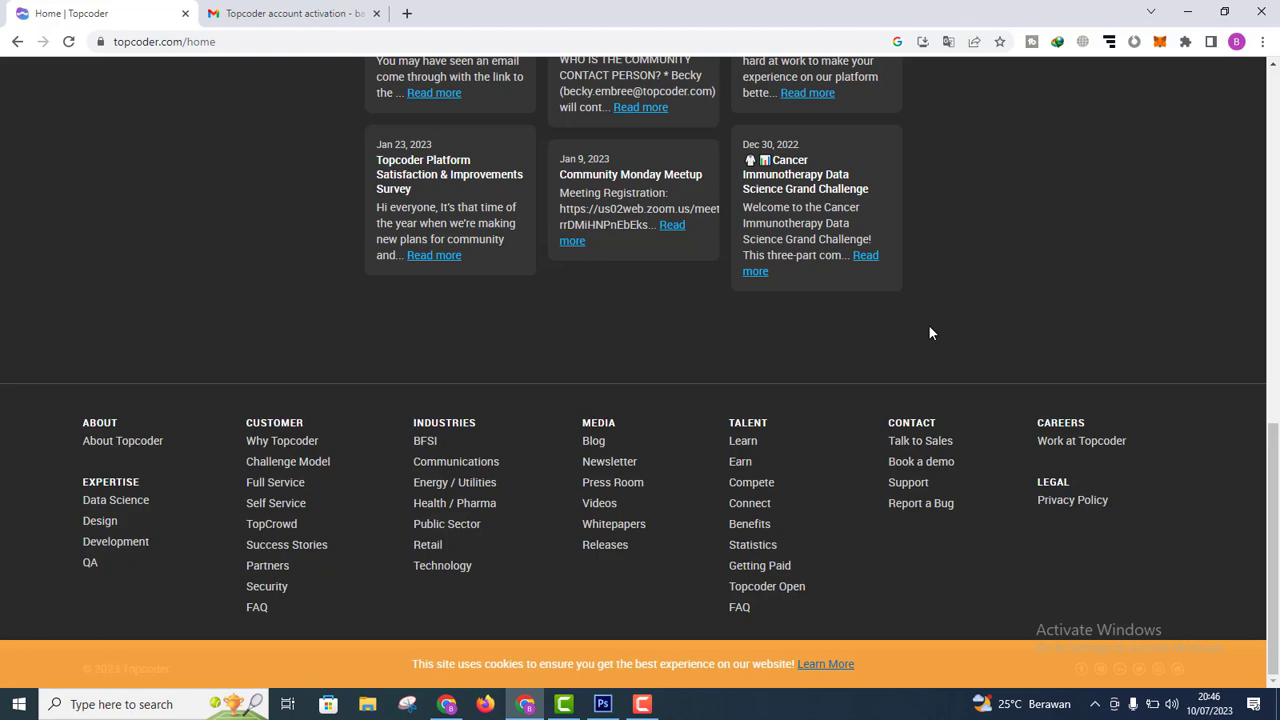
left_click_drag(1273, 518, 1266, 163)
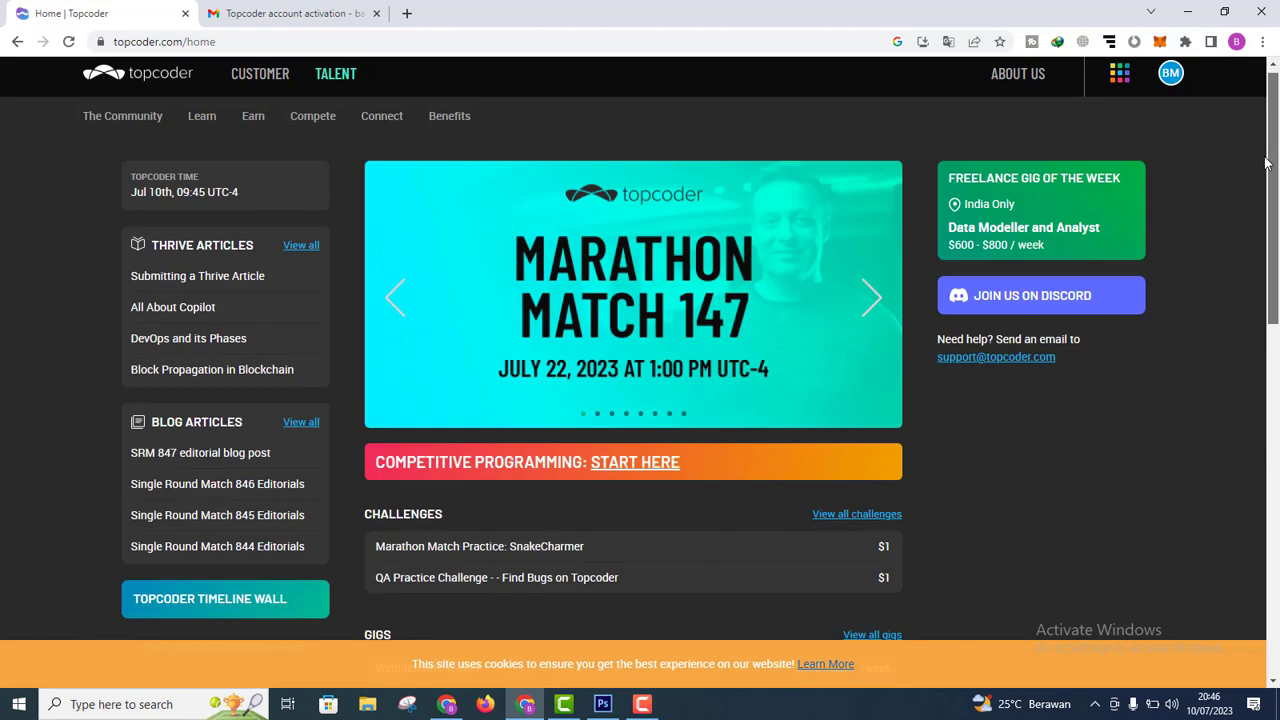
scroll(585, 366, "down", 2)
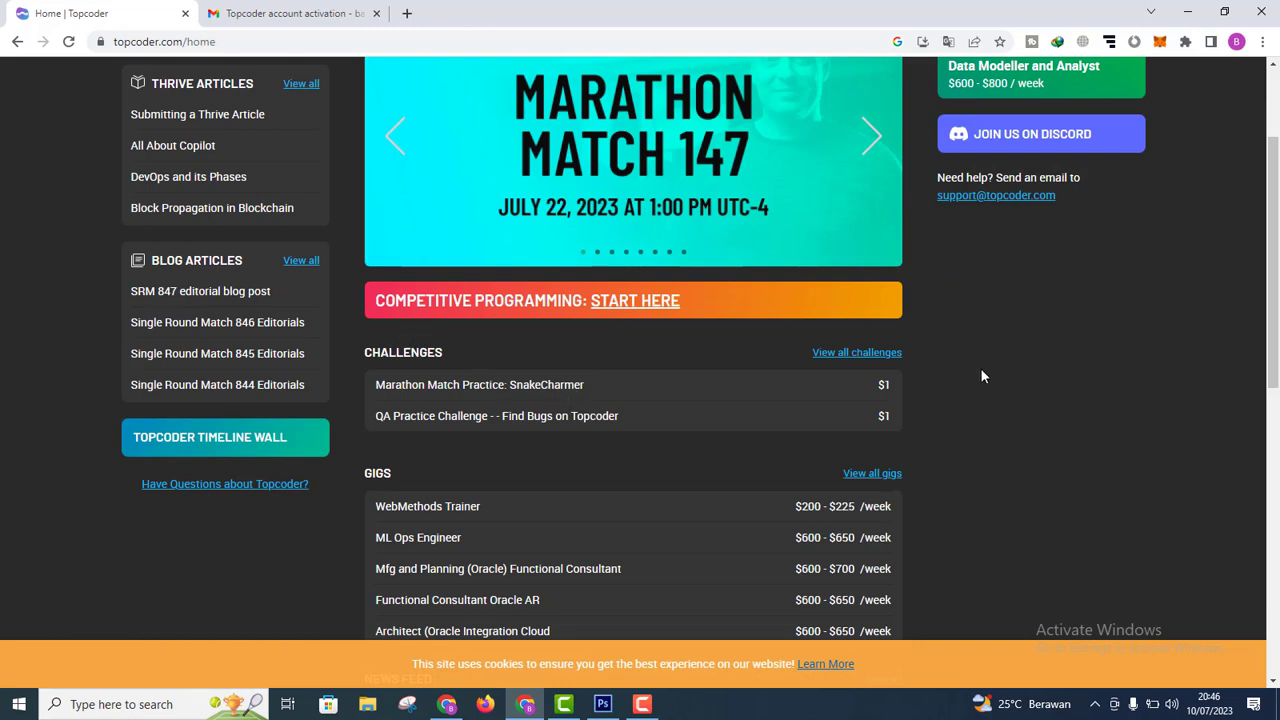
left_click_drag(1274, 326, 1277, 386)
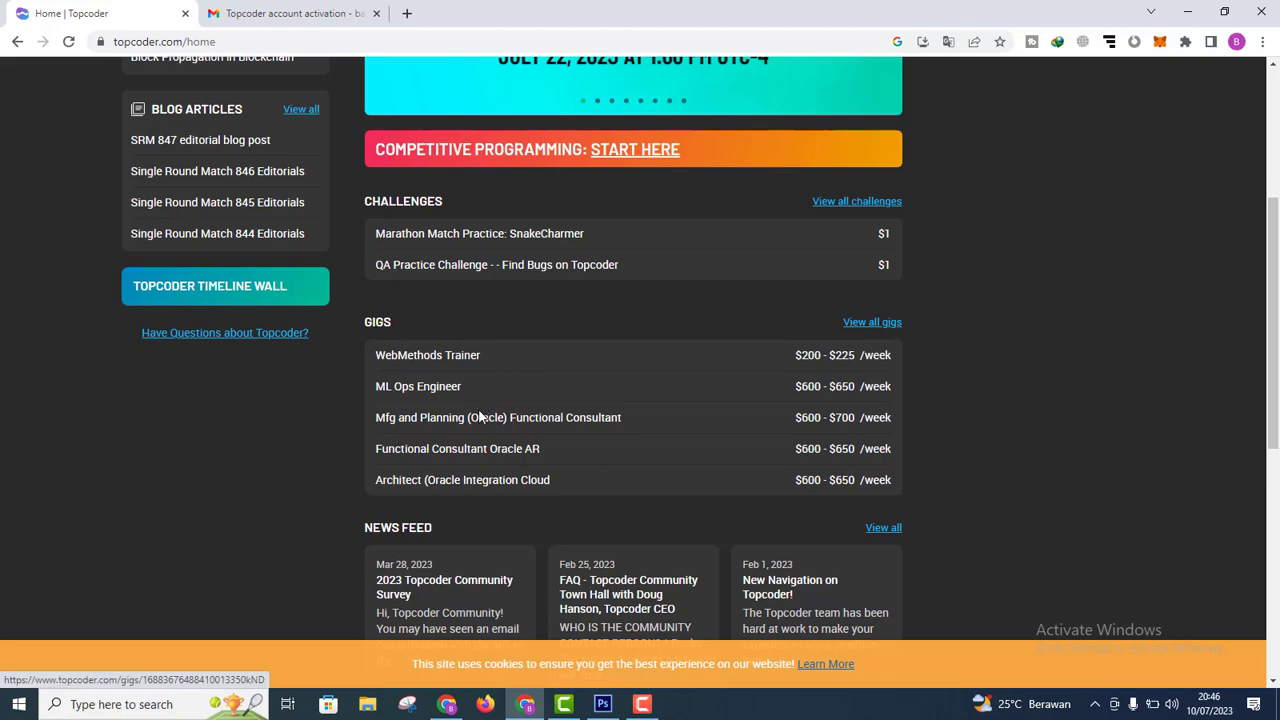
left_click_drag(1274, 390, 1268, 311)
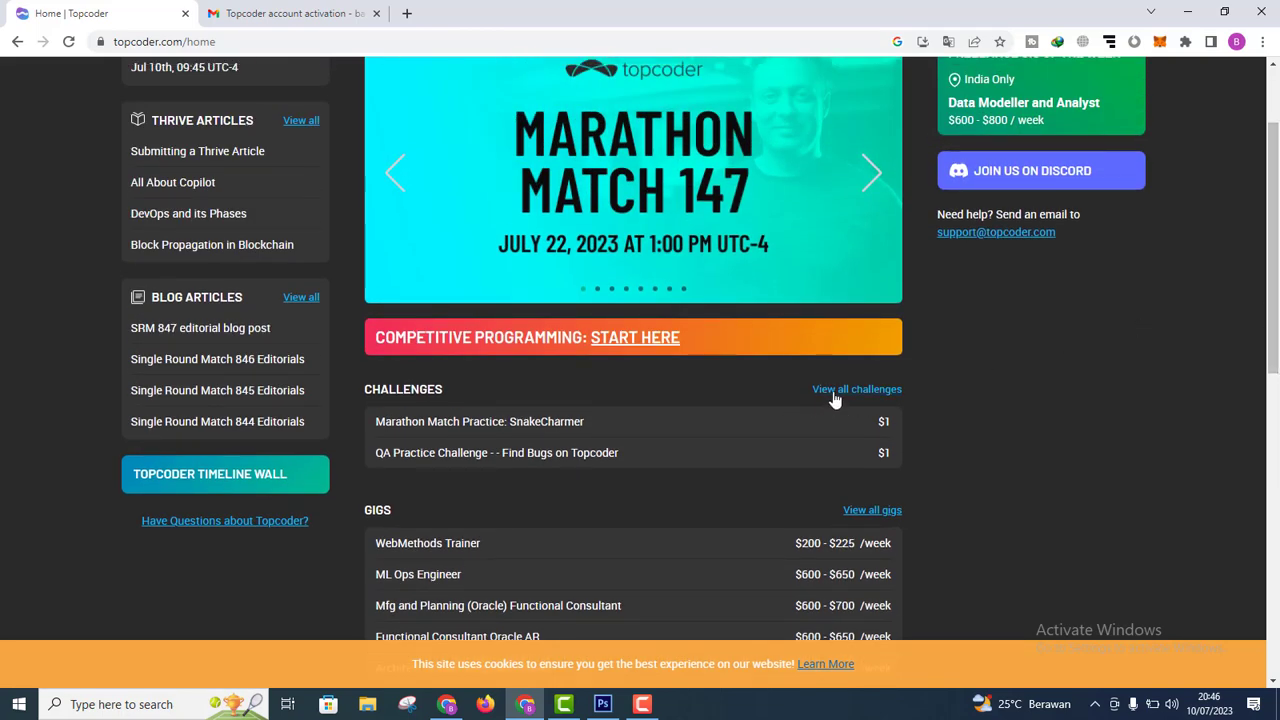
left_click(835, 393)
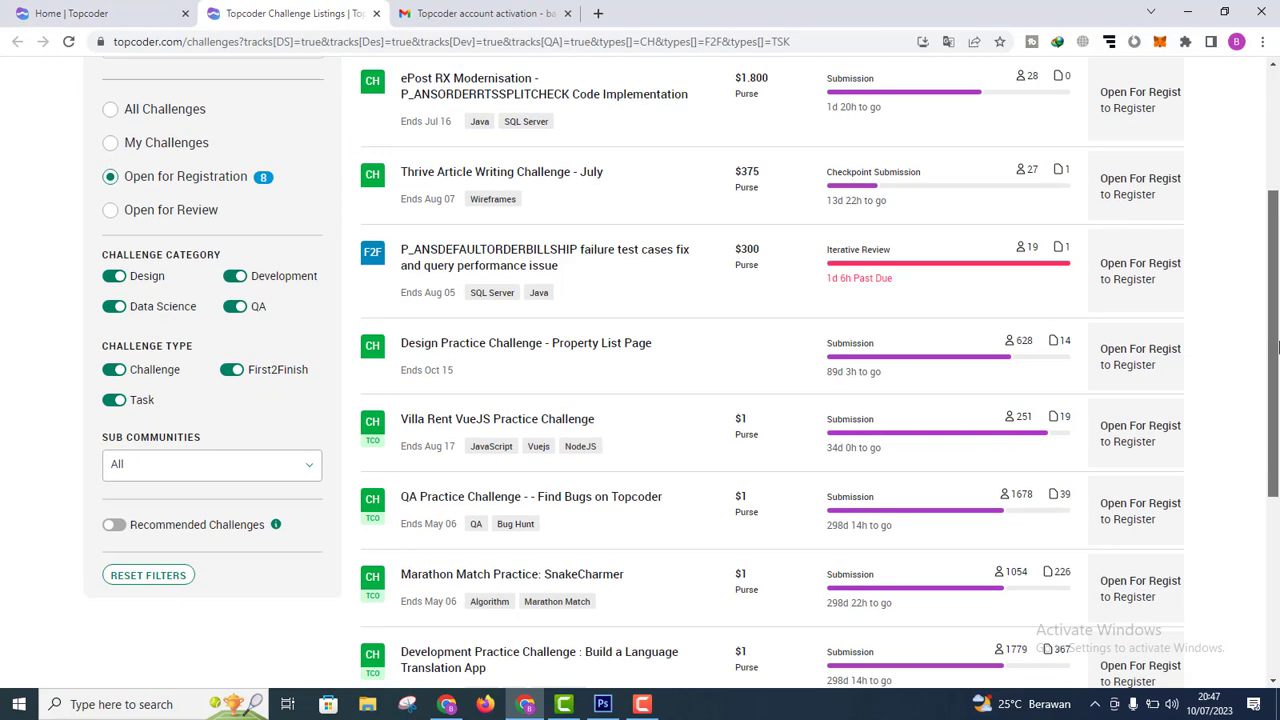
left_click_drag(1277, 347, 1272, 263)
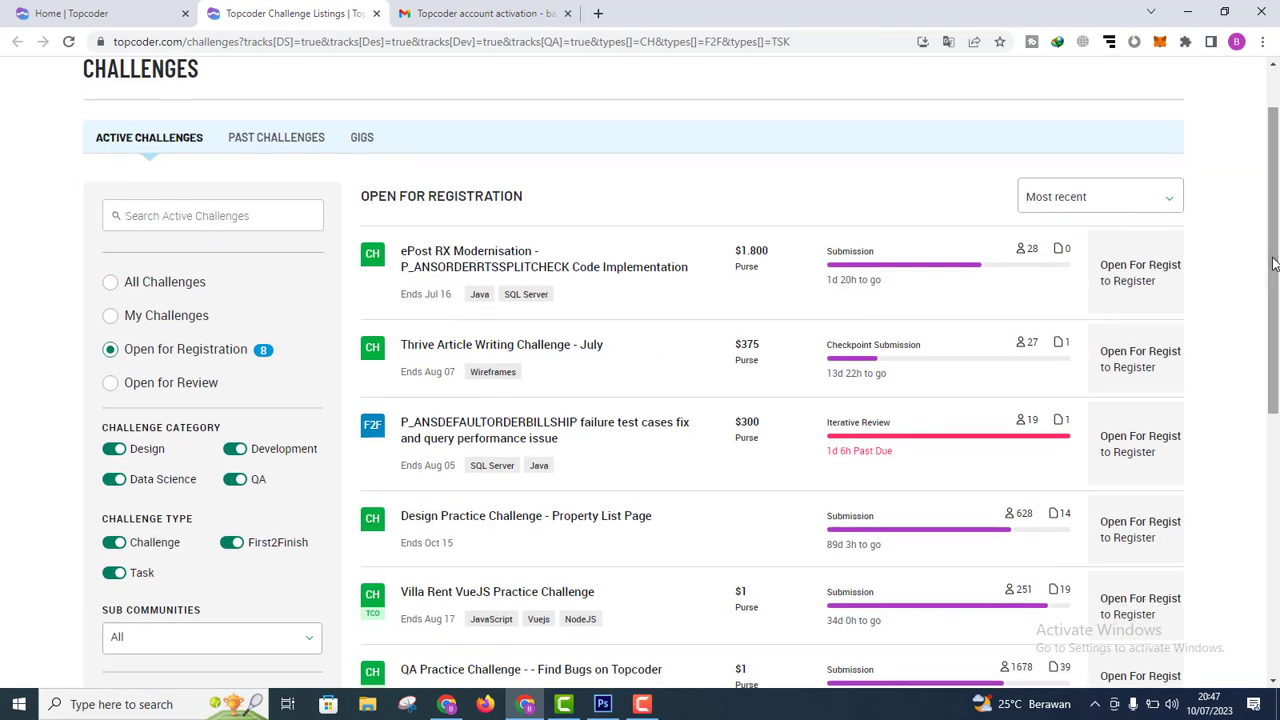
mouse_move(760, 246)
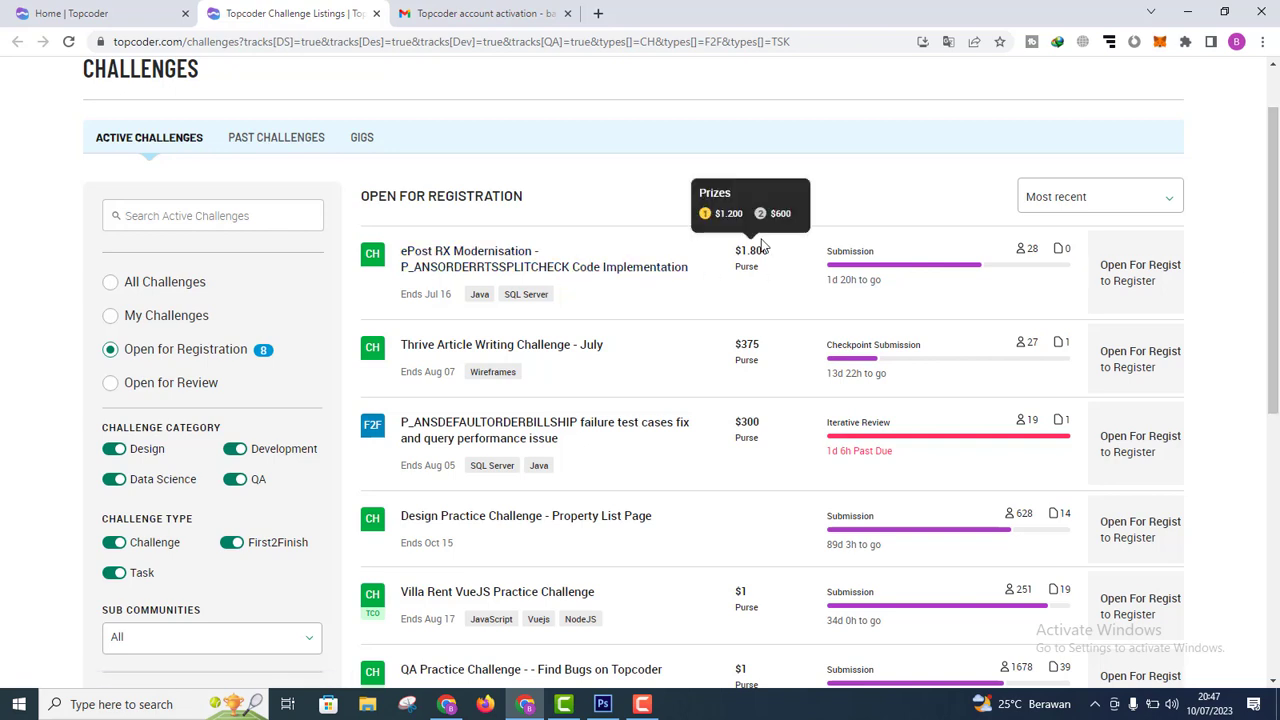
mouse_move(758, 378)
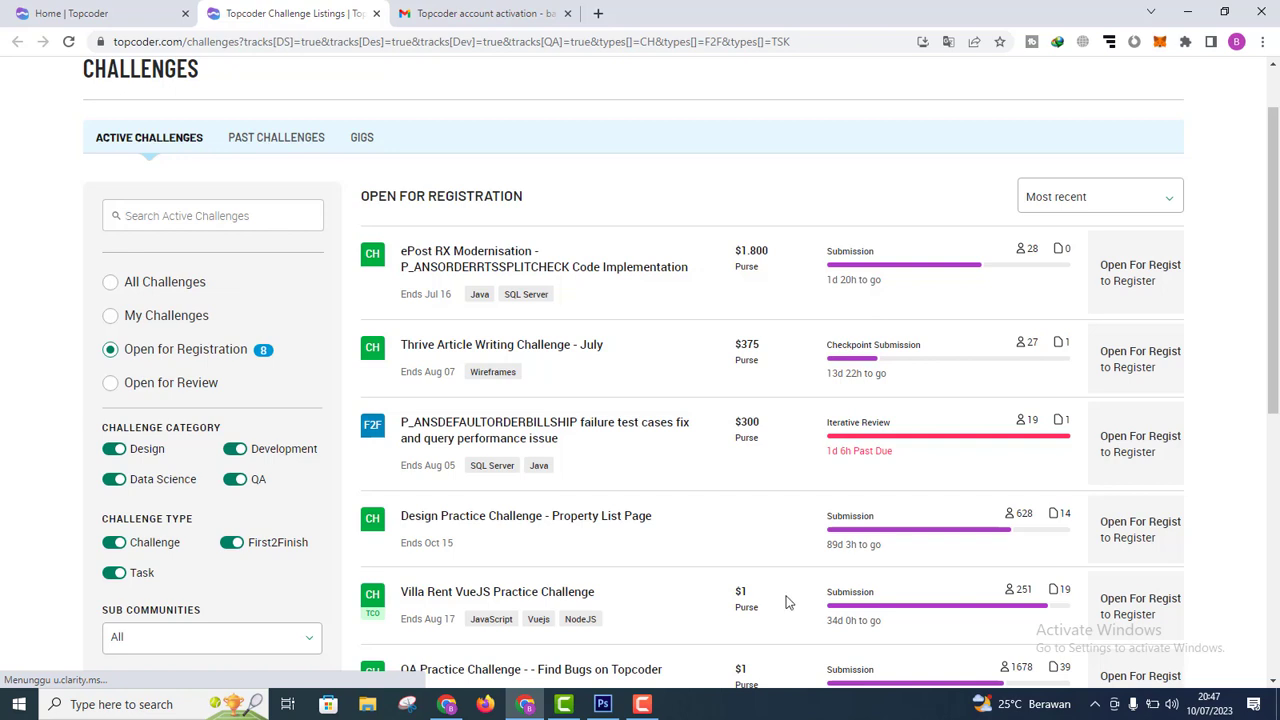
scroll(1276, 307, "down", 1)
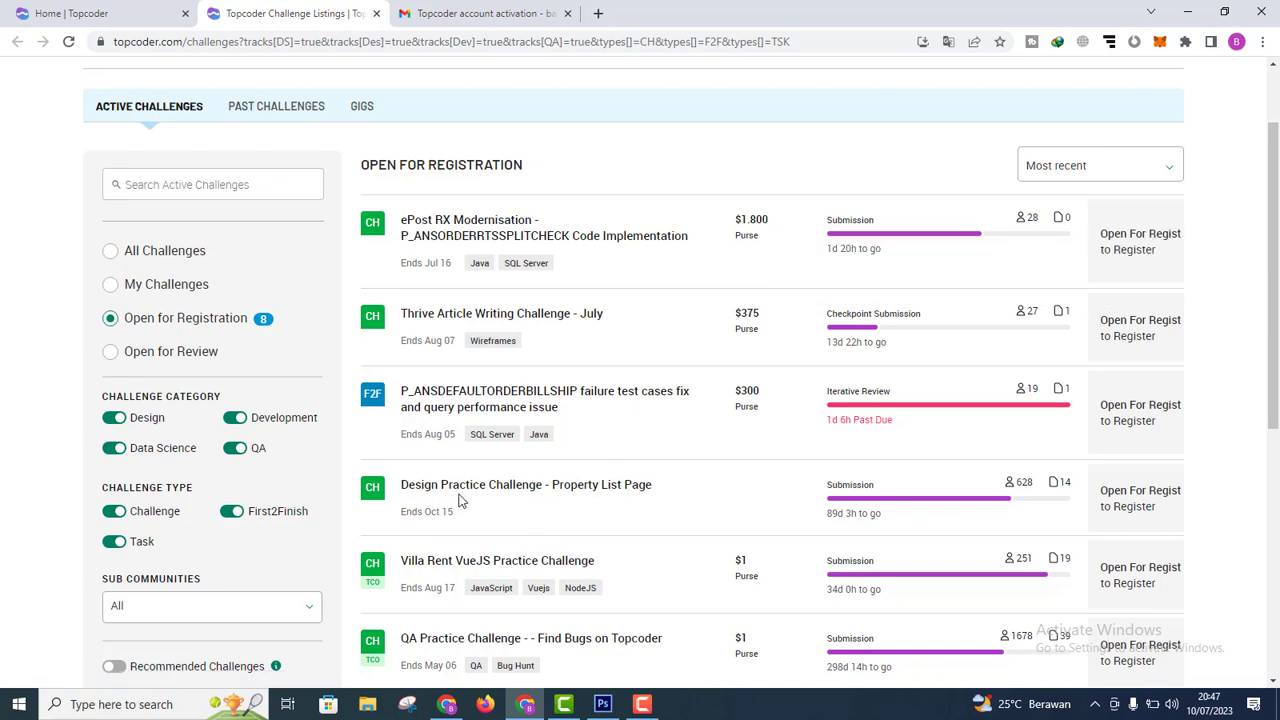
Step: Open Design Practice Challenge - Property List Page and review its 628 registrants
left_click(1142, 514)
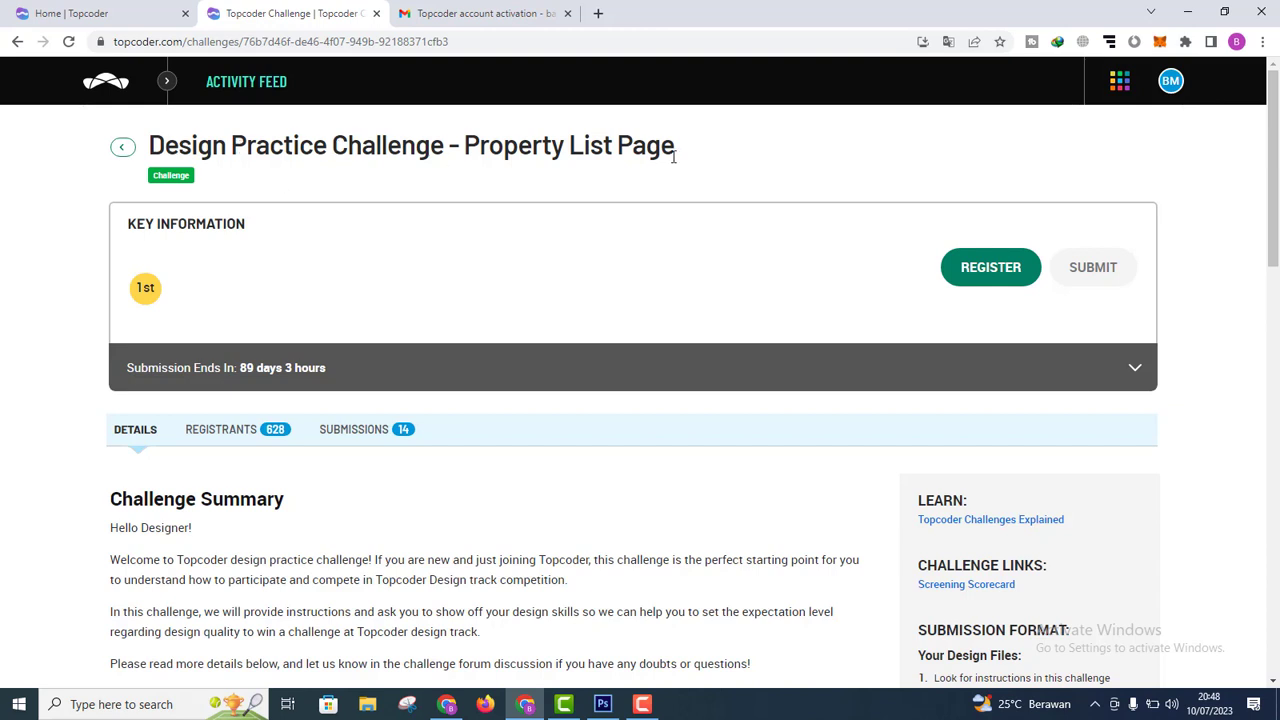
left_click(240, 433)
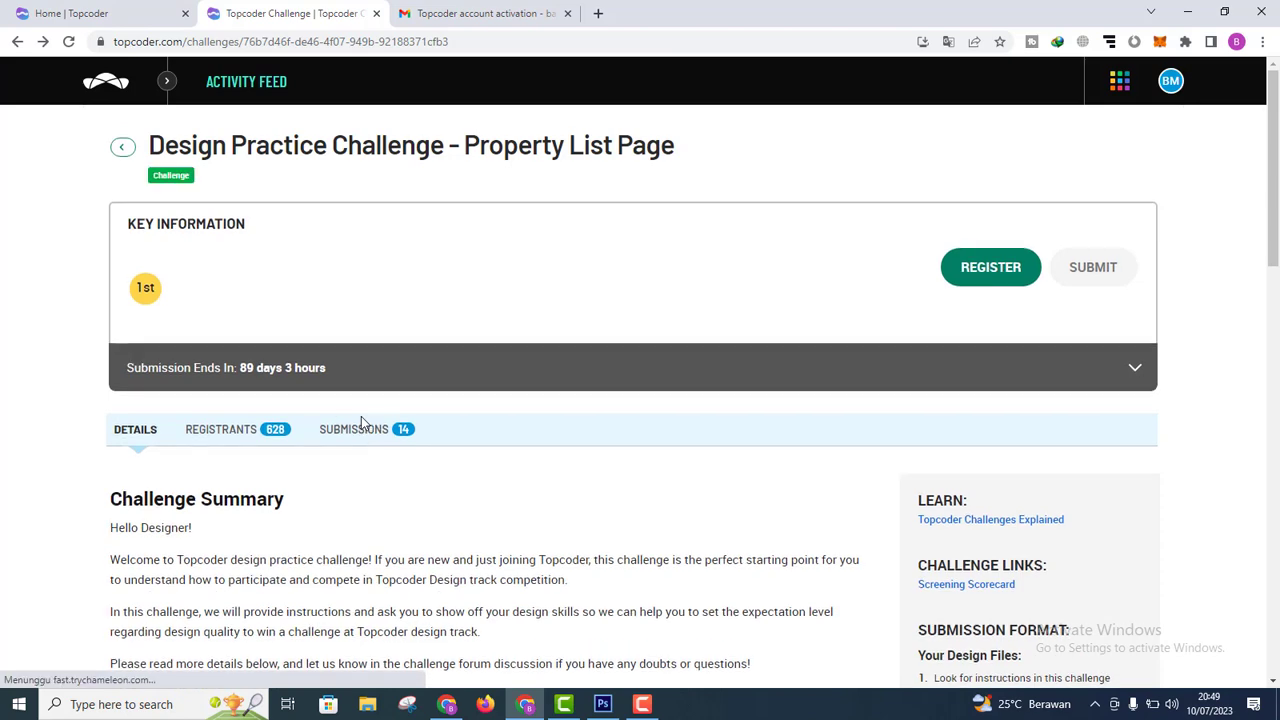
left_click_drag(1272, 211, 1276, 450)
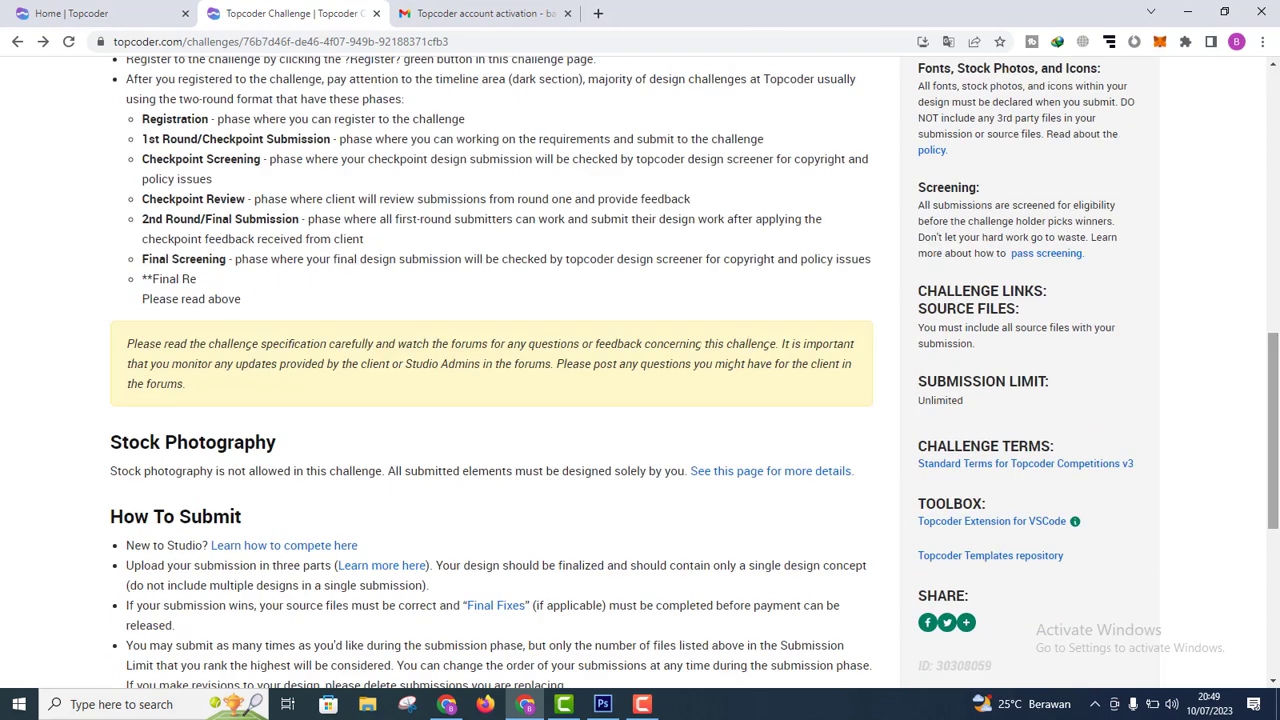
scroll(1276, 450, "up", 6)
Step: Check the challenge's 14 submissions, then return to its Details tab
left_click(355, 262)
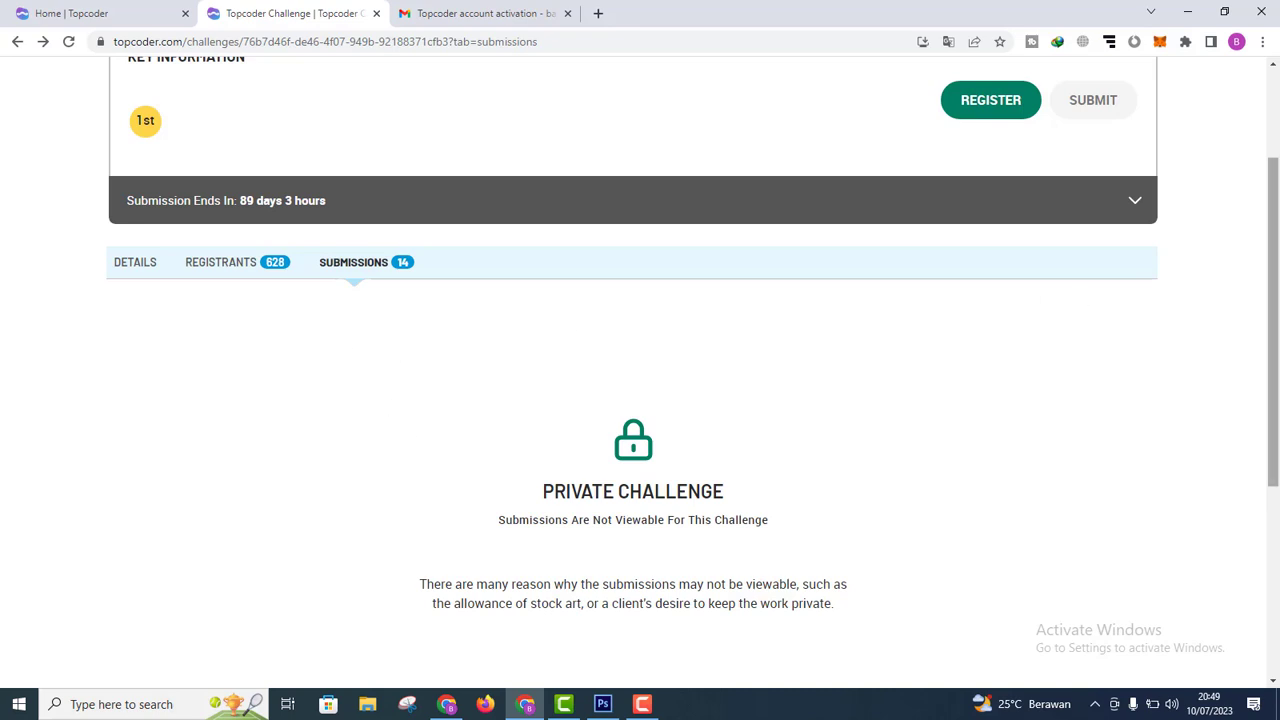
left_click_drag(1275, 297, 1277, 218)
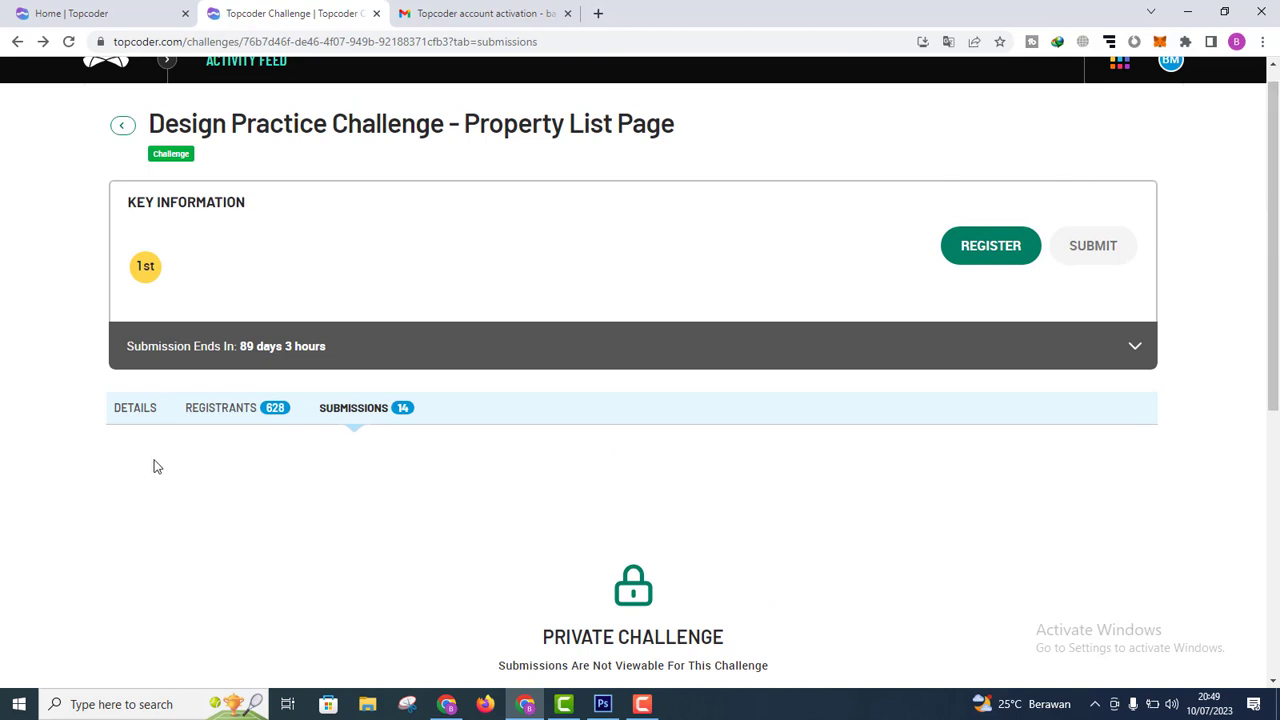
left_click(129, 413)
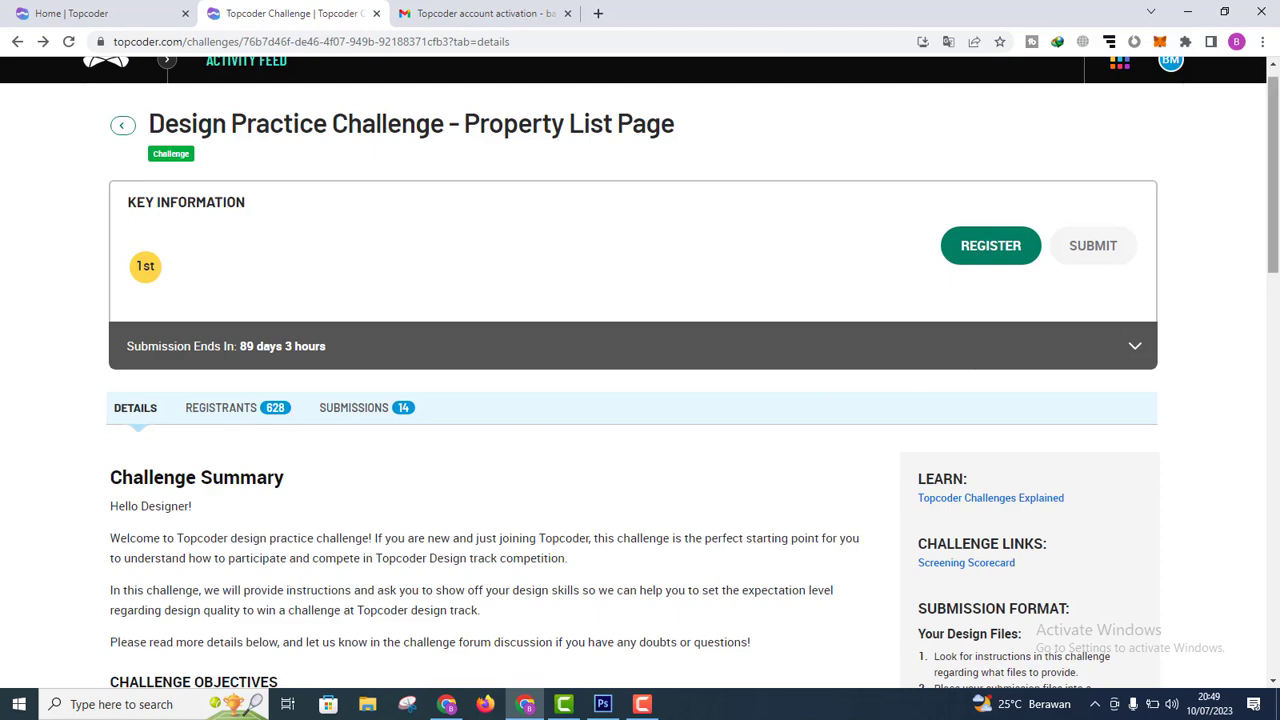
left_click_drag(1275, 236, 1275, 320)
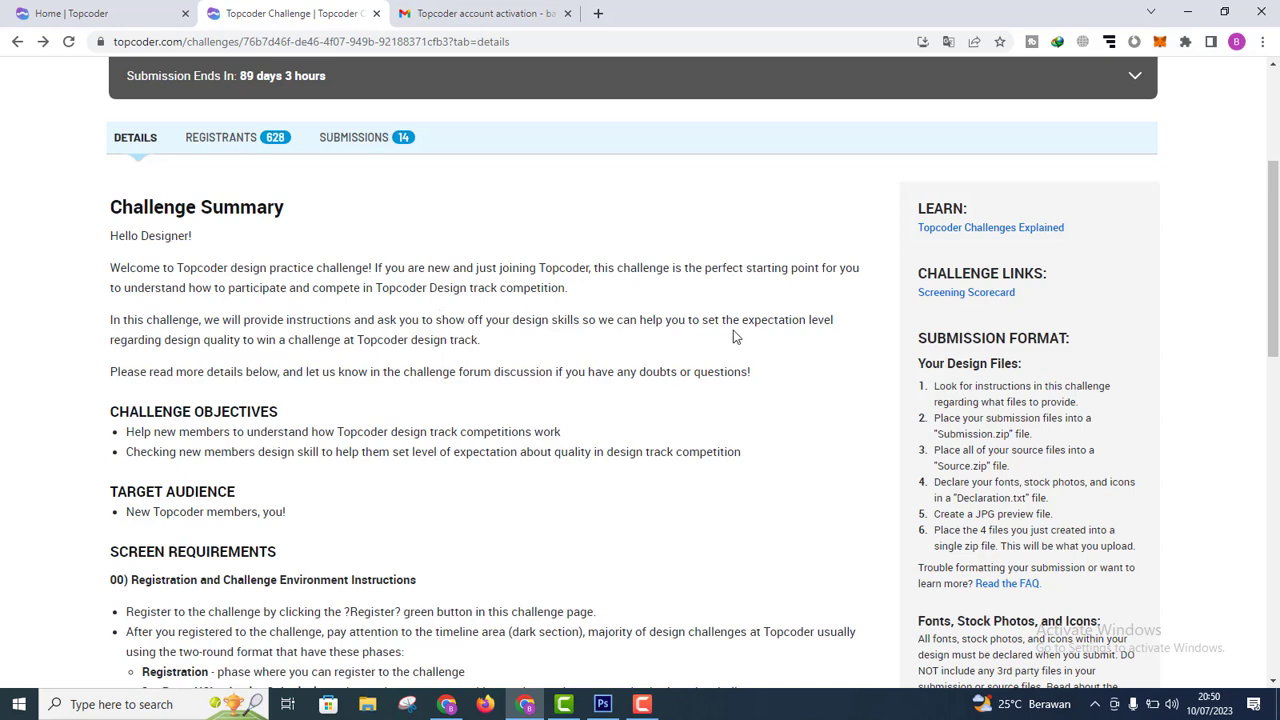
scroll(568, 303, "up", 2)
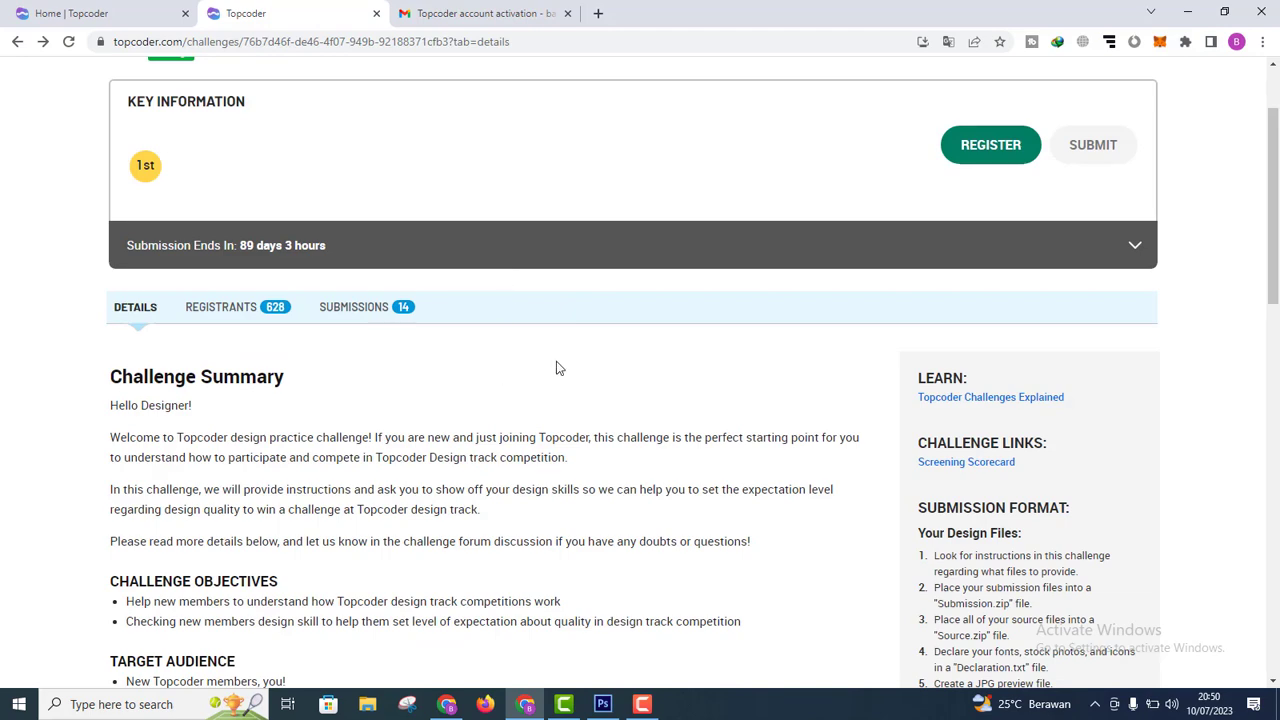
Step: Register for the challenge, accept the Standard Terms for Topcoder Competitions, and return to the listings
left_click(992, 146)
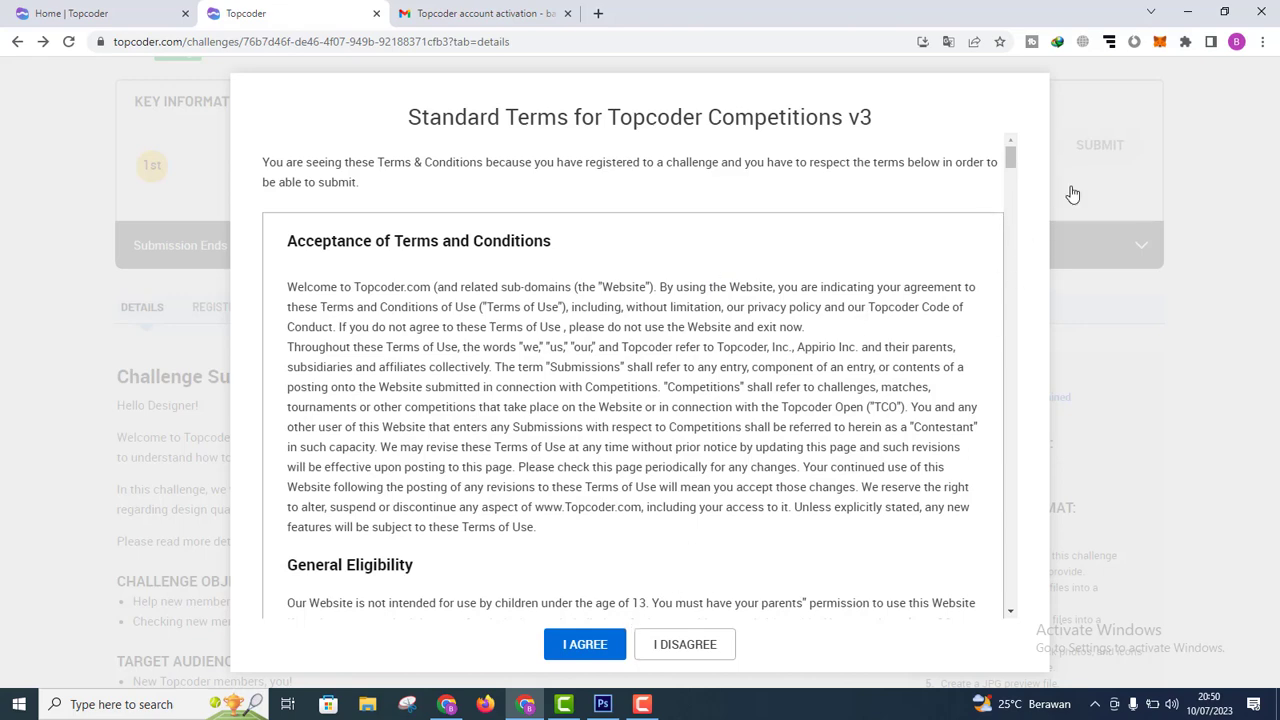
left_click_drag(1011, 158, 1009, 371)
key("Escape")
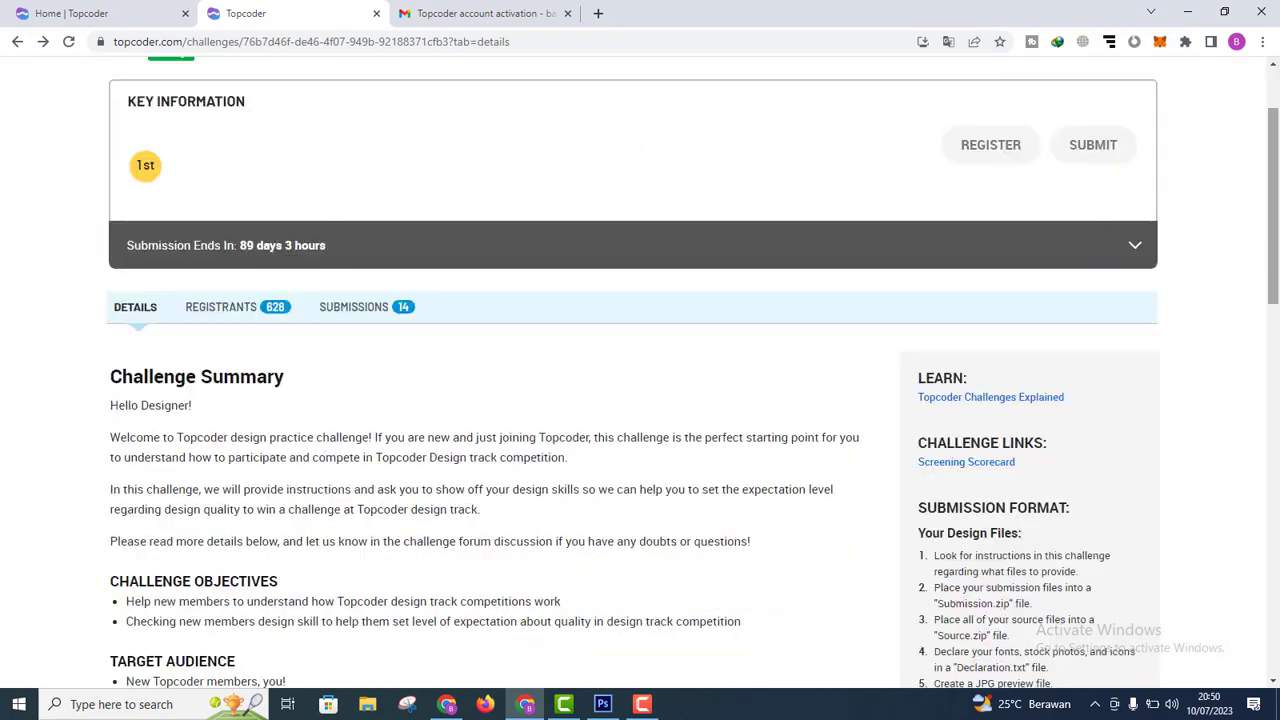
left_click_drag(1268, 187, 1263, 131)
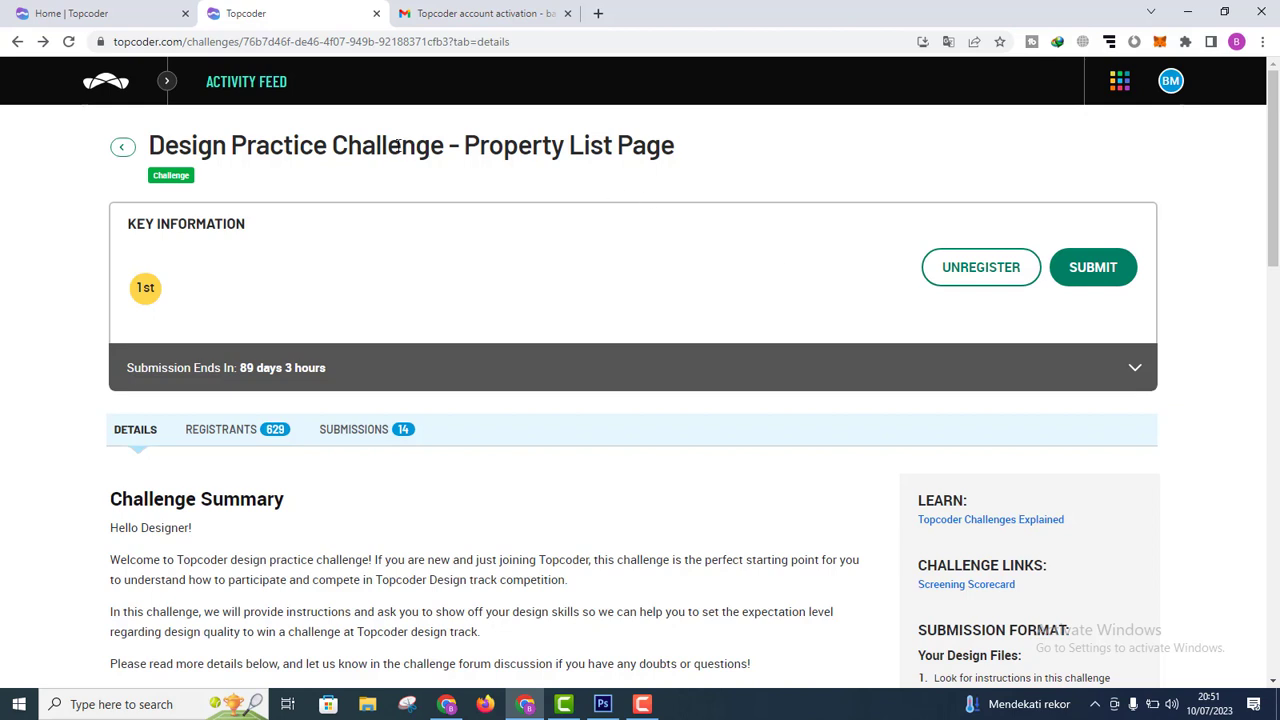
left_click(122, 147)
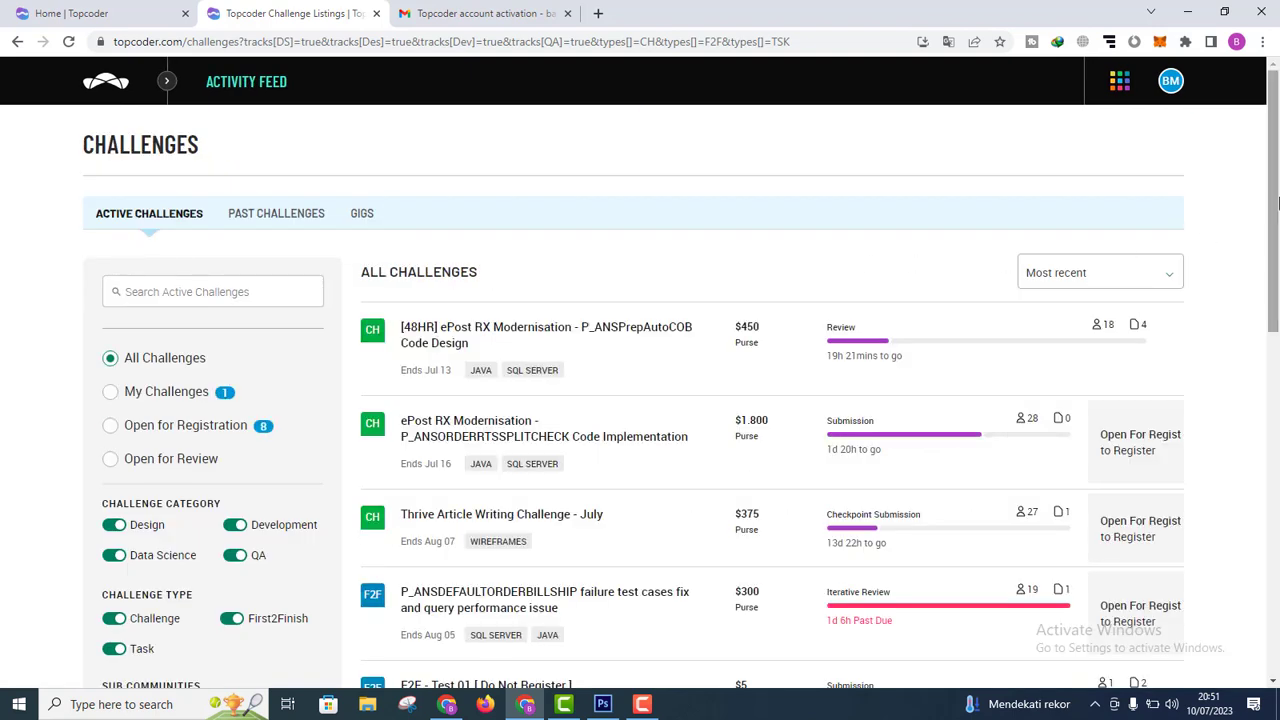
Step: Turn off the Data Science, QA and Development category toggles in the challenge list
left_click_drag(1277, 204, 1277, 232)
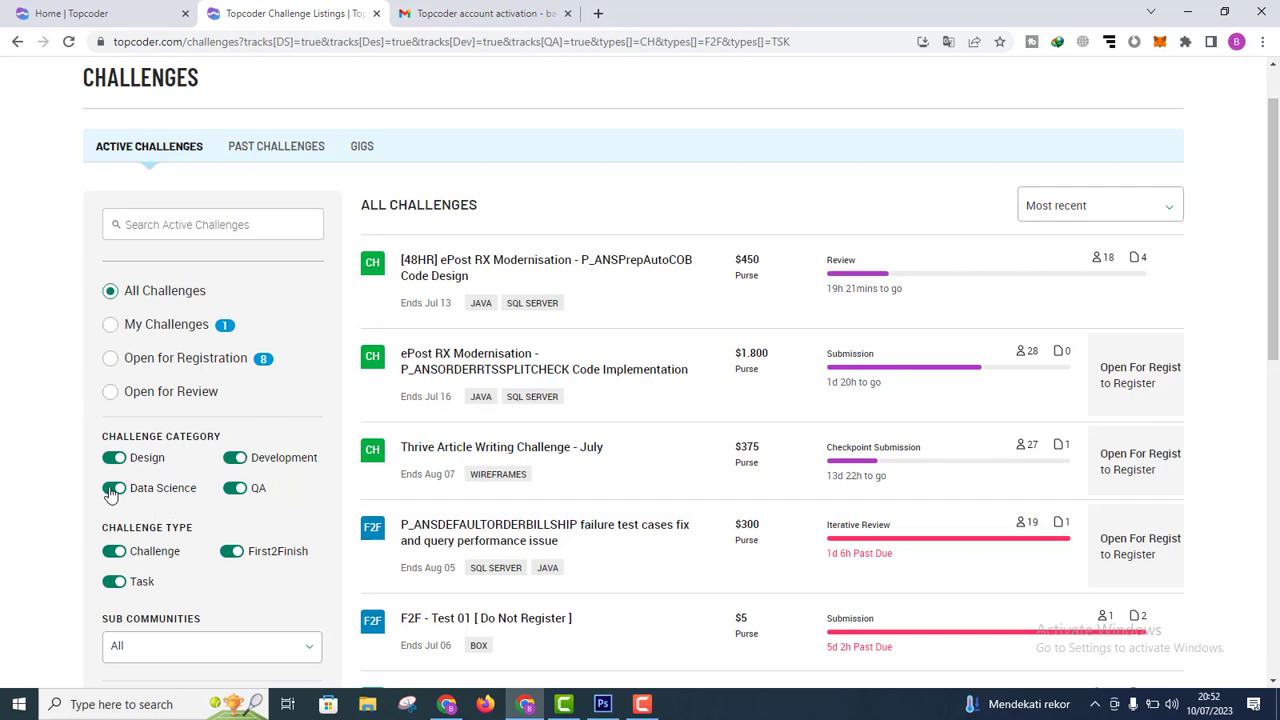
left_click(112, 490)
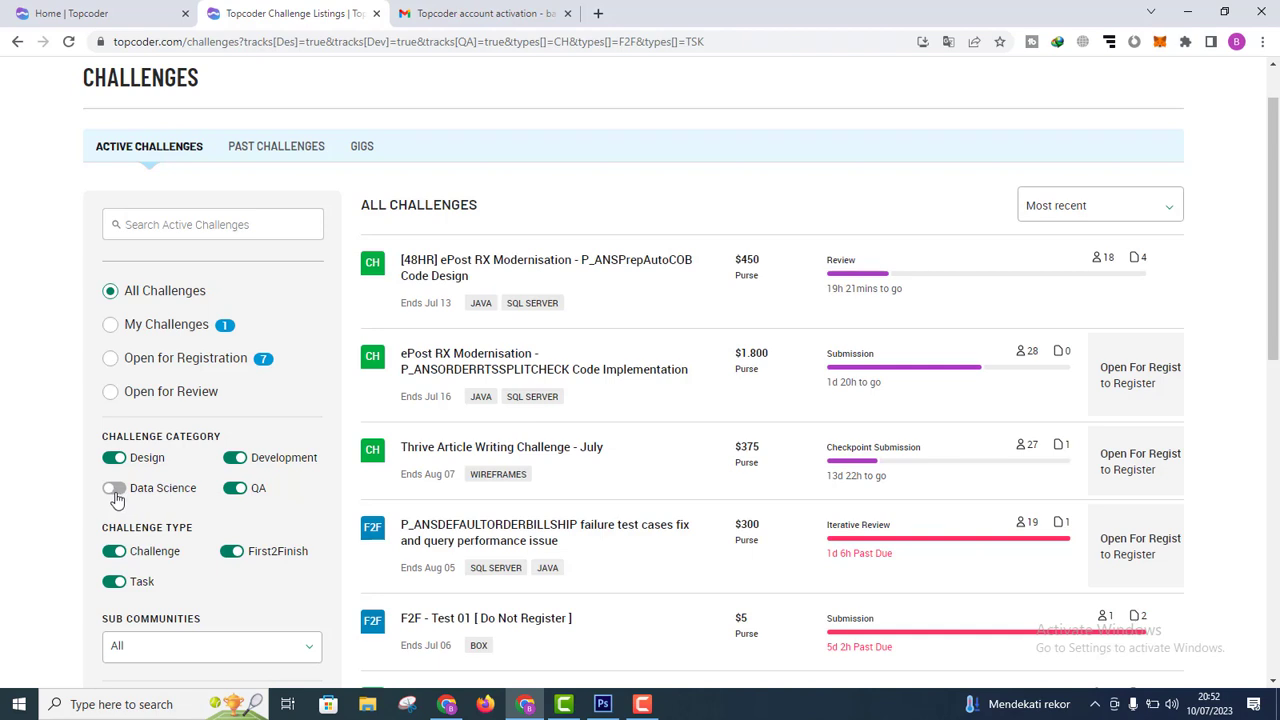
left_click(231, 495)
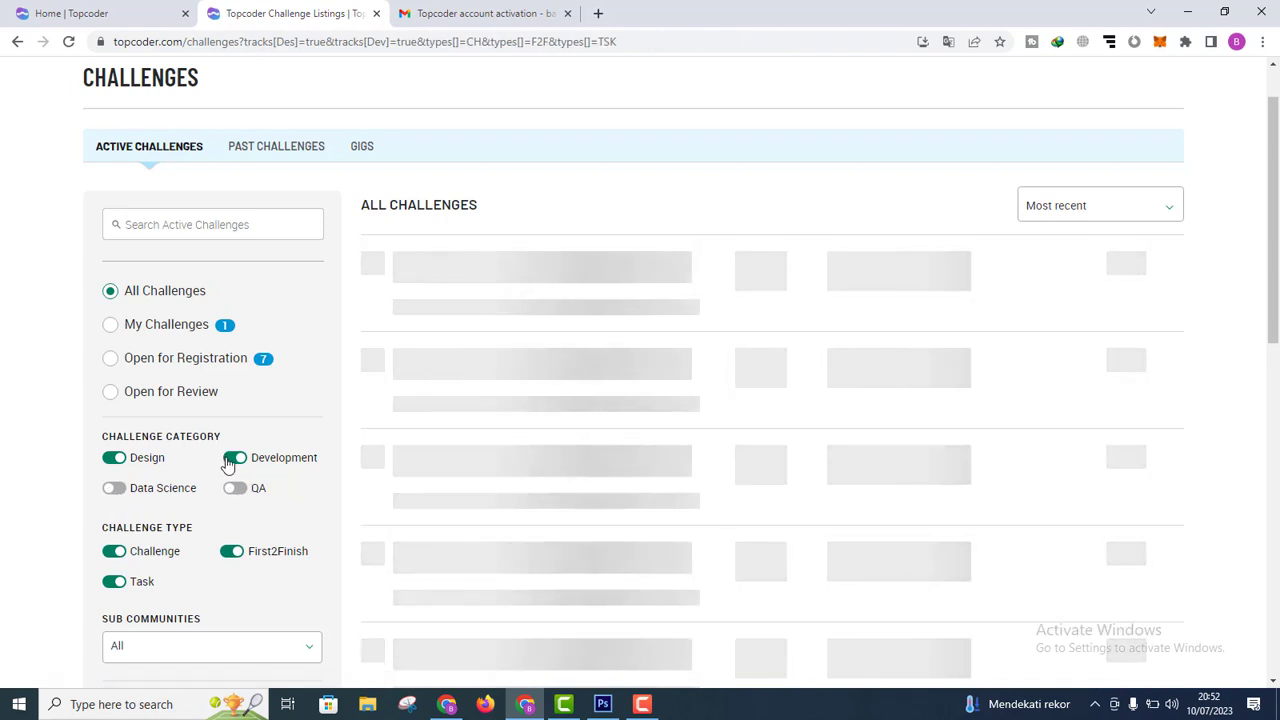
left_click(234, 458)
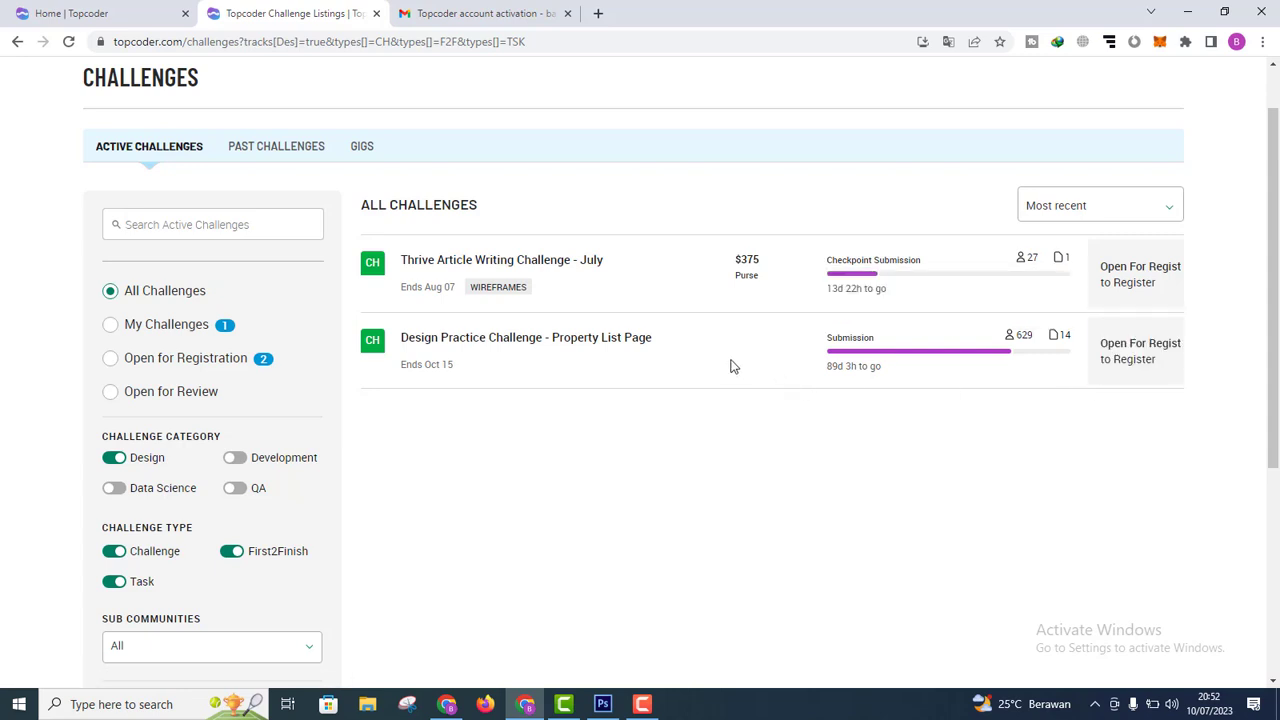
Step: Open Thrive Article Writing Challenge - July and read through its guidelines, requirements and prizes
left_click(546, 272)
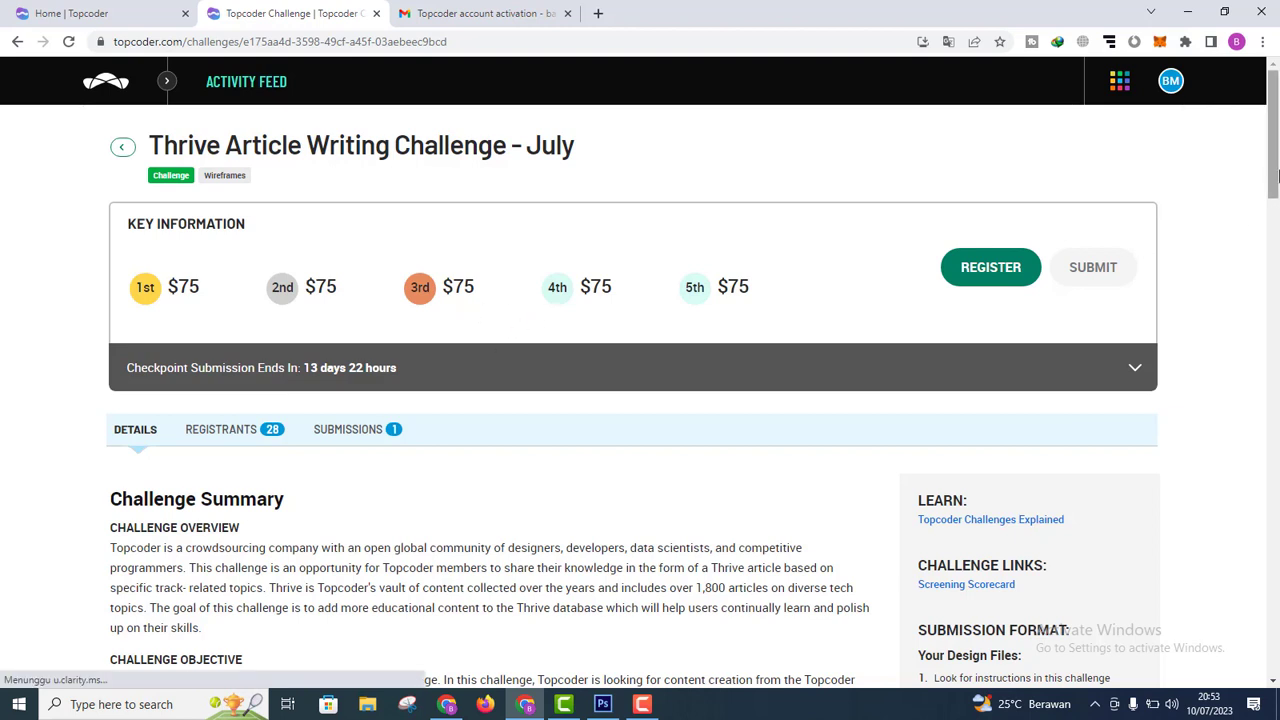
mouse_move(1271, 174)
left_mouse_down()
mouse_move(1271, 234)
mouse_move(1269, 192)
left_mouse_up()
scroll(1270, 199, "up", 1)
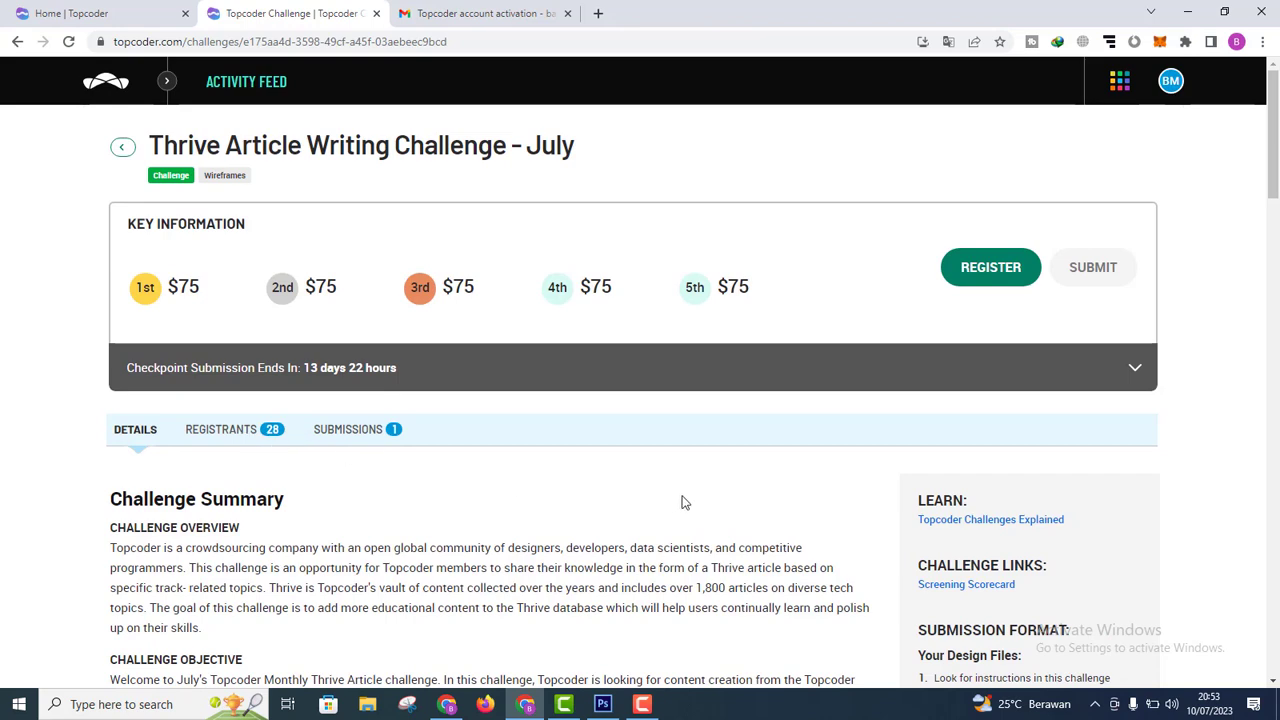
left_click_drag(1273, 147, 1276, 348)
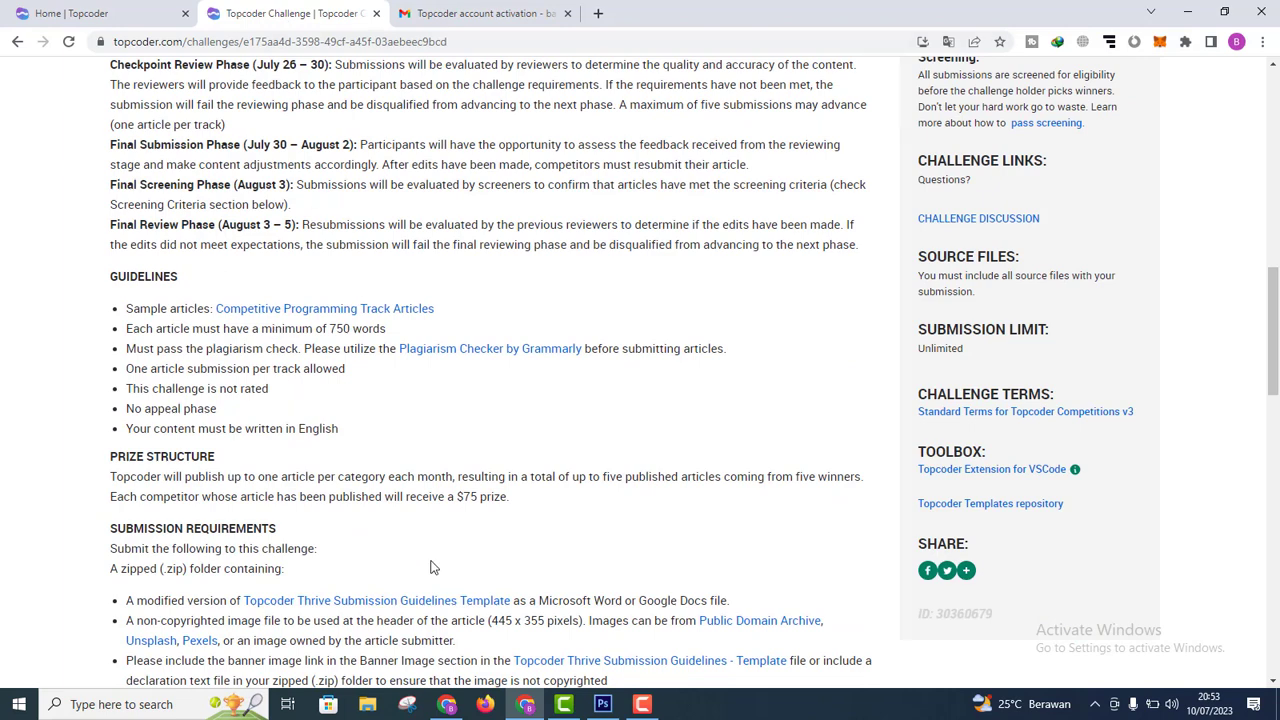
scroll(1271, 395, "down", 3)
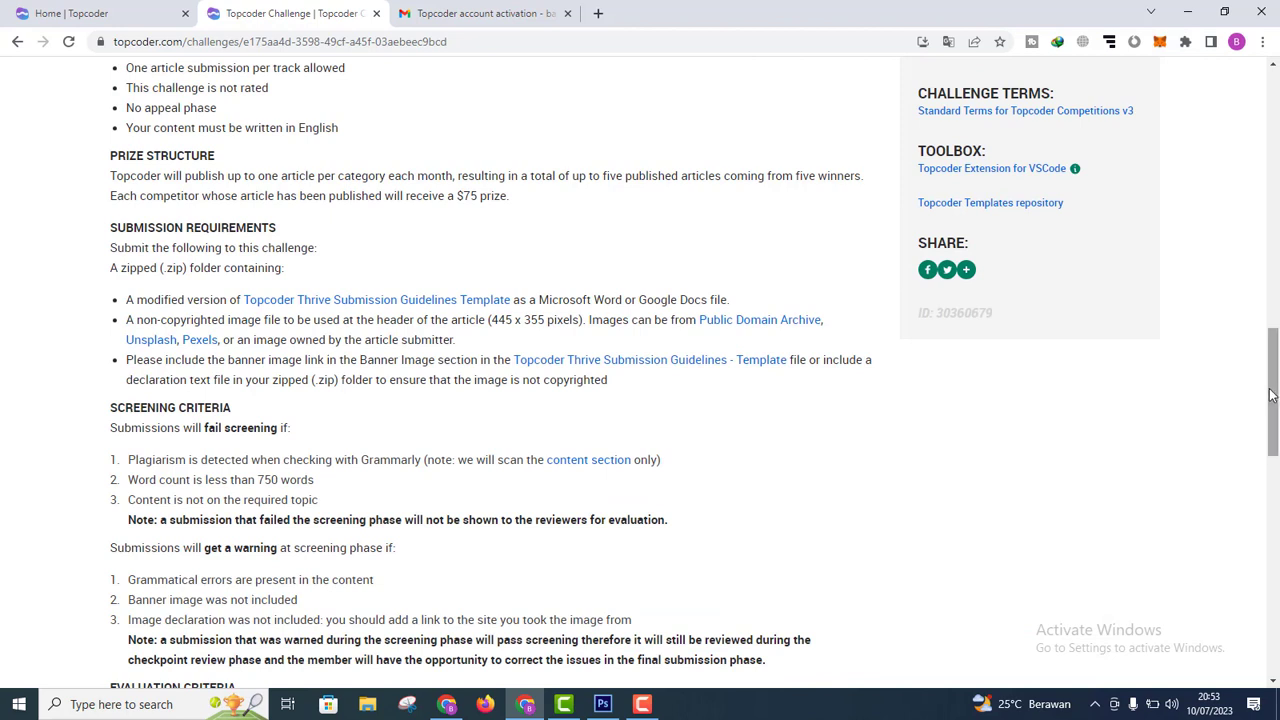
left_click_drag(1271, 395, 1277, 148)
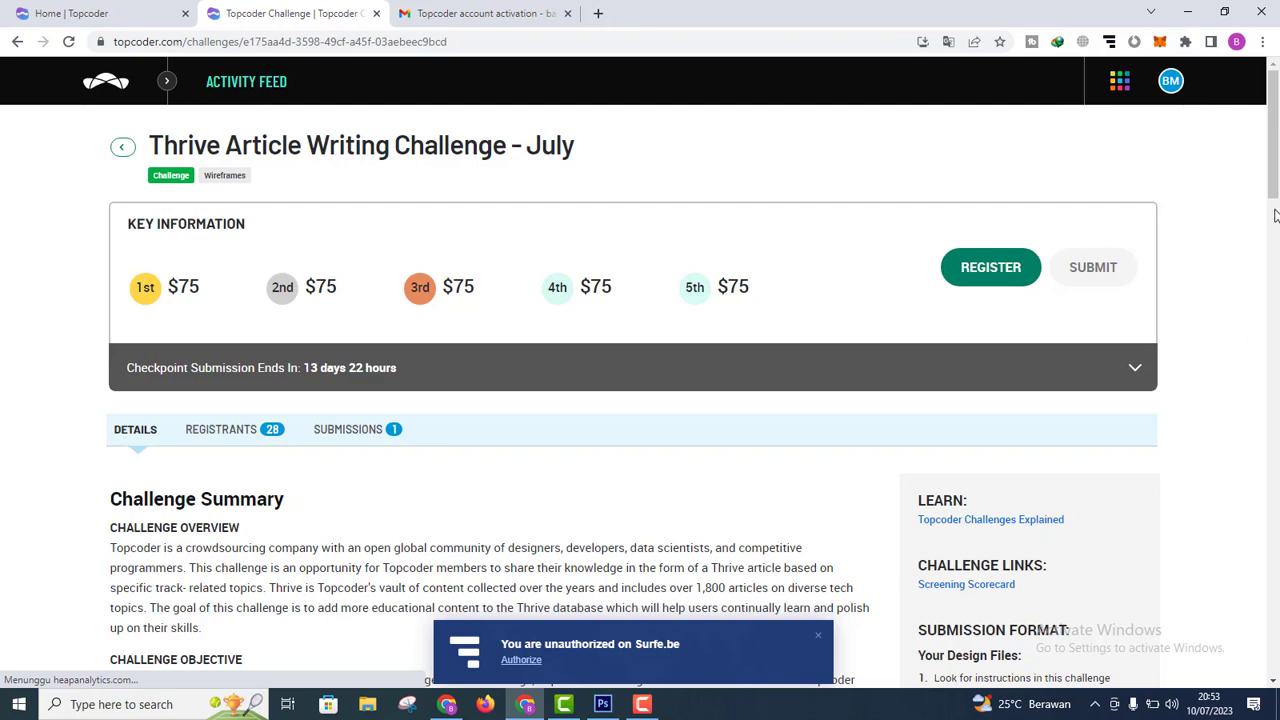
Step: Return to the Topcoder home page via the logo and the Home | Topcoder tab
left_click(121, 95)
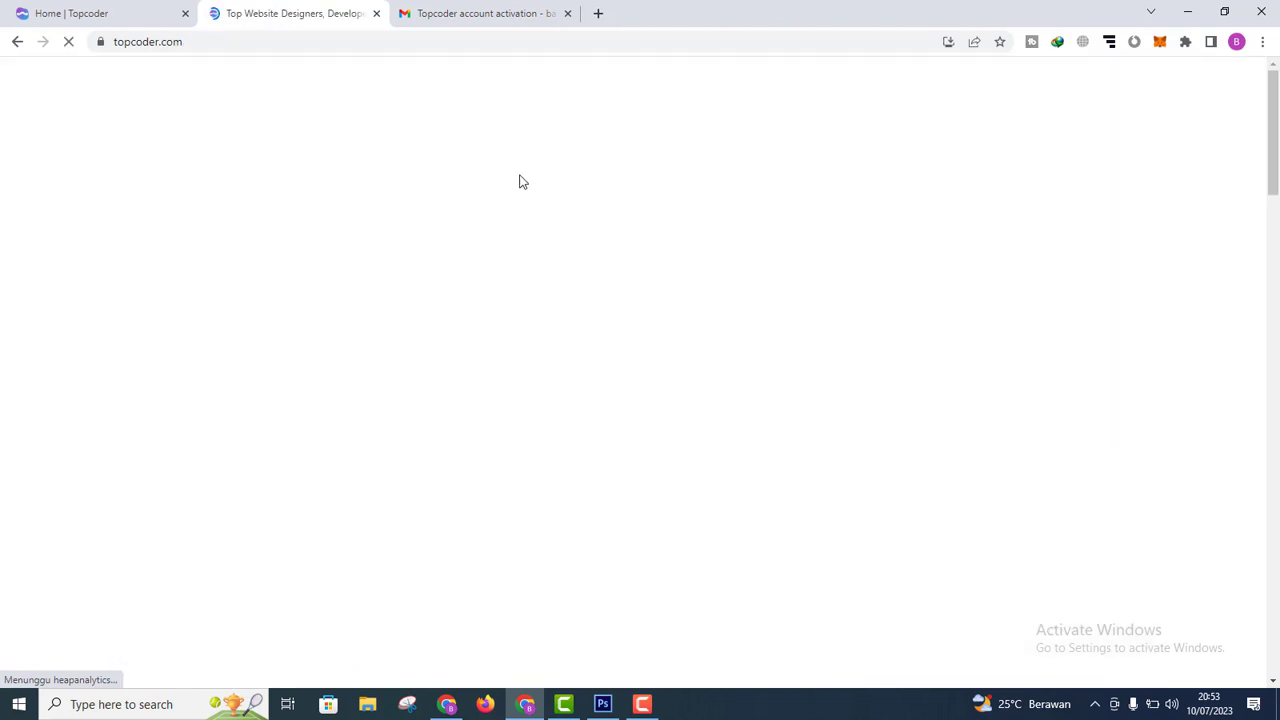
left_click(70, 12)
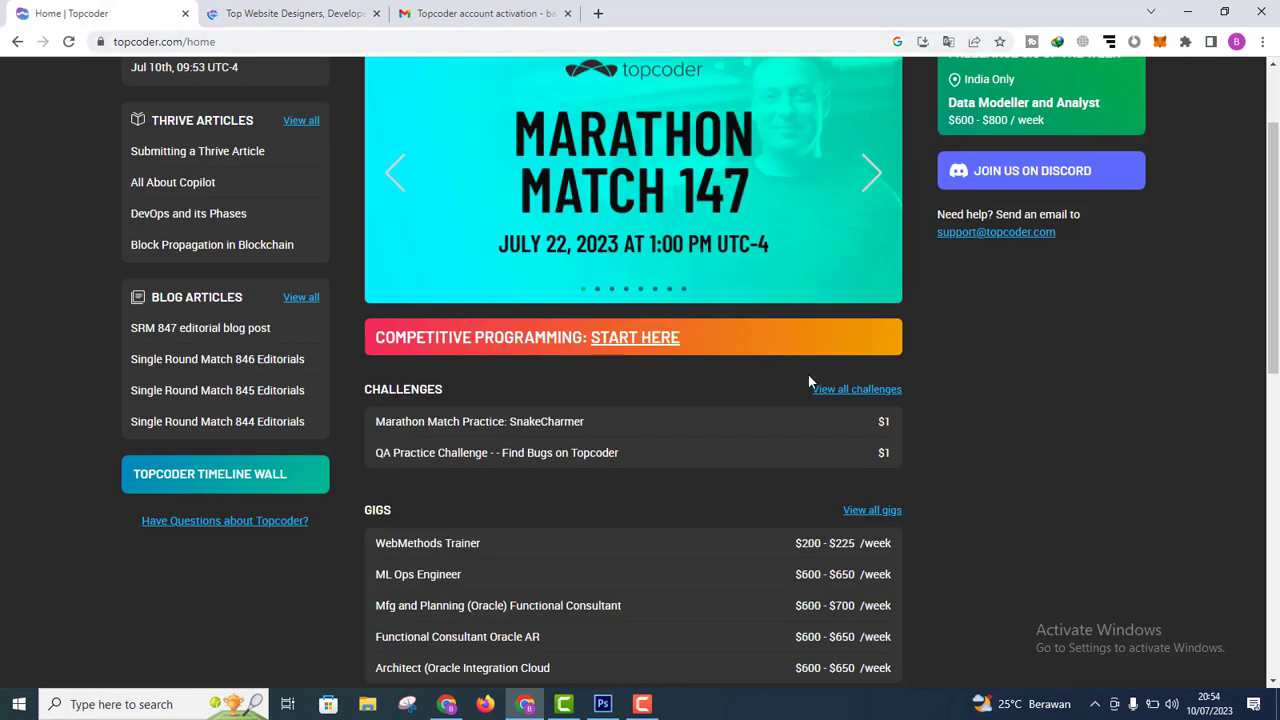